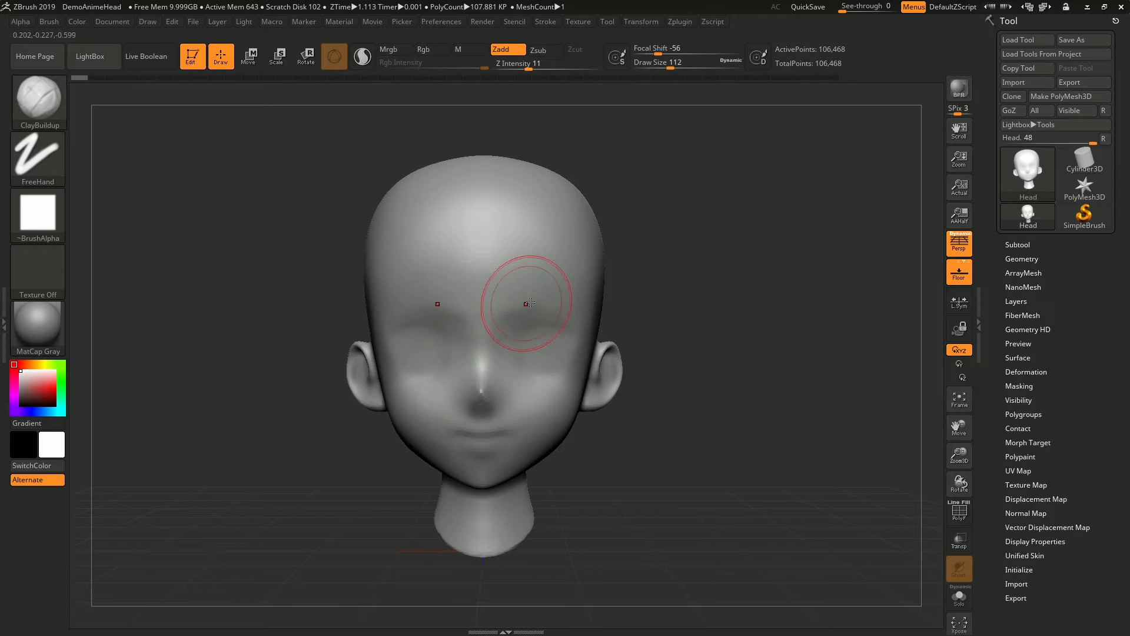
Step: Build up clay across the brows and above the eyes with the ClayBuildup brush, accepting the removal of newer undo entries
{"action": "left_click_drag", "start_coordinate": [543, 304], "coordinate": [471, 306]}
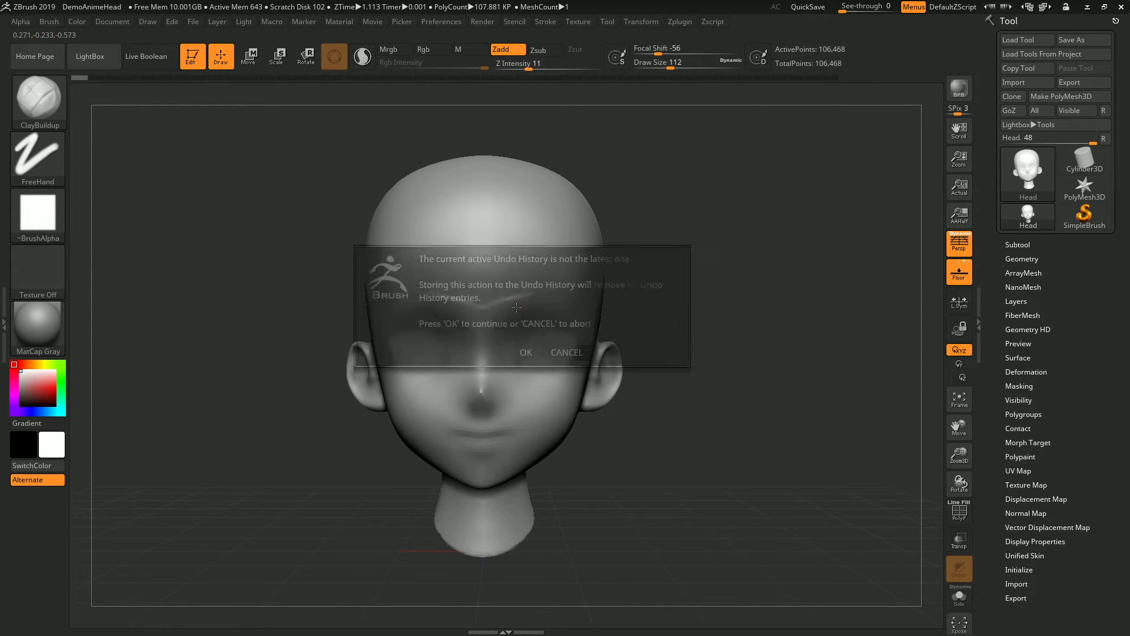
{"action": "left_click", "coordinate": [522, 349]}
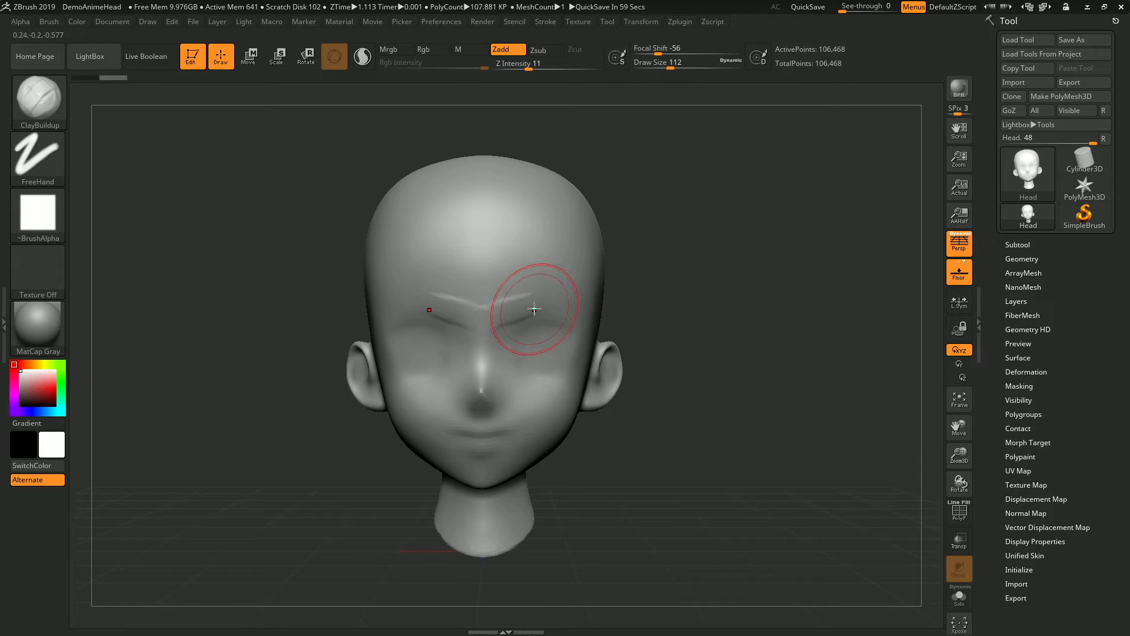
{"action": "mouse_move", "coordinate": [564, 299]}
{"action": "left_mouse_down"}
{"action": "mouse_move", "coordinate": [521, 306]}
{"action": "mouse_move", "coordinate": [556, 318]}
{"action": "mouse_move", "coordinate": [529, 291]}
{"action": "mouse_move", "coordinate": [471, 280]}
{"action": "left_mouse_up"}
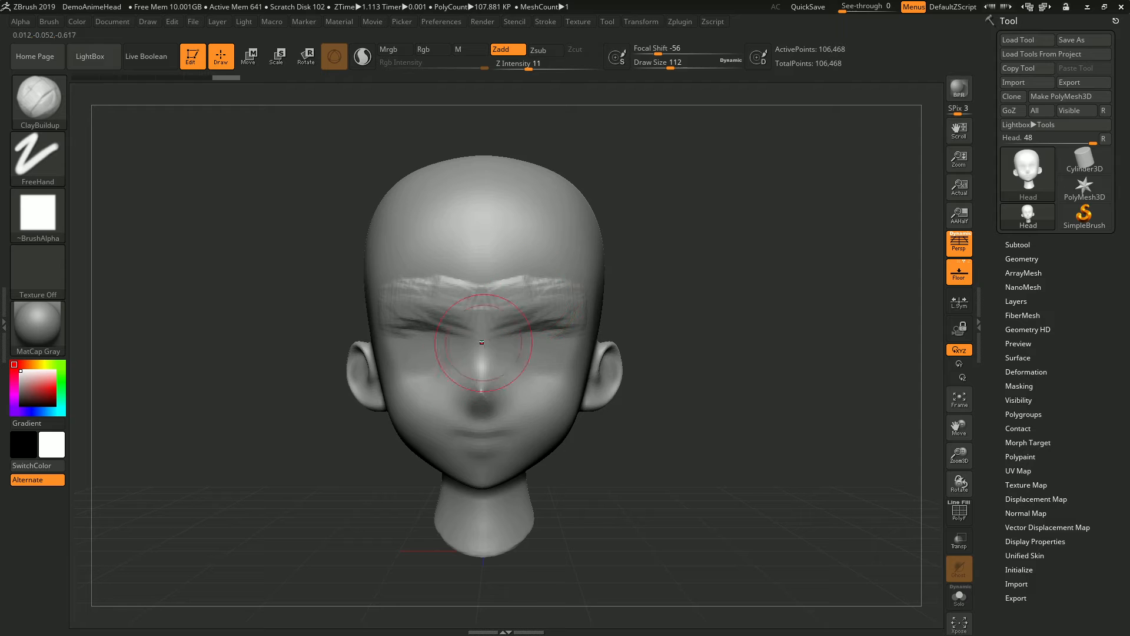
Step: Build up clay on the nose and the area above the upper lip with ClayBuildup strokes
{"action": "left_click_drag", "start_coordinate": [481, 342], "coordinate": [492, 406]}
{"action": "mouse_move", "coordinate": [465, 371]}
{"action": "left_mouse_down"}
{"action": "mouse_move", "coordinate": [471, 406]}
{"action": "mouse_move", "coordinate": [447, 383]}
{"action": "mouse_move", "coordinate": [459, 400]}
{"action": "mouse_move", "coordinate": [467, 390]}
{"action": "left_mouse_up"}
{"action": "mouse_move", "coordinate": [467, 390]}
{"action": "right_mouse_down"}
{"action": "mouse_move", "coordinate": [499, 342]}
{"action": "mouse_move", "coordinate": [485, 369]}
{"action": "right_mouse_up"}
{"action": "mouse_move", "coordinate": [485, 335]}
{"action": "left_mouse_down"}
{"action": "mouse_move", "coordinate": [475, 378]}
{"action": "mouse_move", "coordinate": [491, 391]}
{"action": "left_mouse_up"}
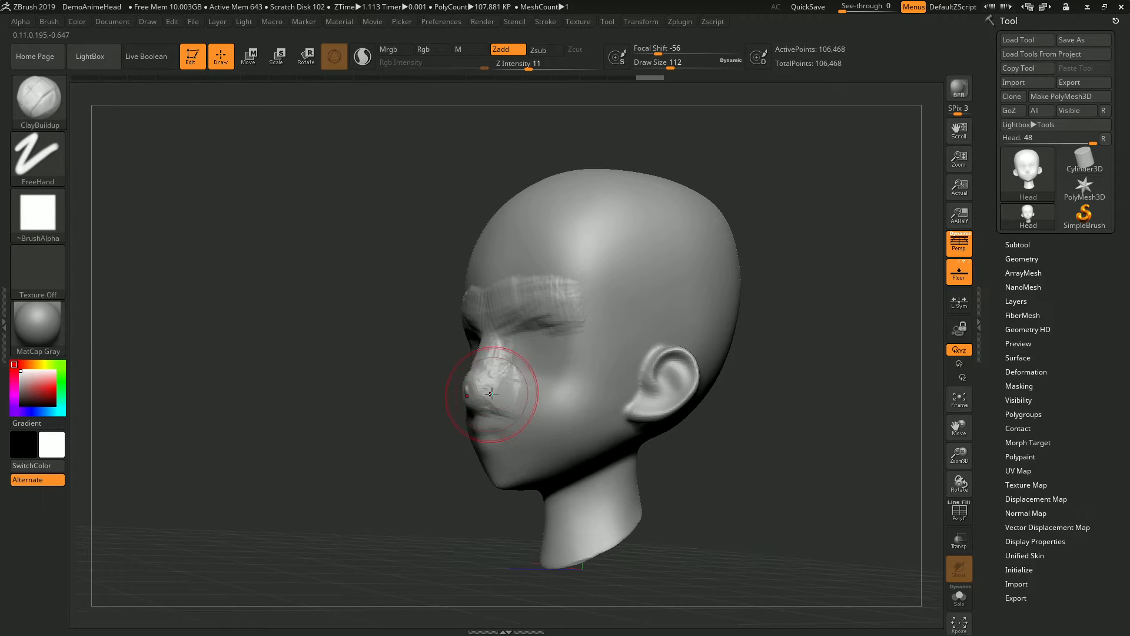
{"action": "mouse_move", "coordinate": [491, 390]}
{"action": "right_mouse_down"}
{"action": "mouse_move", "coordinate": [530, 329]}
{"action": "mouse_move", "coordinate": [512, 252]}
{"action": "right_mouse_up"}
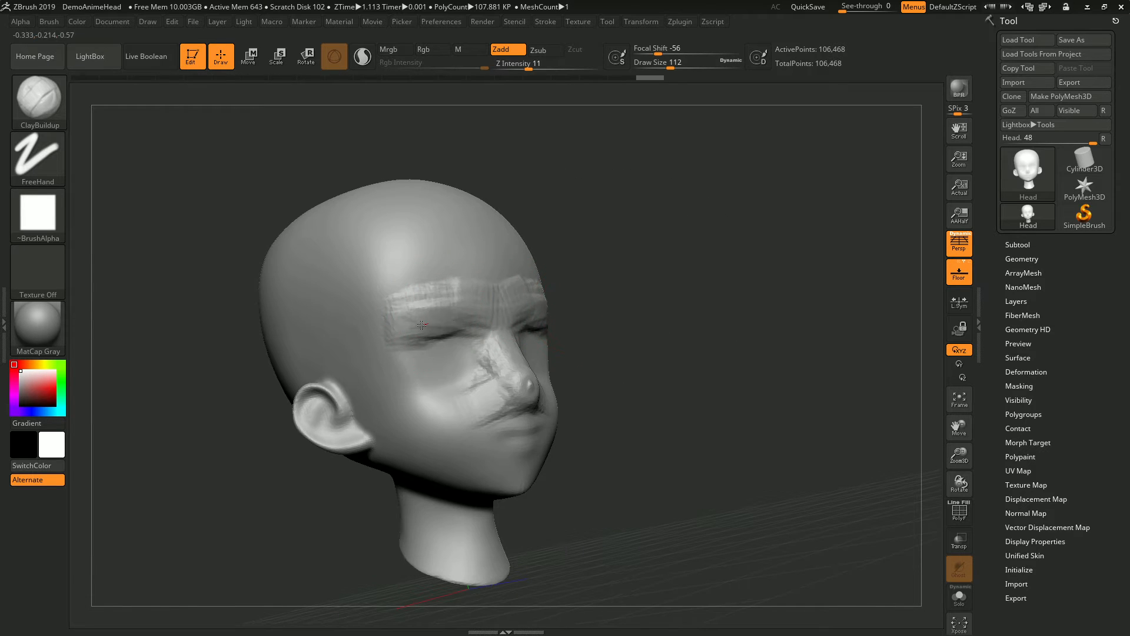
Step: Undo the last two strokes and add more clay along the nose bridge and between the brows
{"action": "key", "text": "ctrl+z"}
{"action": "key", "text": "ctrl+z"}
{"action": "mouse_move", "coordinate": [467, 315]}
{"action": "left_mouse_down"}
{"action": "mouse_move", "coordinate": [417, 331]}
{"action": "mouse_move", "coordinate": [429, 373]}
{"action": "mouse_move", "coordinate": [504, 373]}
{"action": "left_mouse_up"}
{"action": "right_click_drag", "start_coordinate": [503, 374], "coordinate": [467, 365]}
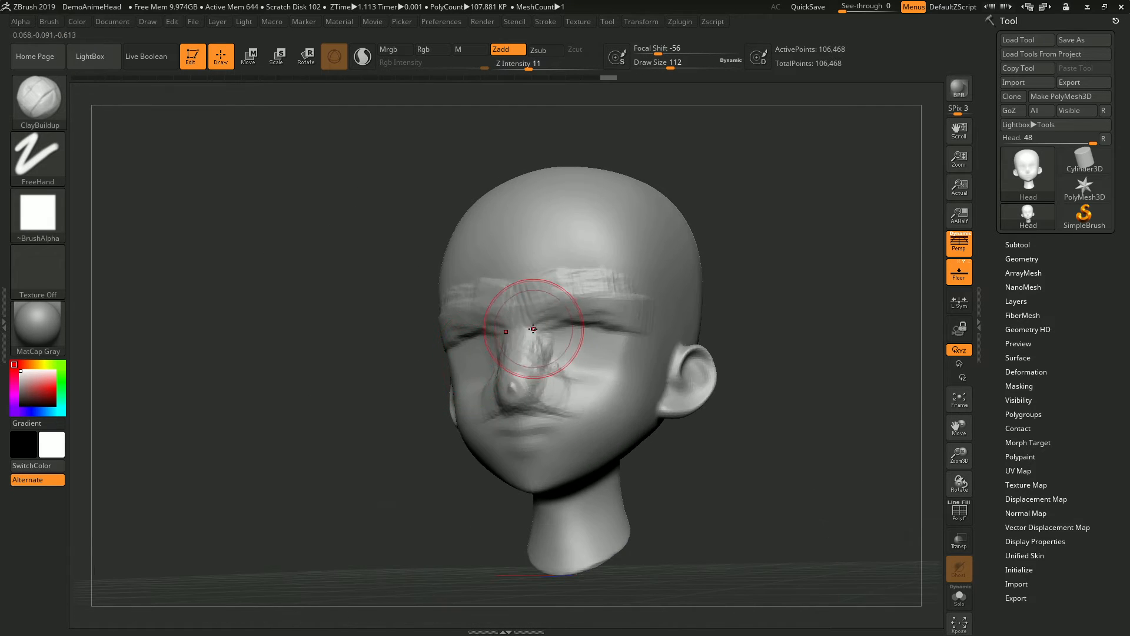
{"action": "mouse_move", "coordinate": [504, 272]}
{"action": "left_mouse_down"}
{"action": "mouse_move", "coordinate": [505, 354]}
{"action": "mouse_move", "coordinate": [479, 389]}
{"action": "mouse_move", "coordinate": [506, 296]}
{"action": "left_mouse_up"}
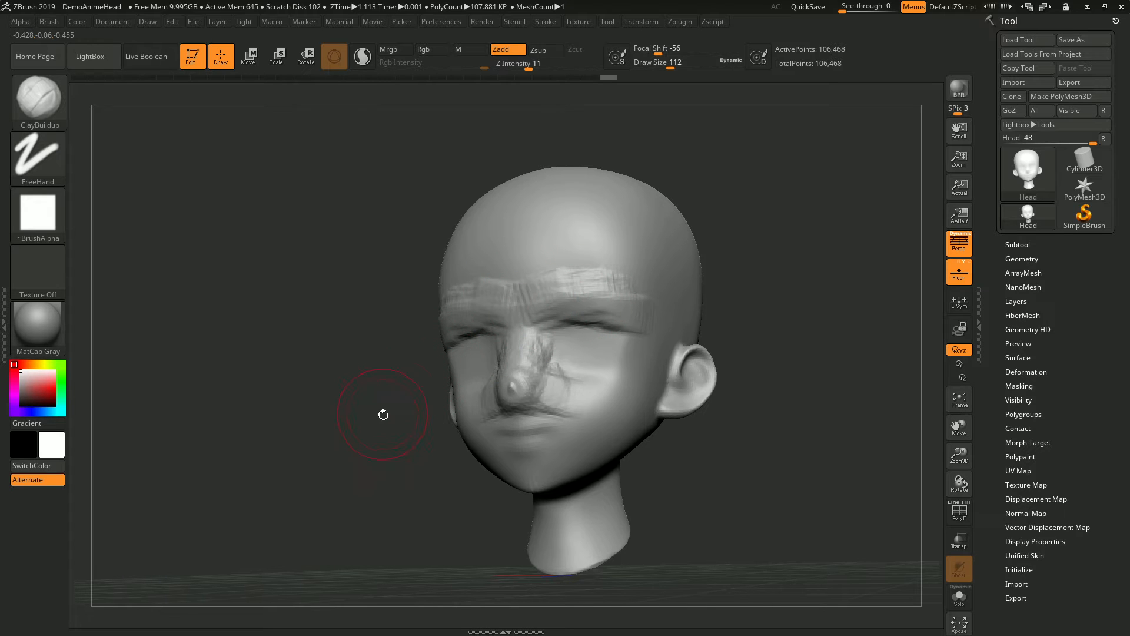
Step: Undo all the clay strokes on the brows, nose and upper lip
{"action": "key", "text": "ctrl"}
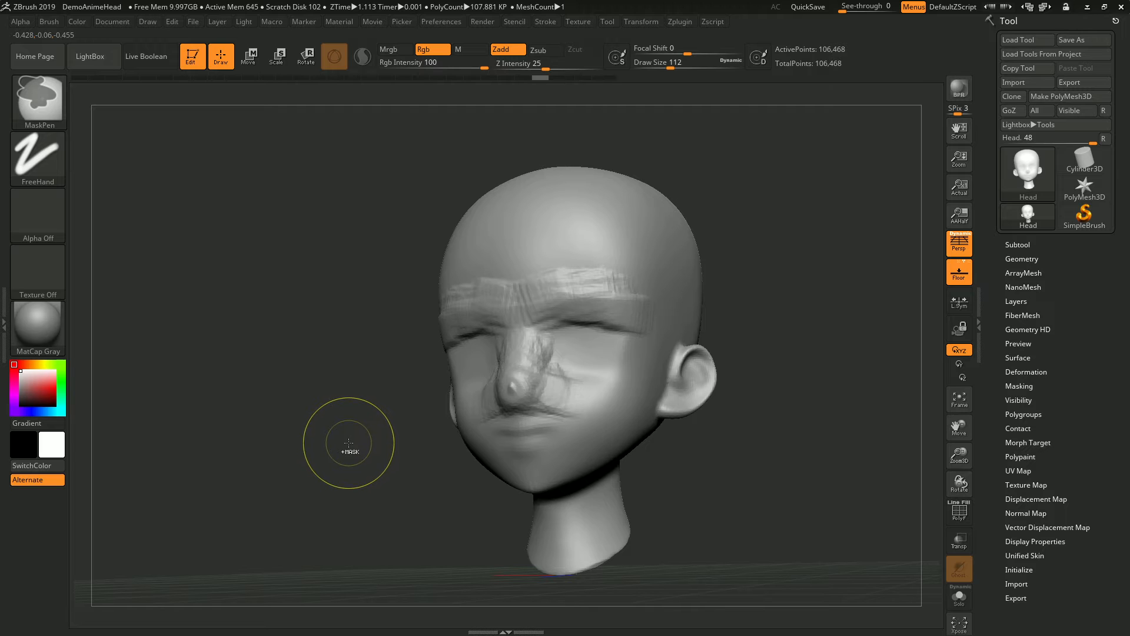
{"action": "key", "text": "ctrl+z"}
{"action": "key", "text": "ctrl+z"}
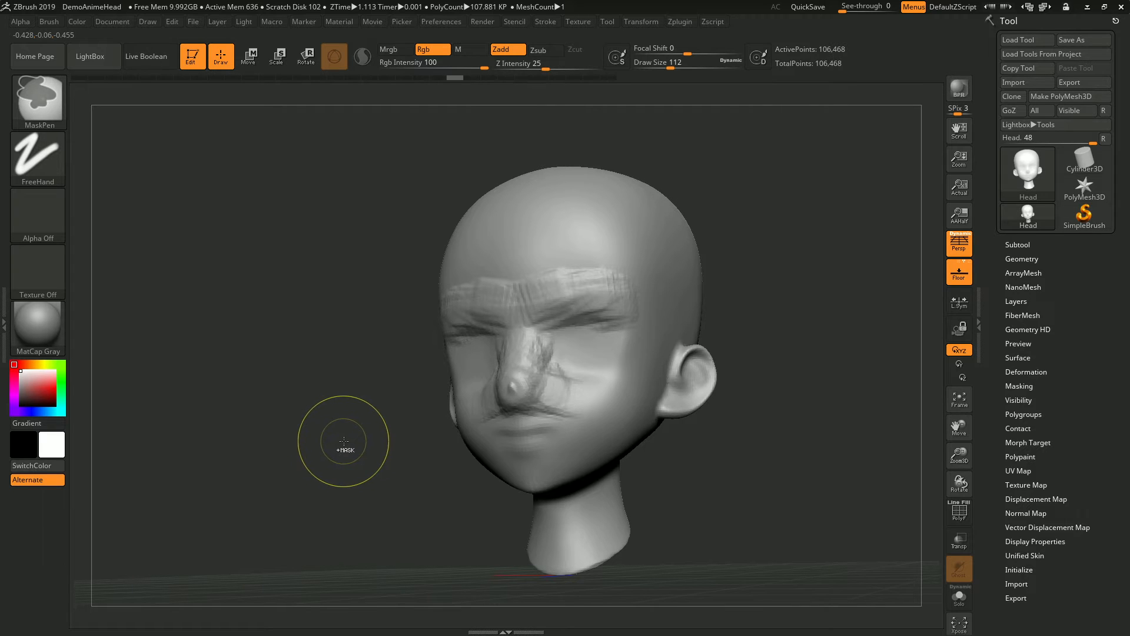
{"action": "key", "text": "ctrl+z"}
{"action": "key", "text": "ctrl+z"}
{"action": "key", "text": "ctrl+z"}
{"action": "key", "text": "ctrl+z"}
{"action": "key", "text": "ctrl+z"}
{"action": "key", "text": "ctrl+z"}
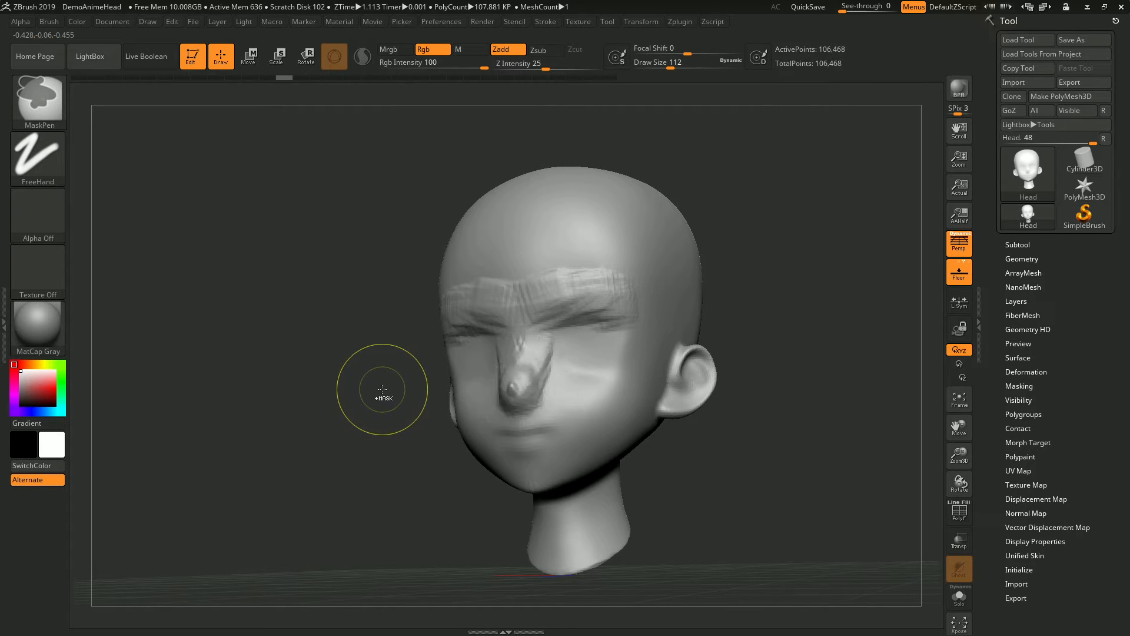
{"action": "key", "text": "ctrl+z"}
{"action": "key", "text": "ctrl+z"}
{"action": "key", "text": "ctrl+z"}
{"action": "key", "text": "ctrl+z"}
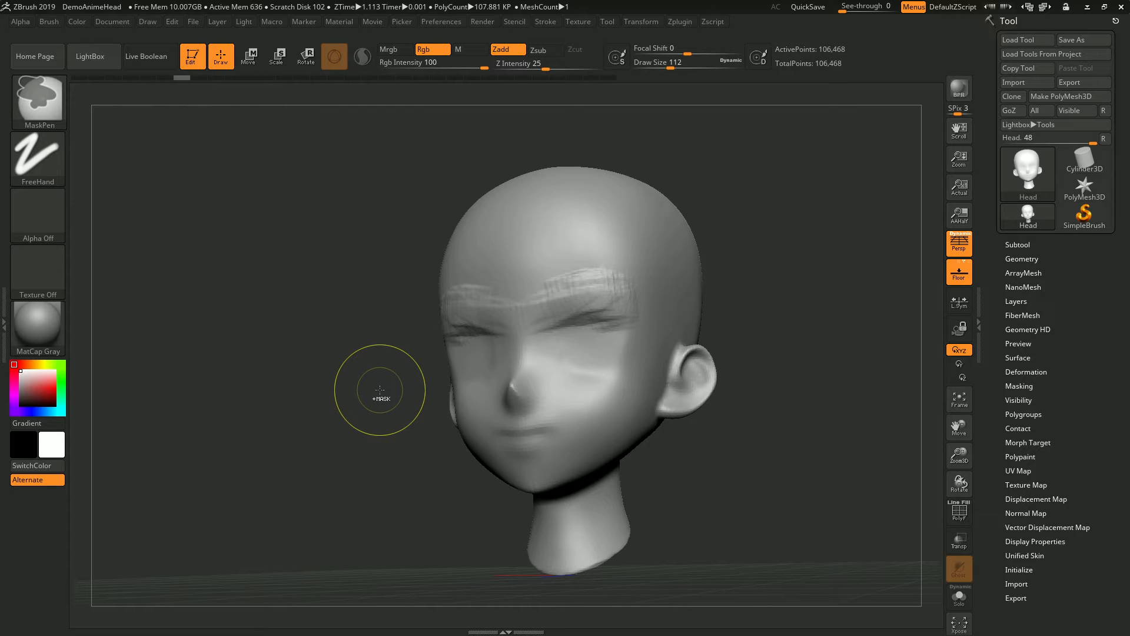
{"action": "key", "text": "ctrl+z"}
{"action": "key", "text": "ctrl+z"}
{"action": "key", "text": "ctrl+z"}
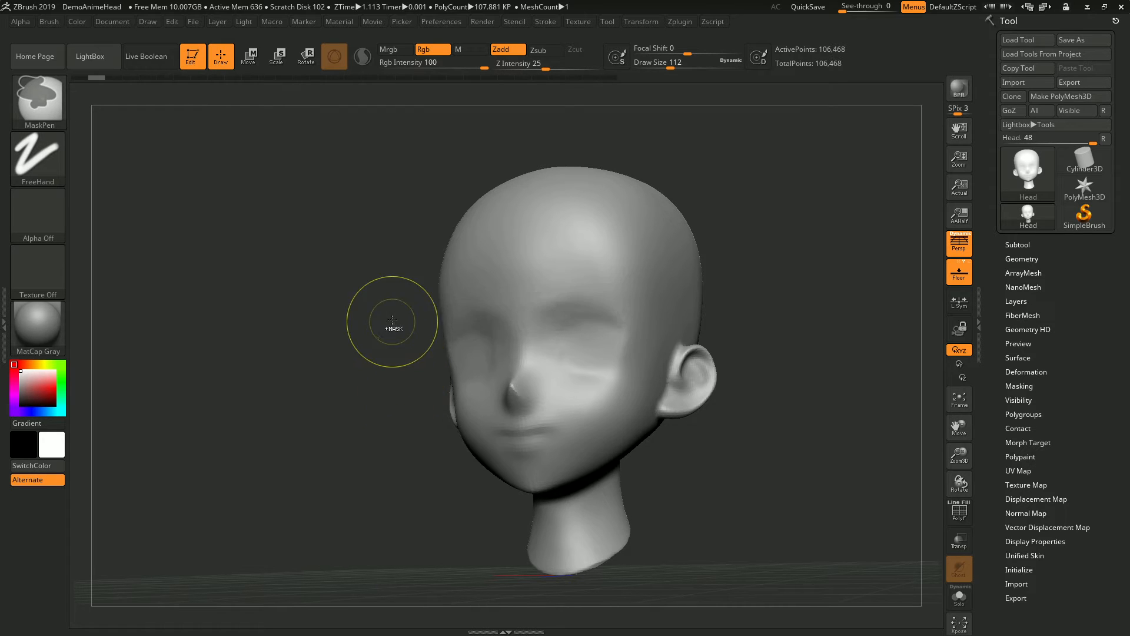
Step: Choose the DamStandard brush and set its Draw Size to 41
{"action": "left_click", "coordinate": [59, 106]}
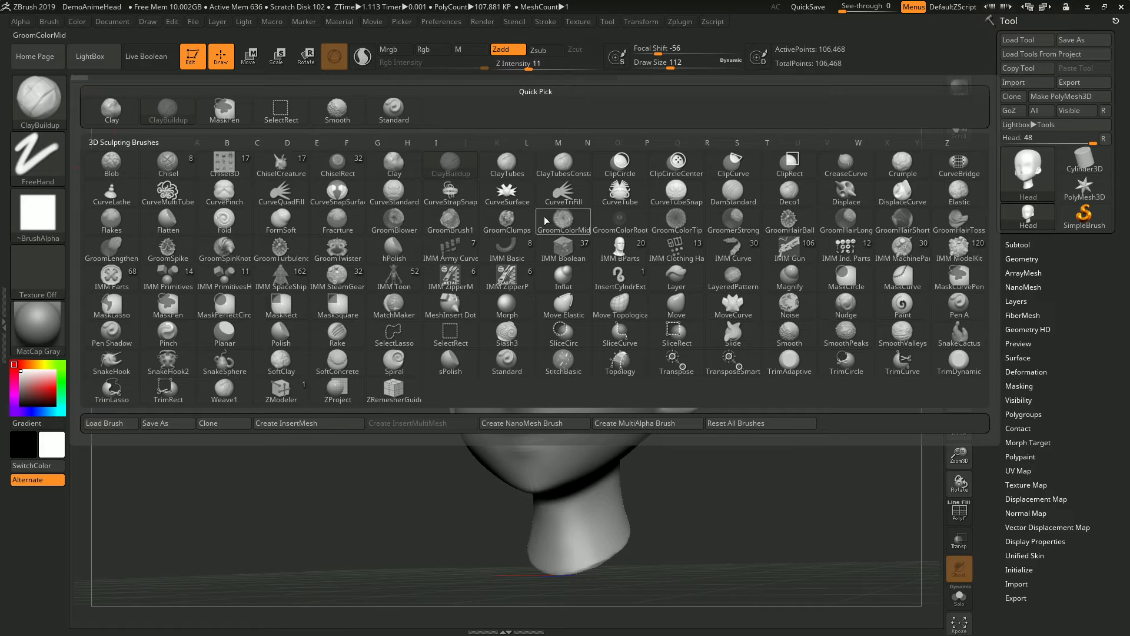
{"action": "left_click", "coordinate": [733, 194]}
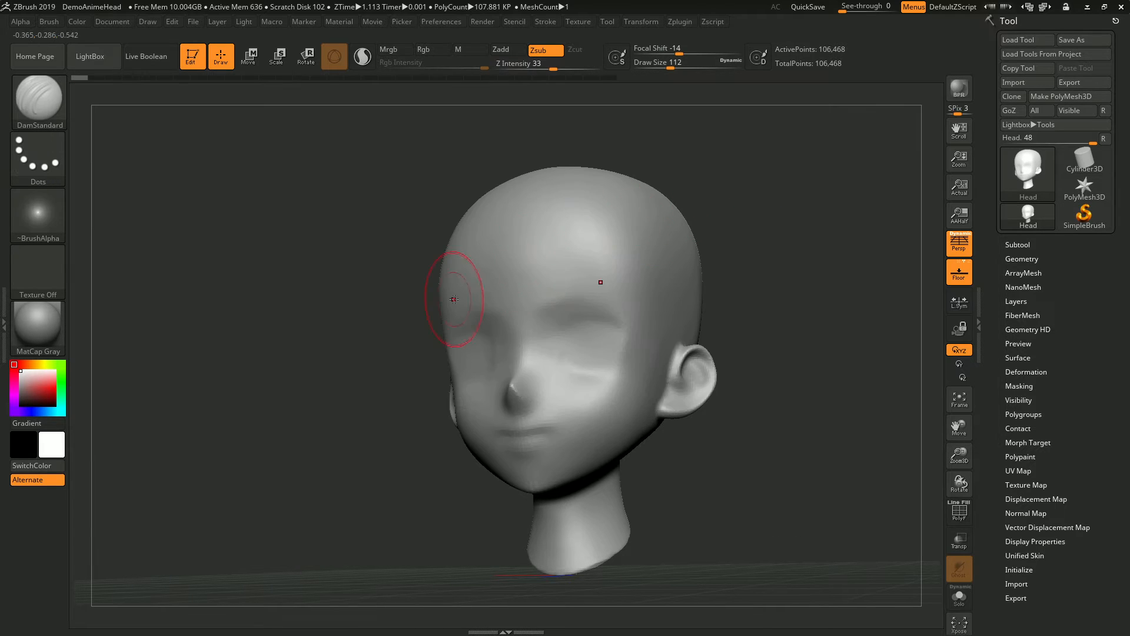
{"action": "left_click_drag", "start_coordinate": [444, 305], "coordinate": [658, 109]}
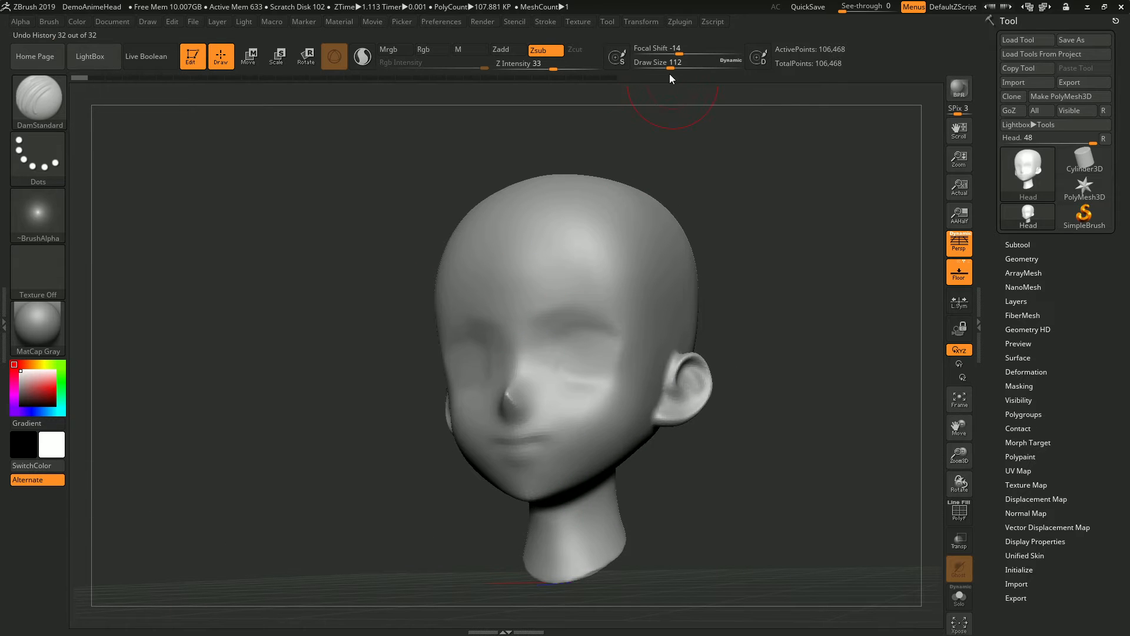
{"action": "left_click", "coordinate": [653, 65]}
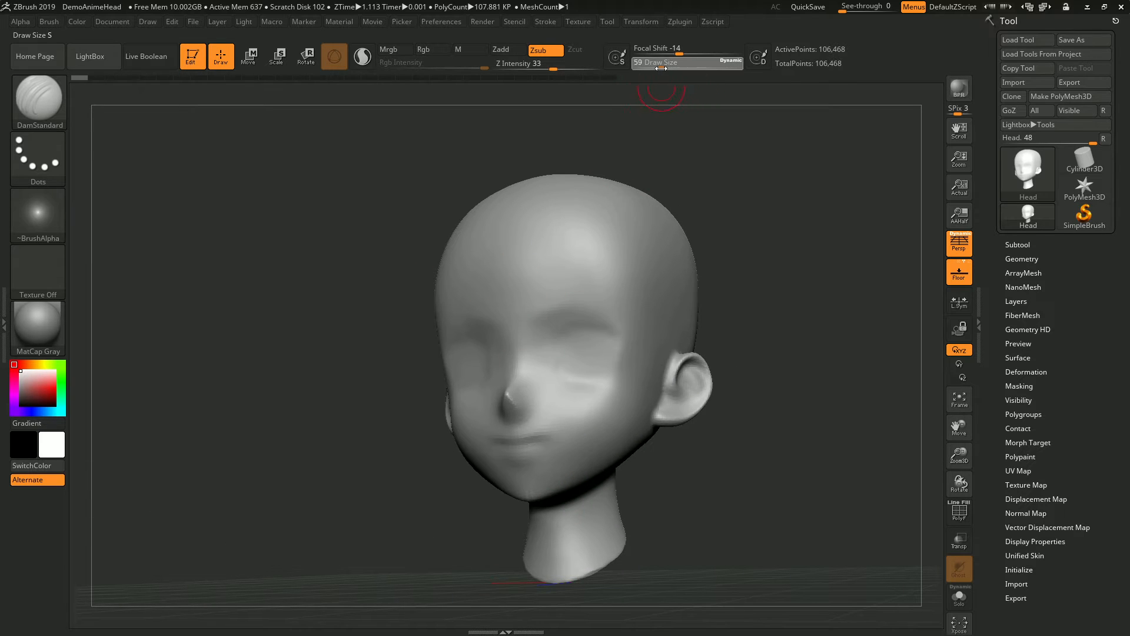
{"action": "type", "text": "41"}
{"action": "key", "text": "Return"}
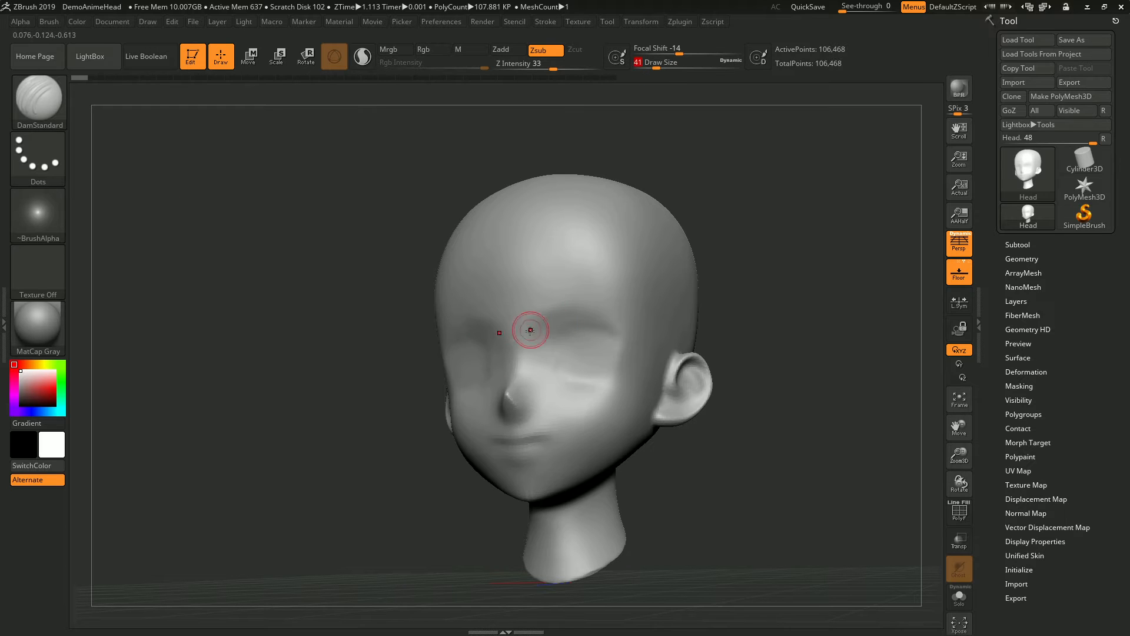
Step: Carve the mouth line with DamStandard, allowing newer undo entries to be removed and setting the Z Intensity to 15
{"action": "left_click", "coordinate": [527, 434]}
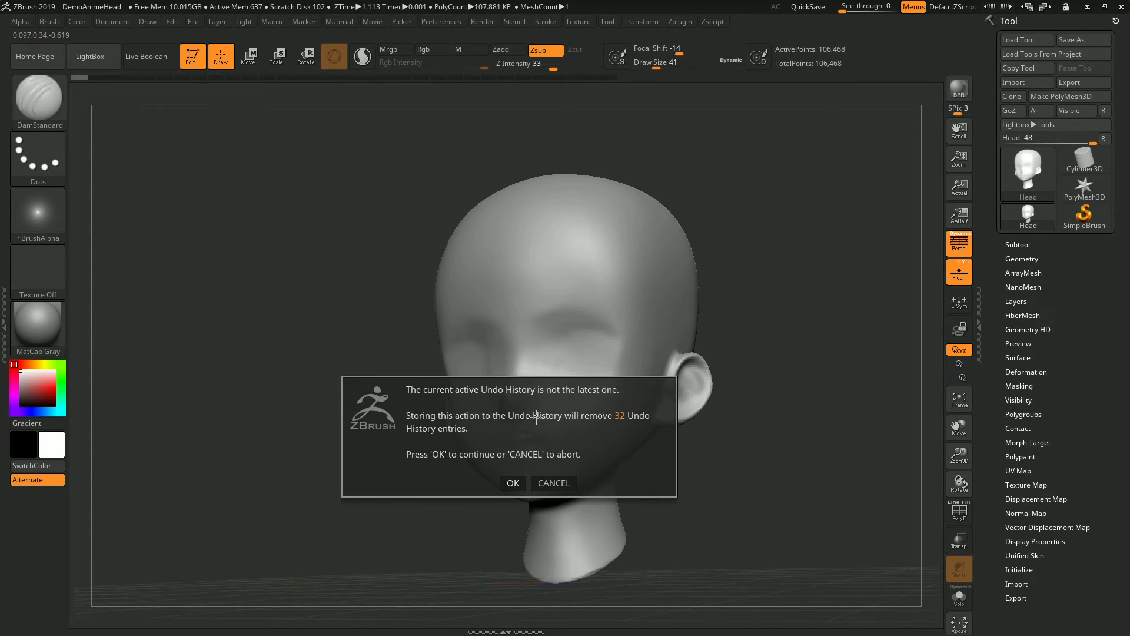
{"action": "left_click", "coordinate": [510, 482]}
{"action": "key", "text": "ctrl"}
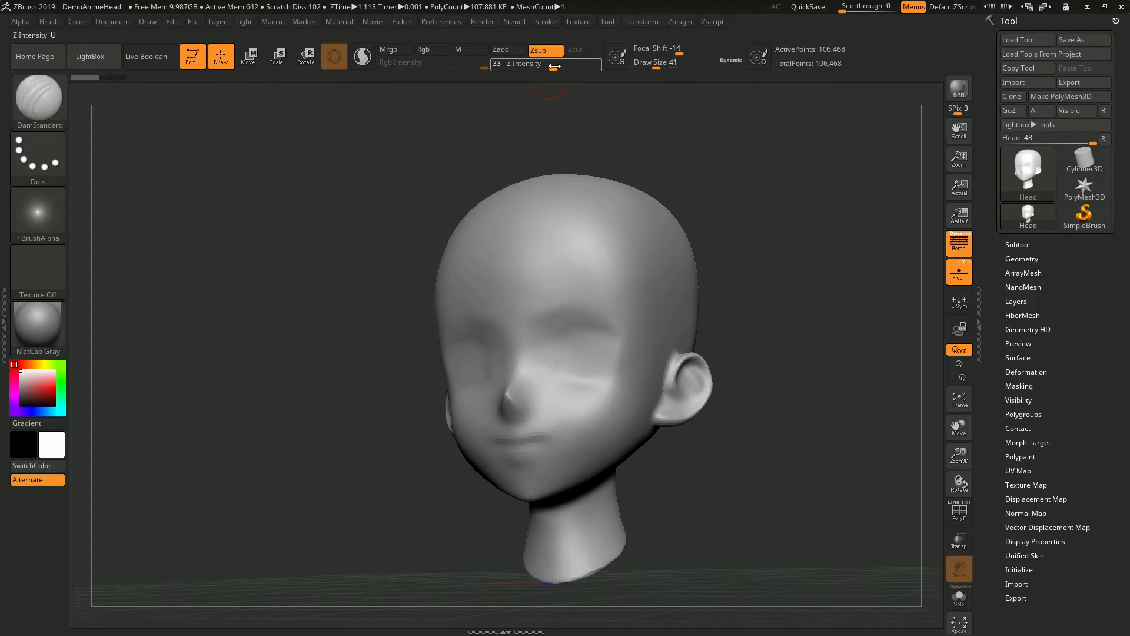
{"action": "left_click_drag", "start_coordinate": [554, 69], "coordinate": [515, 67]}
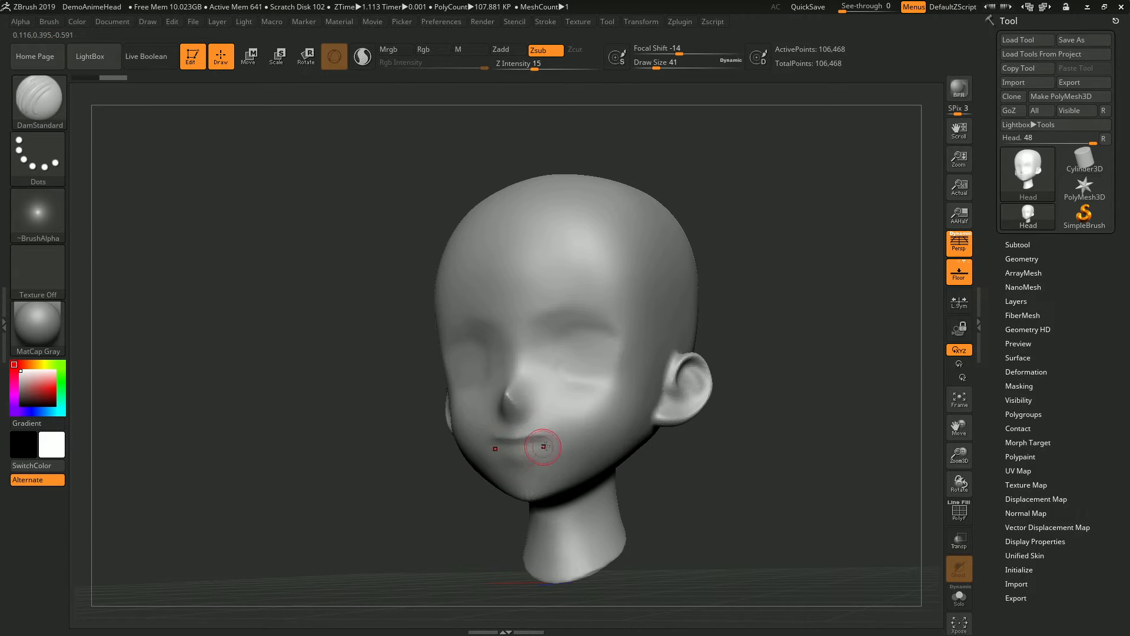
{"action": "right_click_drag", "start_coordinate": [546, 446], "coordinate": [494, 449]}
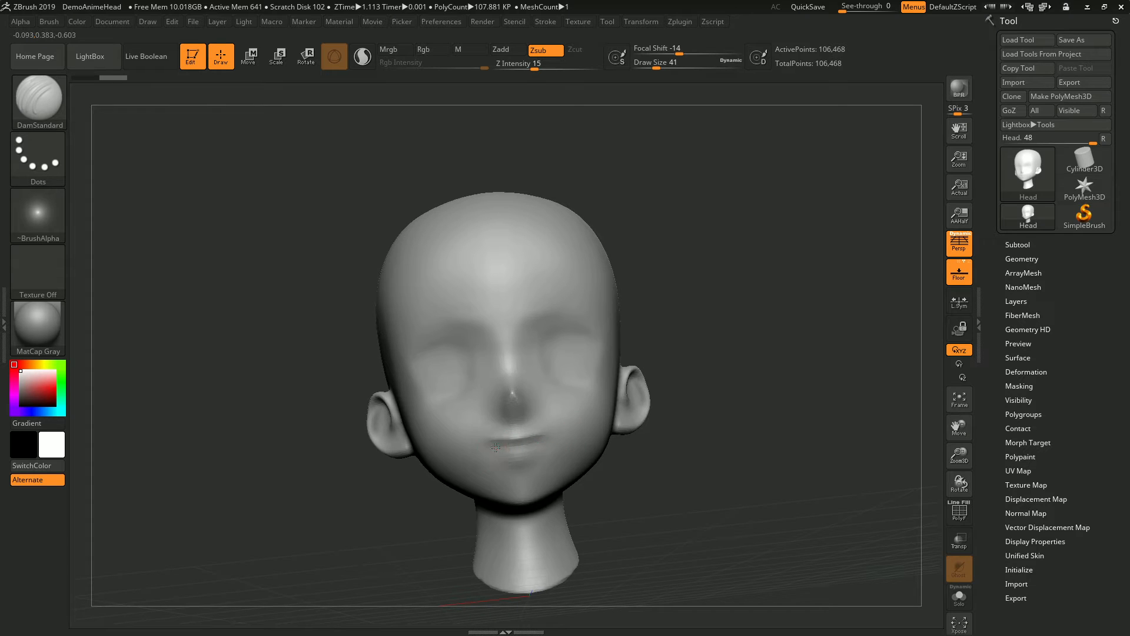
{"action": "left_click_drag", "start_coordinate": [523, 449], "coordinate": [537, 447]}
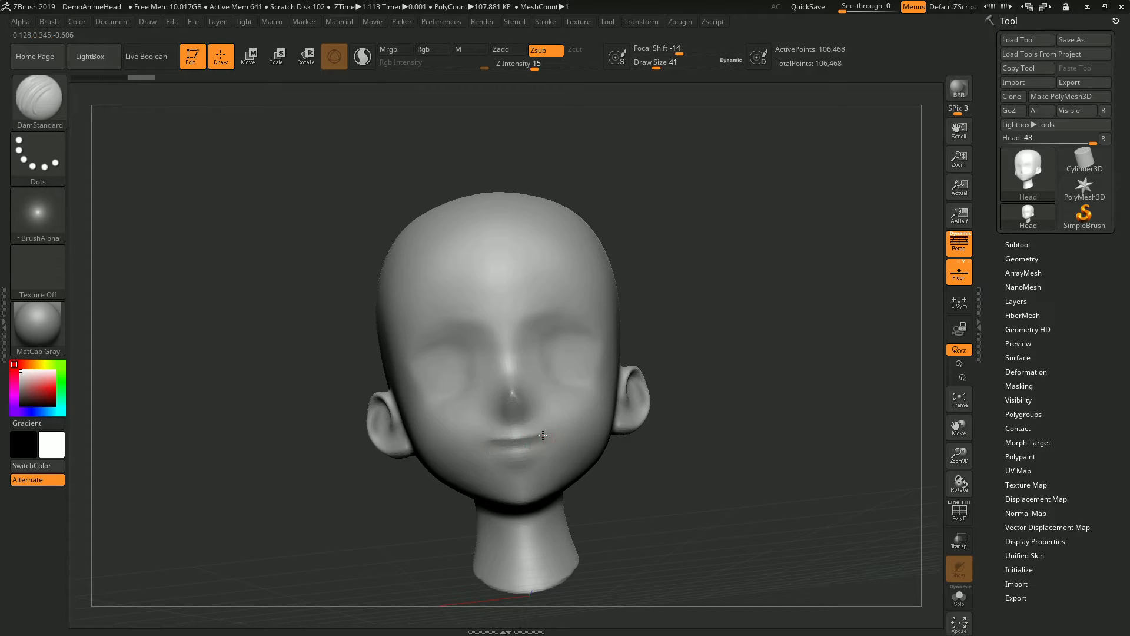
Step: Carve short creases at the outer corners of the eyes with the DamStandard brush
{"action": "left_click", "coordinate": [603, 324]}
{"action": "right_click_drag", "start_coordinate": [619, 334], "coordinate": [599, 335]}
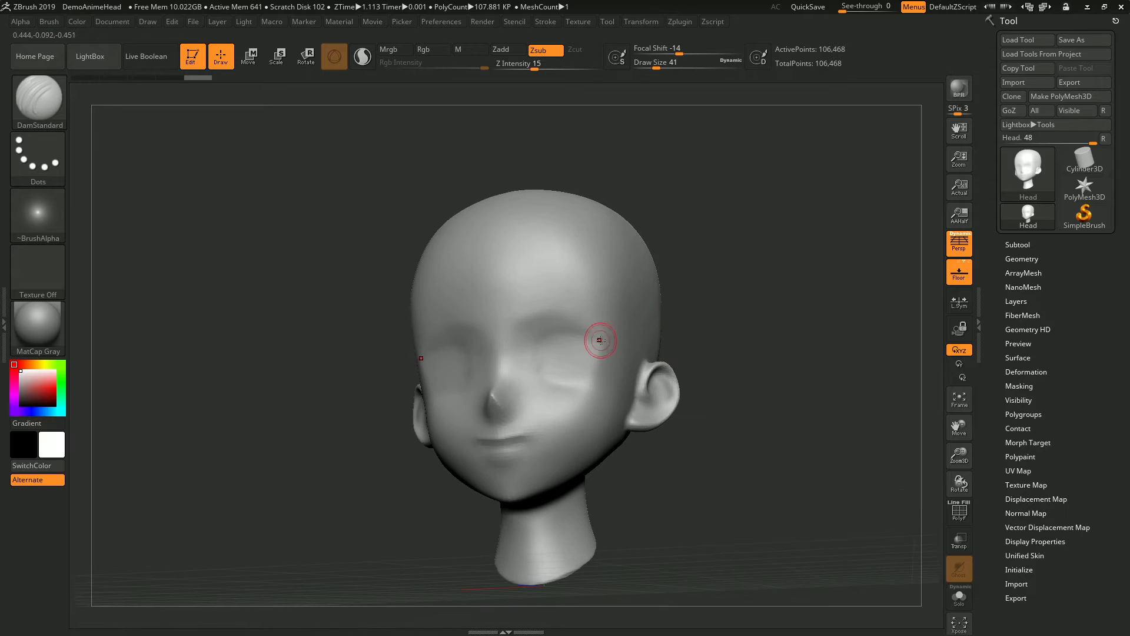
{"action": "left_click", "coordinate": [610, 341]}
{"action": "left_click_drag", "start_coordinate": [620, 345], "coordinate": [618, 338]}
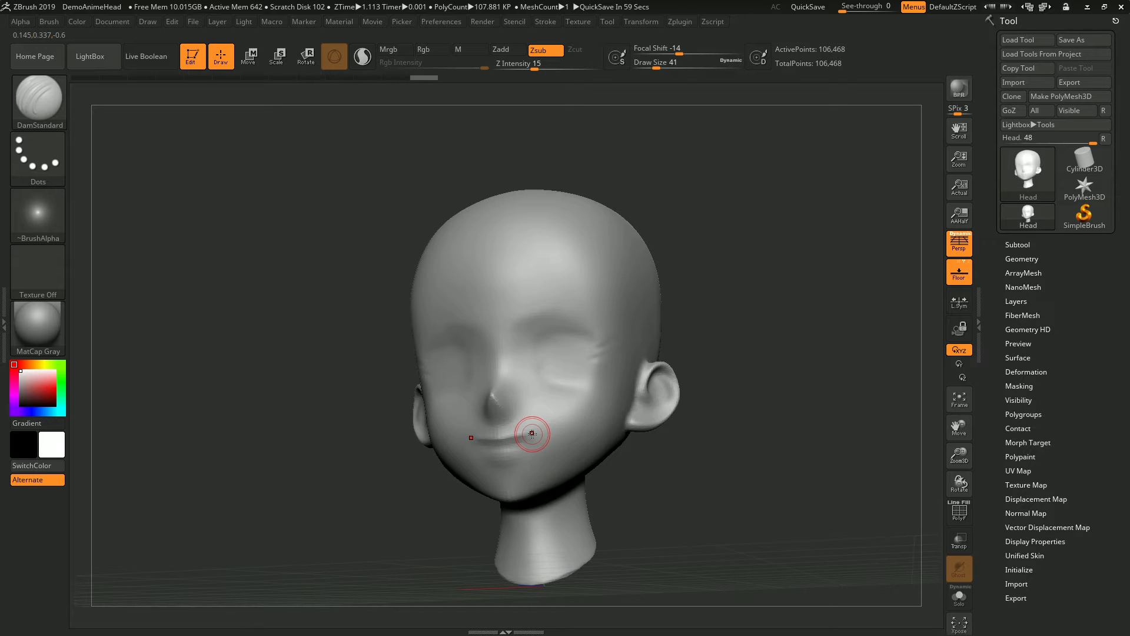
Step: Carve two long, roughly parallel grooves into the side of the head above the ear
{"action": "left_click_drag", "start_coordinate": [232, 439], "coordinate": [293, 383]}
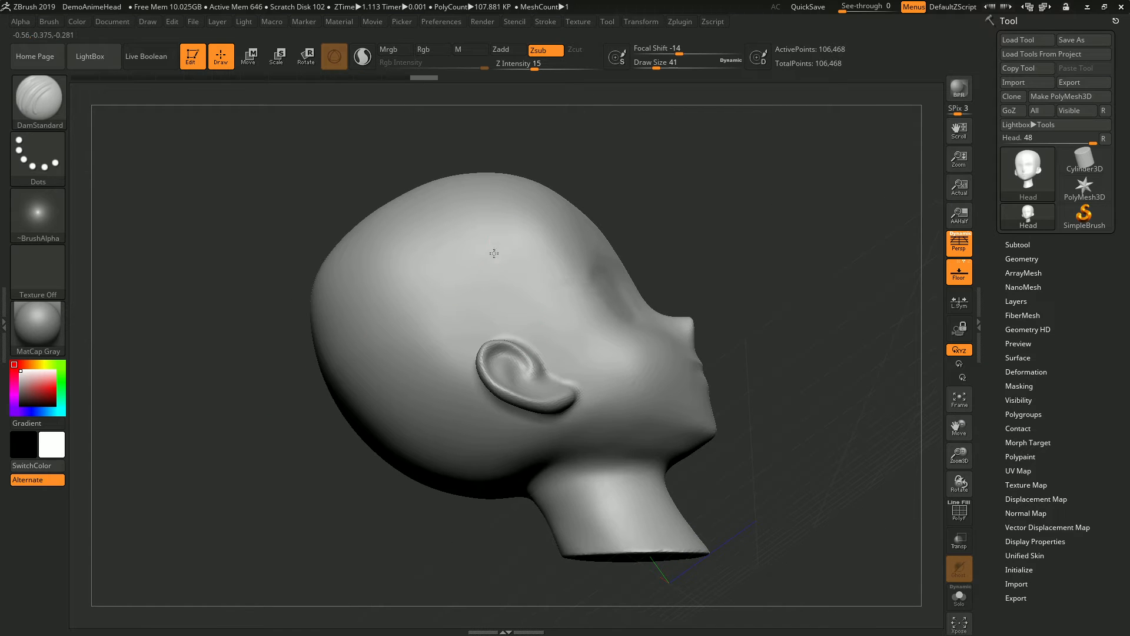
{"action": "left_click_drag", "start_coordinate": [487, 262], "coordinate": [391, 312]}
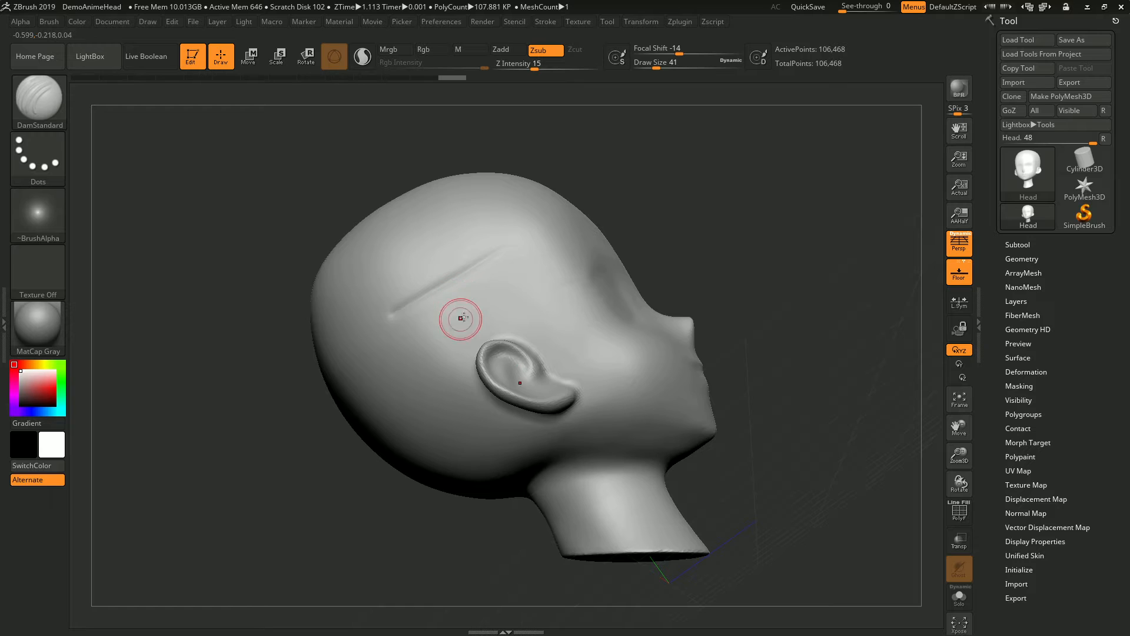
{"action": "left_click_drag", "start_coordinate": [533, 268], "coordinate": [416, 318]}
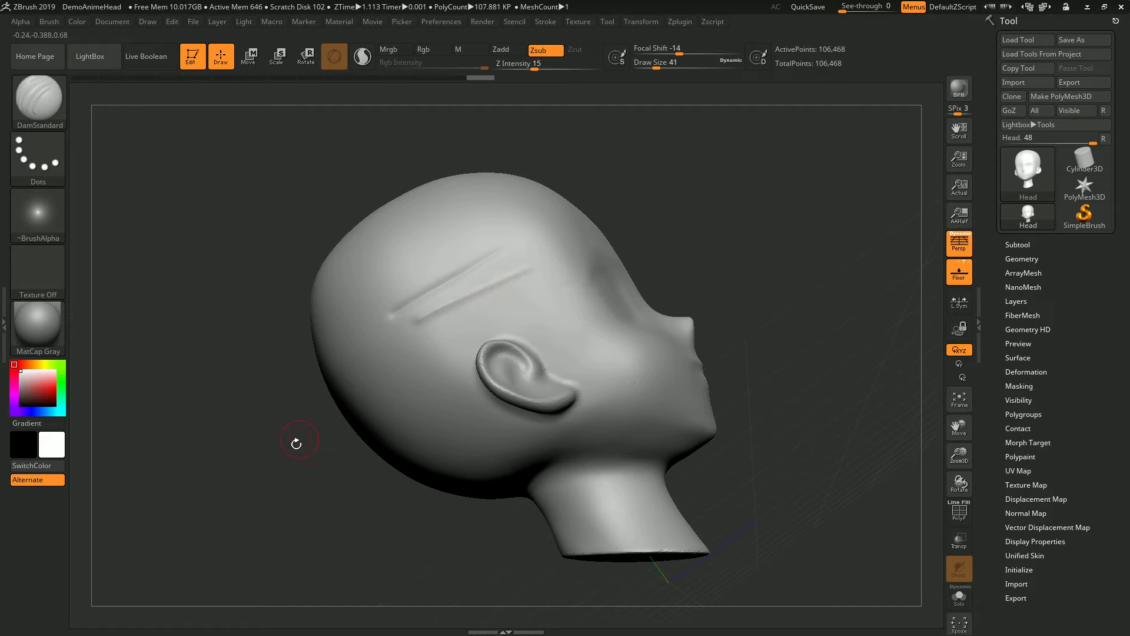
{"action": "left_click_drag", "start_coordinate": [339, 415], "coordinate": [330, 470]}
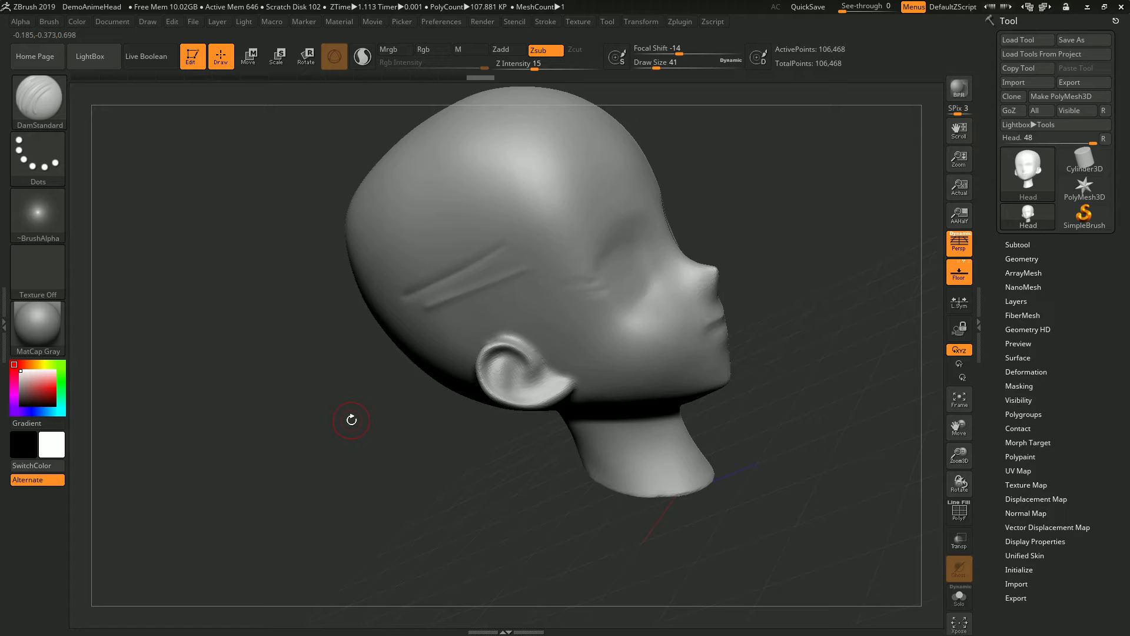
{"action": "left_click_drag", "start_coordinate": [351, 420], "coordinate": [352, 420]}
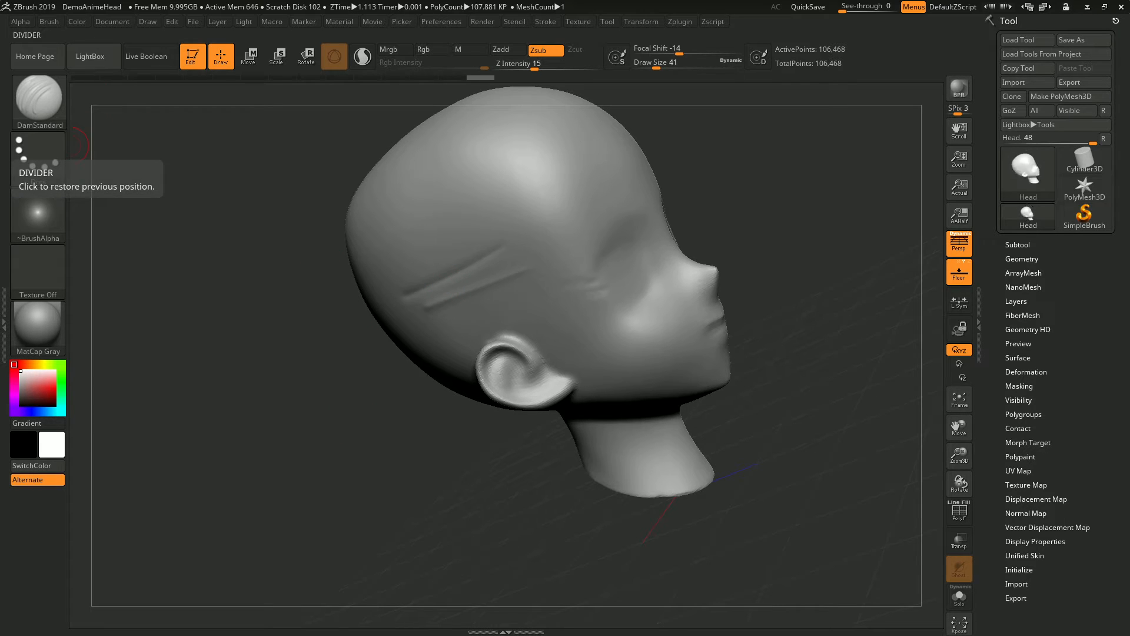
Step: Choose the Move brush and set its Draw Size to 132
{"action": "left_click", "coordinate": [38, 99]}
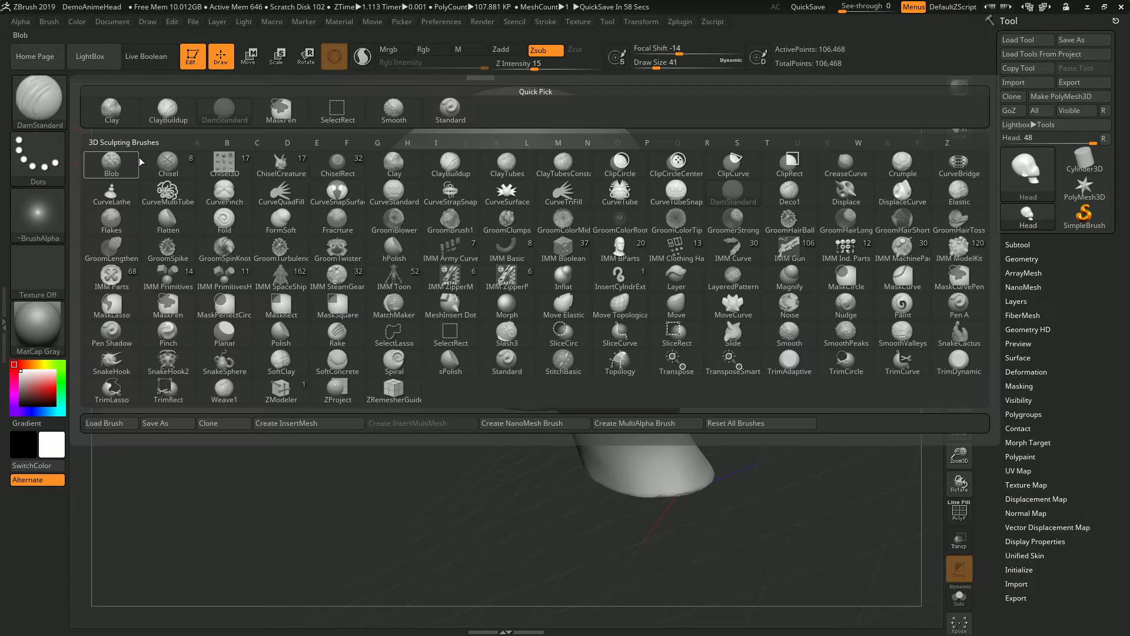
{"action": "key", "text": "m"}
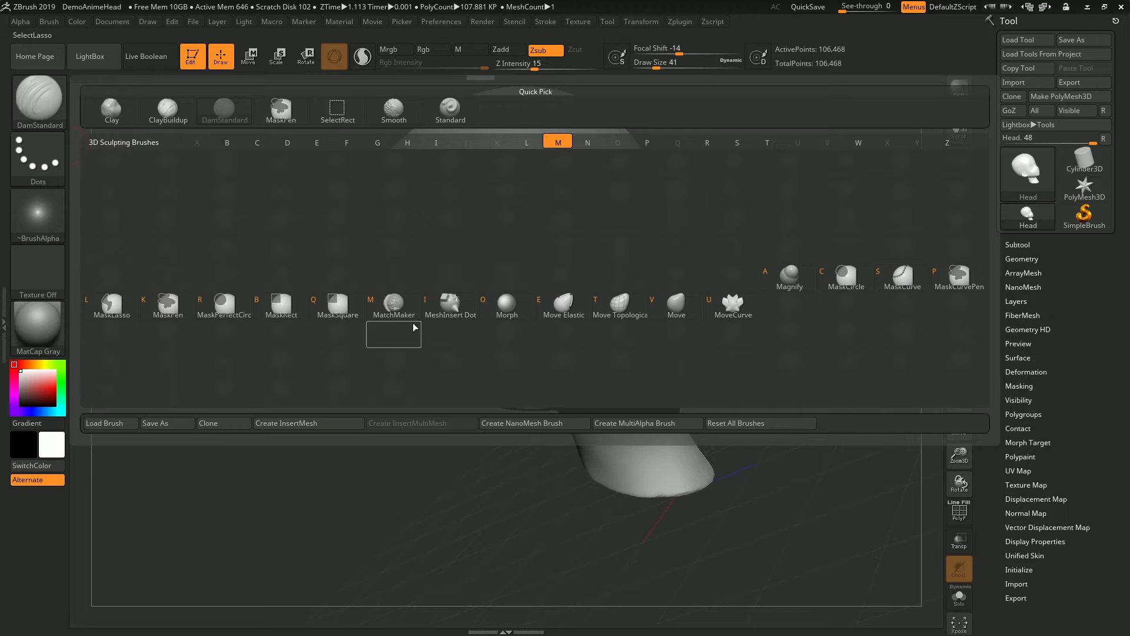
{"action": "left_click", "coordinate": [676, 305]}
{"action": "left_click_drag", "start_coordinate": [407, 518], "coordinate": [408, 475]}
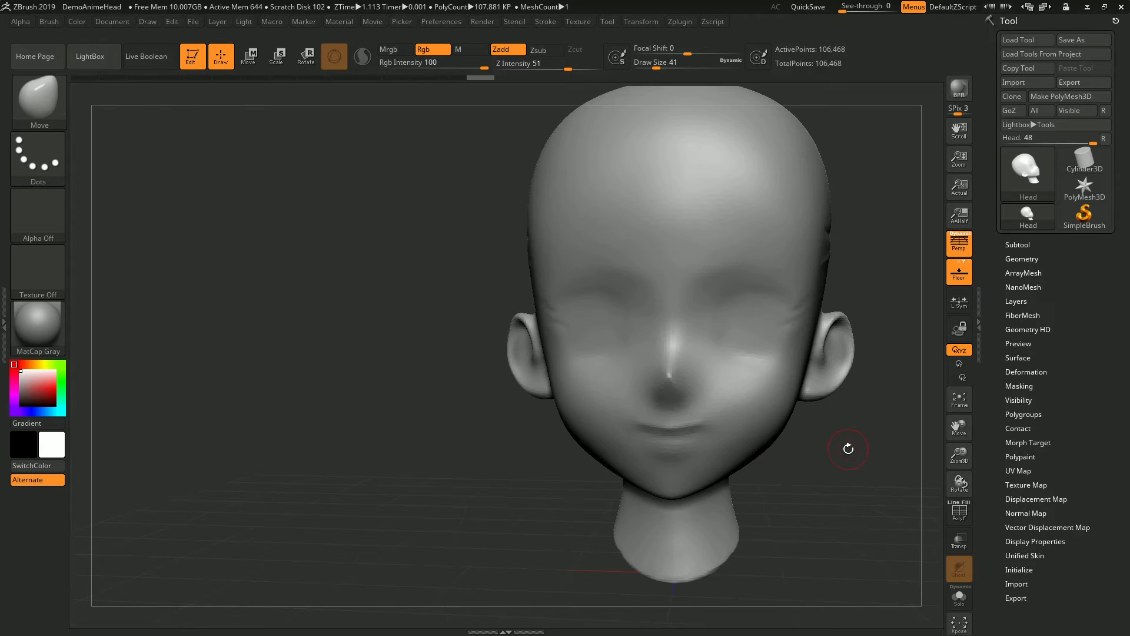
{"action": "left_click_drag", "start_coordinate": [850, 449], "coordinate": [676, 402]}
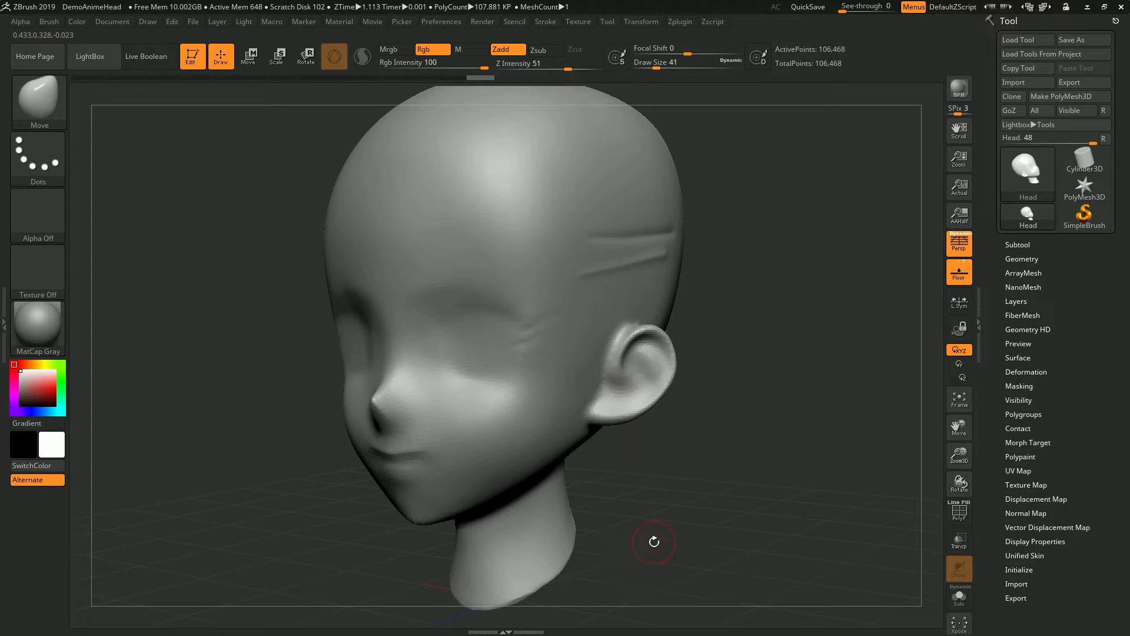
{"action": "left_click_drag", "start_coordinate": [653, 538], "coordinate": [685, 521]}
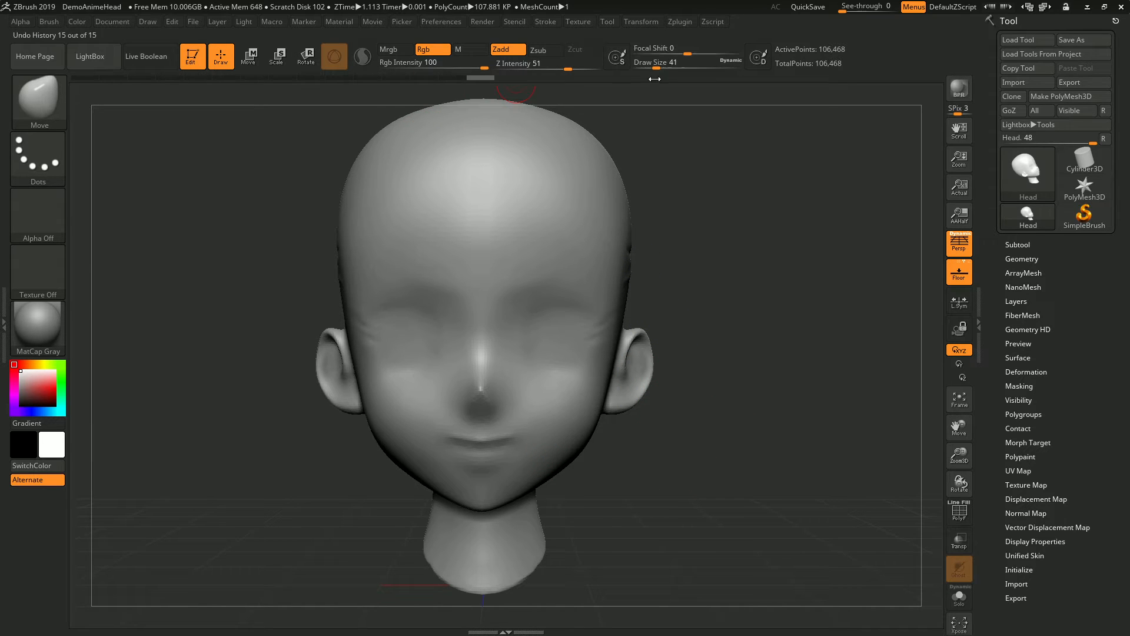
{"action": "left_click_drag", "start_coordinate": [657, 68], "coordinate": [674, 69]}
{"action": "mouse_move", "coordinate": [788, 353]}
{"action": "left_mouse_down"}
{"action": "mouse_move", "coordinate": [742, 423]}
{"action": "mouse_move", "coordinate": [624, 424]}
{"action": "left_mouse_up"}
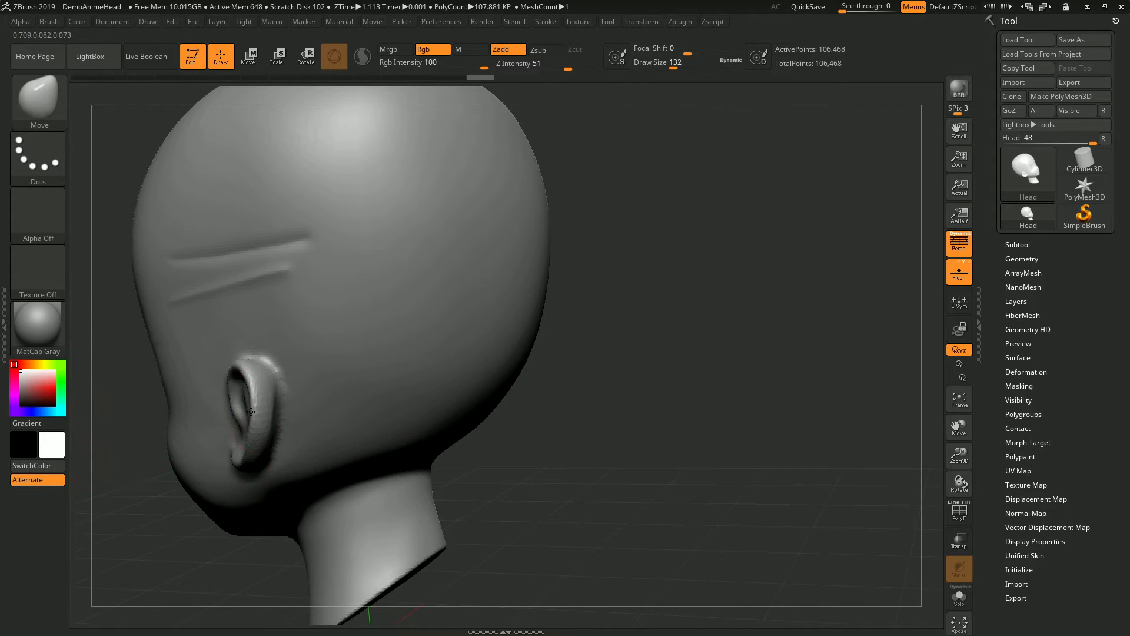
Step: Reshape the ear with the Move brush, pulling its rim toward the back of the head and adjusting the outer edge and lobe
{"action": "left_click_drag", "start_coordinate": [250, 411], "coordinate": [271, 424]}
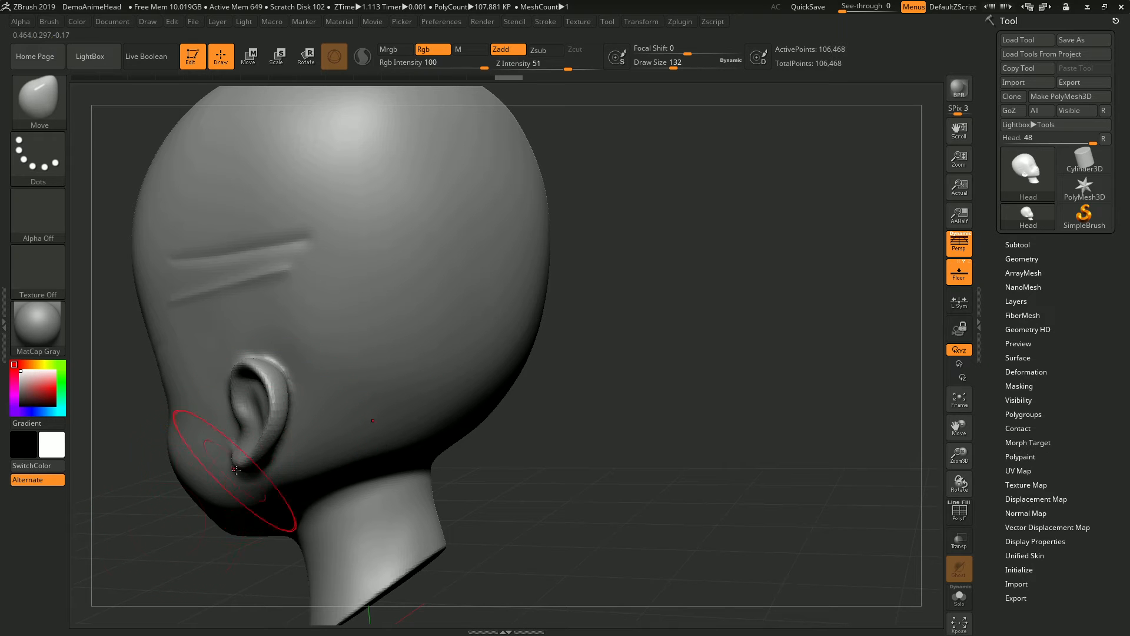
{"action": "mouse_move", "coordinate": [538, 469]}
{"action": "left_mouse_down"}
{"action": "mouse_move", "coordinate": [563, 439]}
{"action": "mouse_move", "coordinate": [330, 486]}
{"action": "left_mouse_up"}
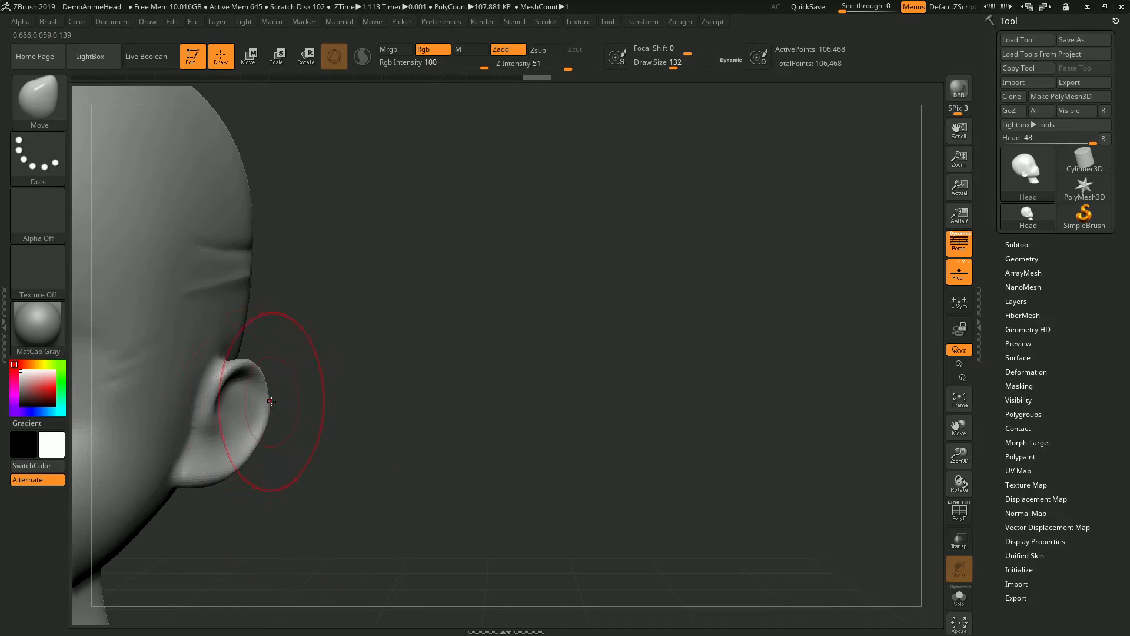
{"action": "left_click_drag", "start_coordinate": [269, 403], "coordinate": [253, 408]}
{"action": "left_click_drag", "start_coordinate": [221, 447], "coordinate": [225, 462]}
{"action": "left_click_drag", "start_coordinate": [286, 528], "coordinate": [277, 459], "text": "alt"}
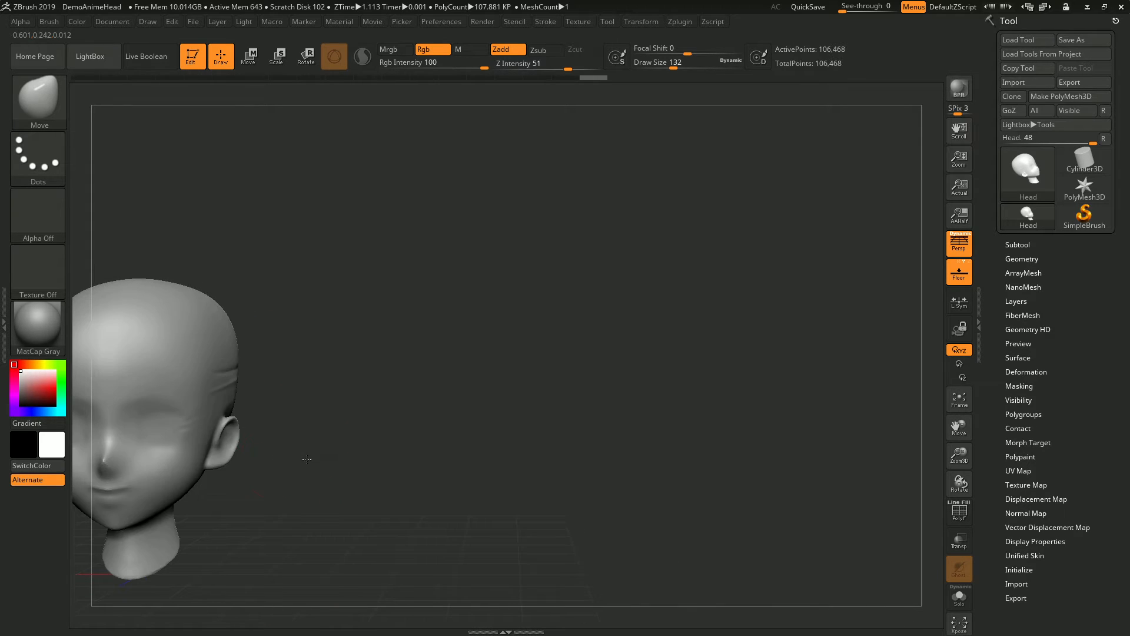
{"action": "mouse_move", "coordinate": [293, 502]}
{"action": "left_mouse_down"}
{"action": "mouse_move", "coordinate": [302, 484]}
{"action": "mouse_move", "coordinate": [510, 423]}
{"action": "left_mouse_up"}
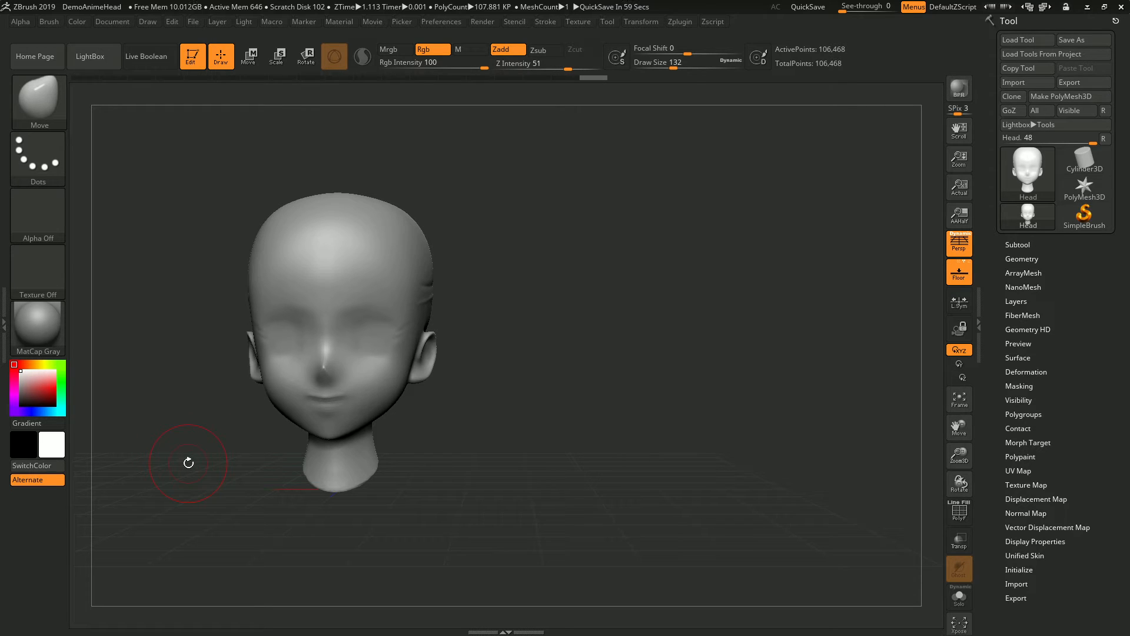
Step: Choose the Inflat brush and set its Draw Size to 59 for work on the nose
{"action": "left_click", "coordinate": [51, 110]}
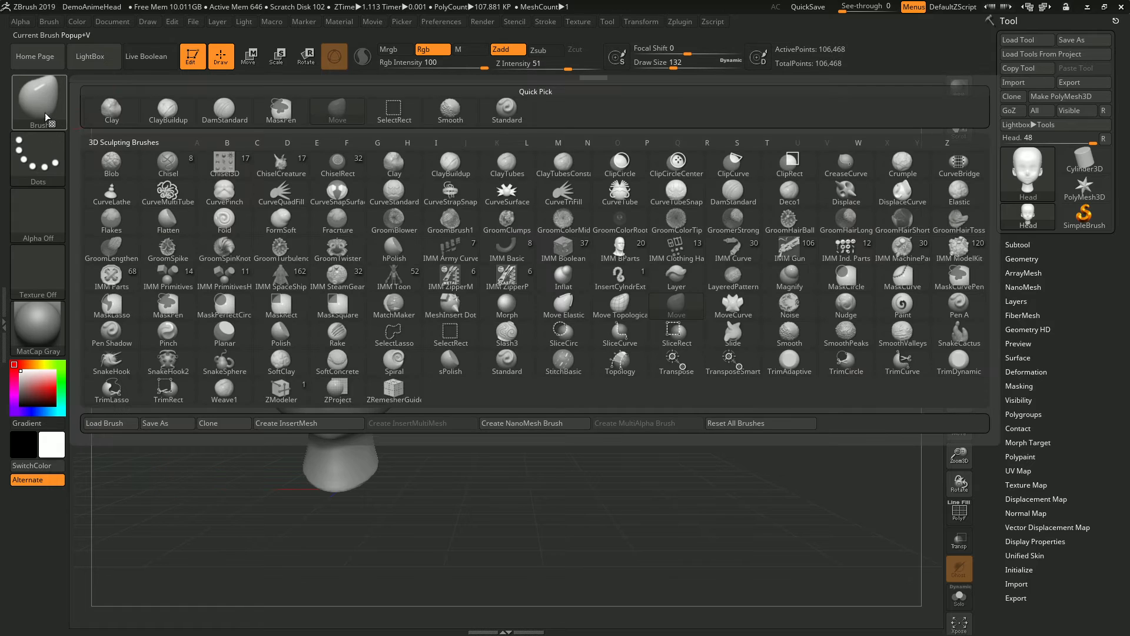
{"action": "key", "text": "i"}
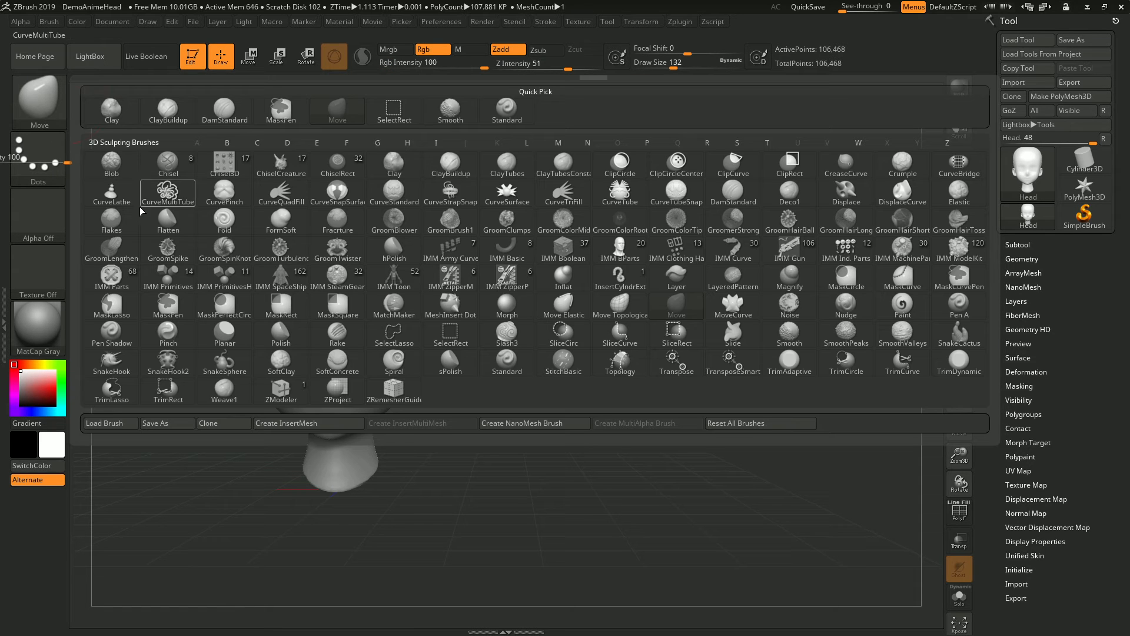
{"action": "key", "text": "i"}
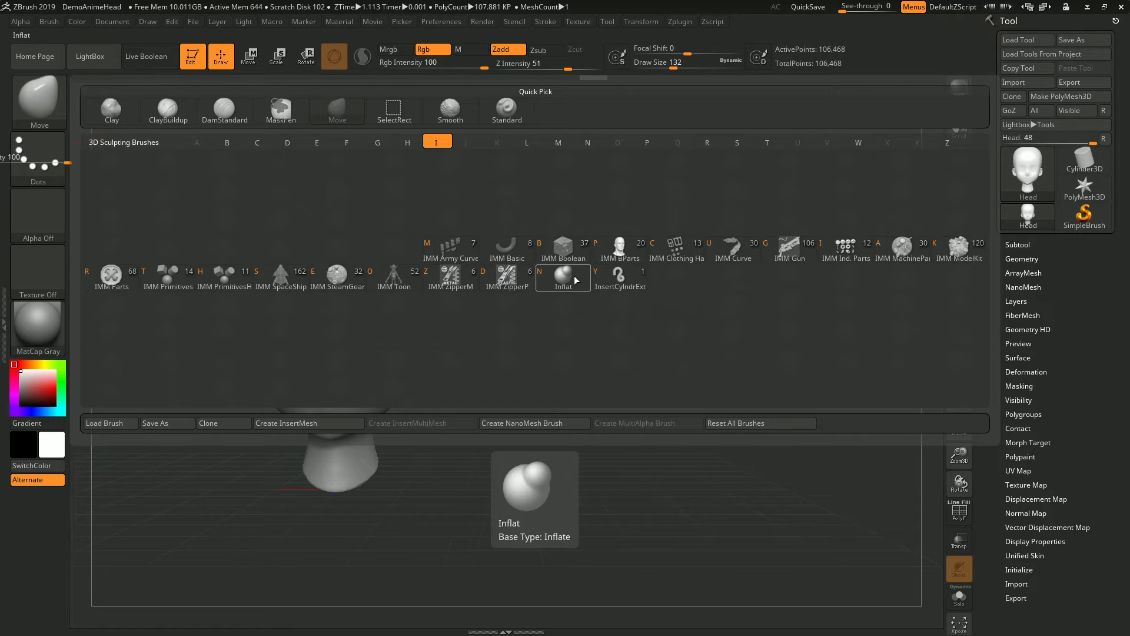
{"action": "left_click", "coordinate": [563, 276]}
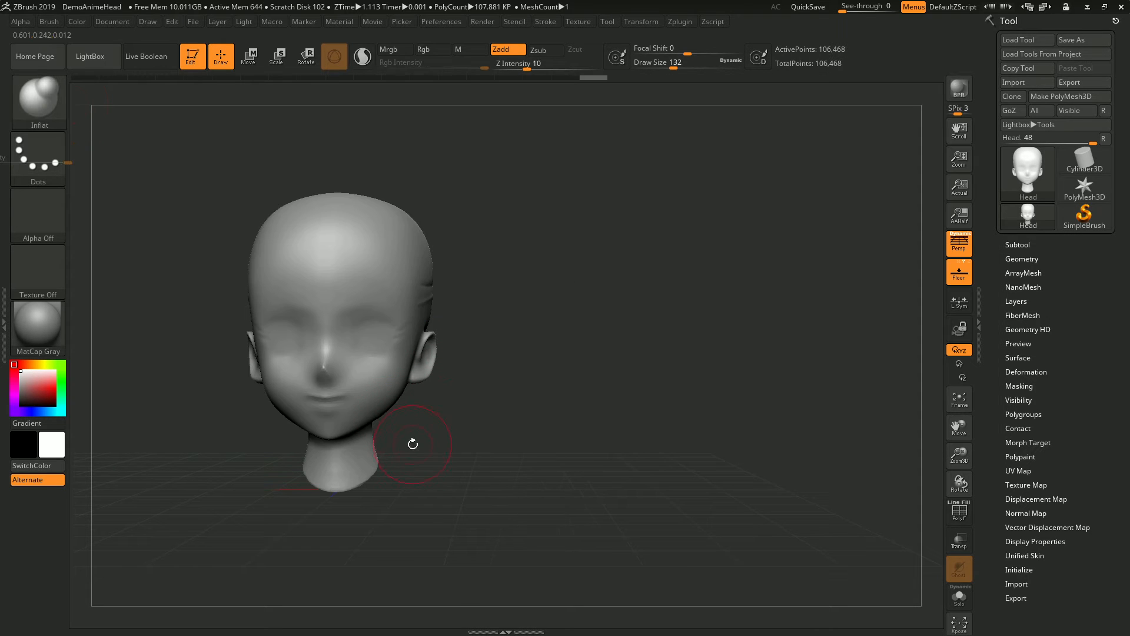
{"action": "left_click_drag", "start_coordinate": [533, 408], "coordinate": [691, 402], "text": "alt"}
{"action": "left_click_drag", "start_coordinate": [219, 487], "coordinate": [213, 492]}
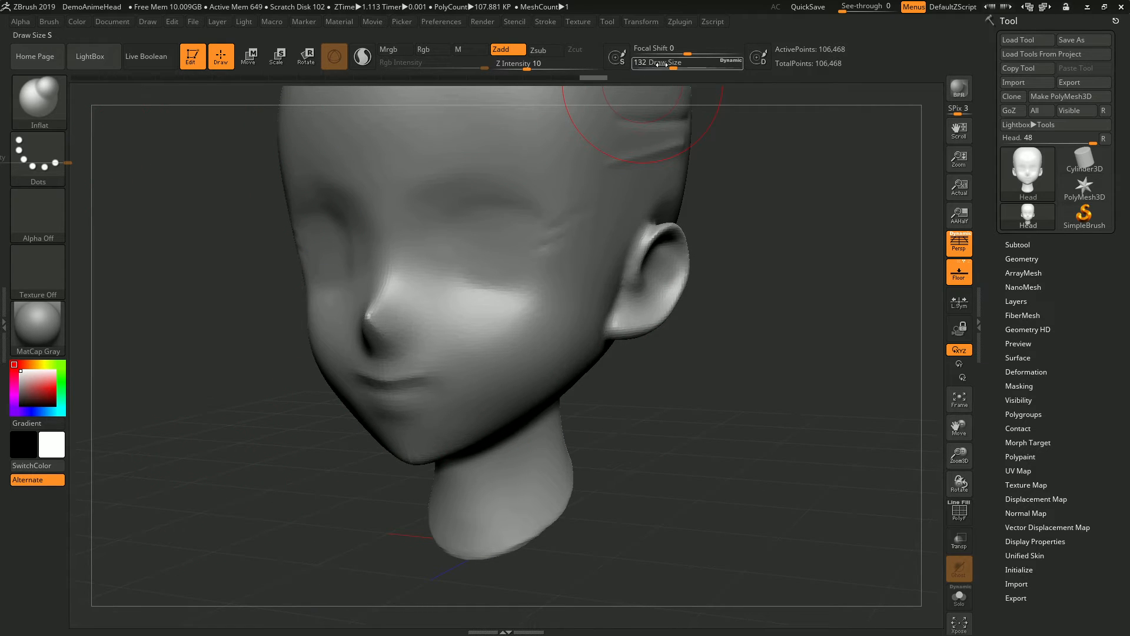
{"action": "left_click_drag", "start_coordinate": [670, 68], "coordinate": [657, 69]}
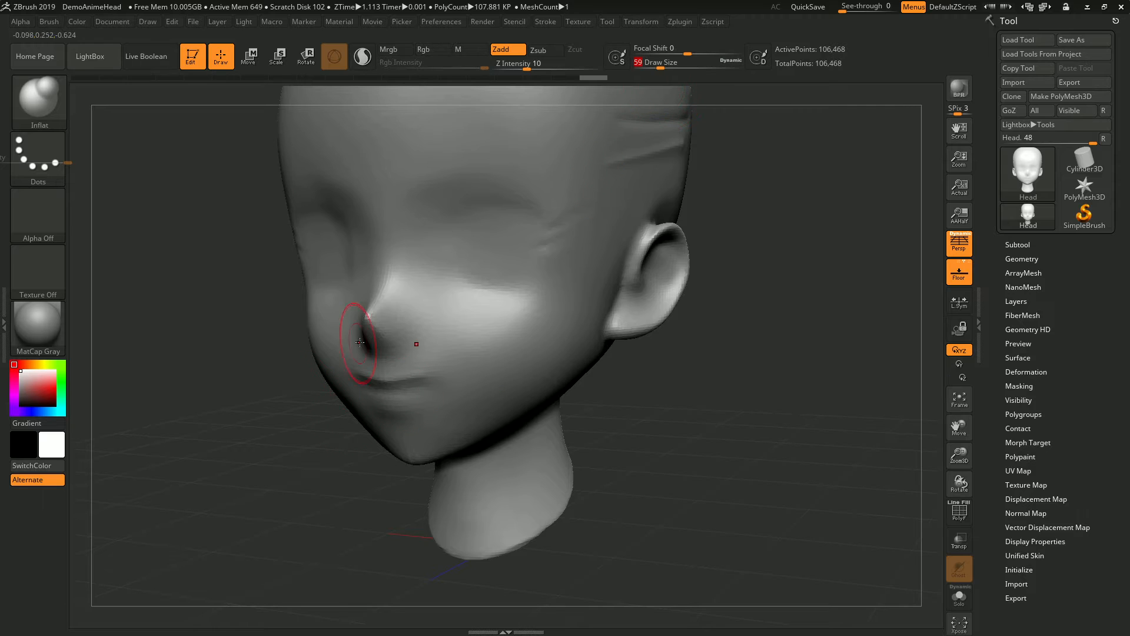
Step: Inflate the tip of the nose and try strokes on the bridge, stepping back and forward through the latest ones
{"action": "mouse_move", "coordinate": [373, 328]}
{"action": "left_mouse_down"}
{"action": "mouse_move", "coordinate": [391, 308]}
{"action": "mouse_move", "coordinate": [373, 321]}
{"action": "mouse_move", "coordinate": [386, 330]}
{"action": "mouse_move", "coordinate": [371, 335]}
{"action": "mouse_move", "coordinate": [387, 278]}
{"action": "left_mouse_up"}
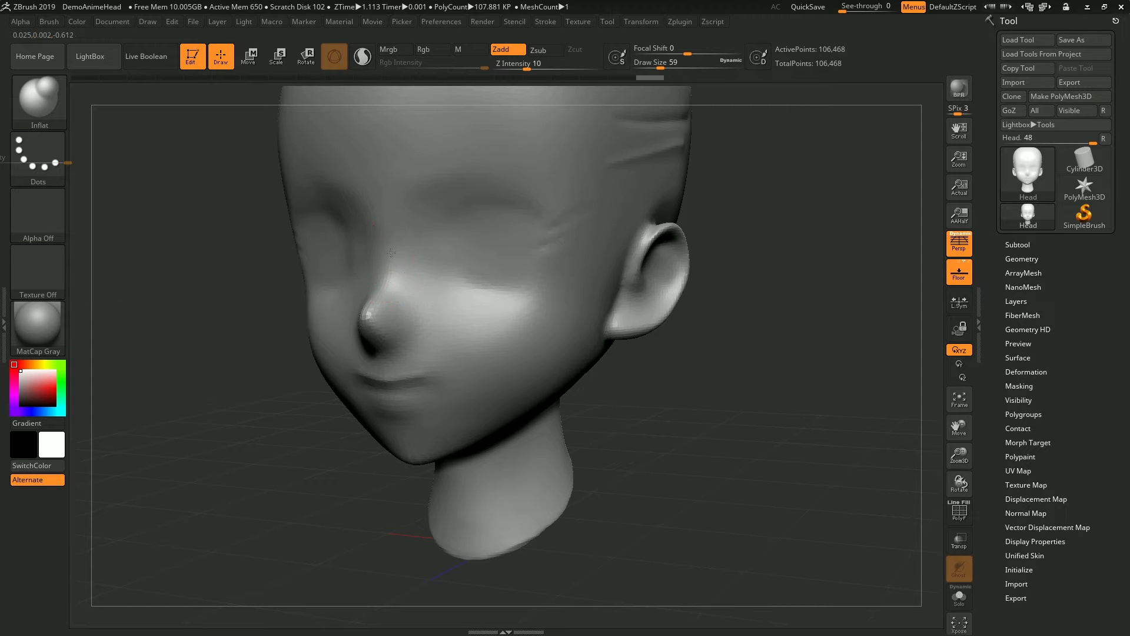
{"action": "left_click_drag", "start_coordinate": [391, 253], "coordinate": [396, 252]}
{"action": "key", "text": "ctrl+z"}
{"action": "key", "text": "ctrl+z"}
{"action": "key", "text": "ctrl+z"}
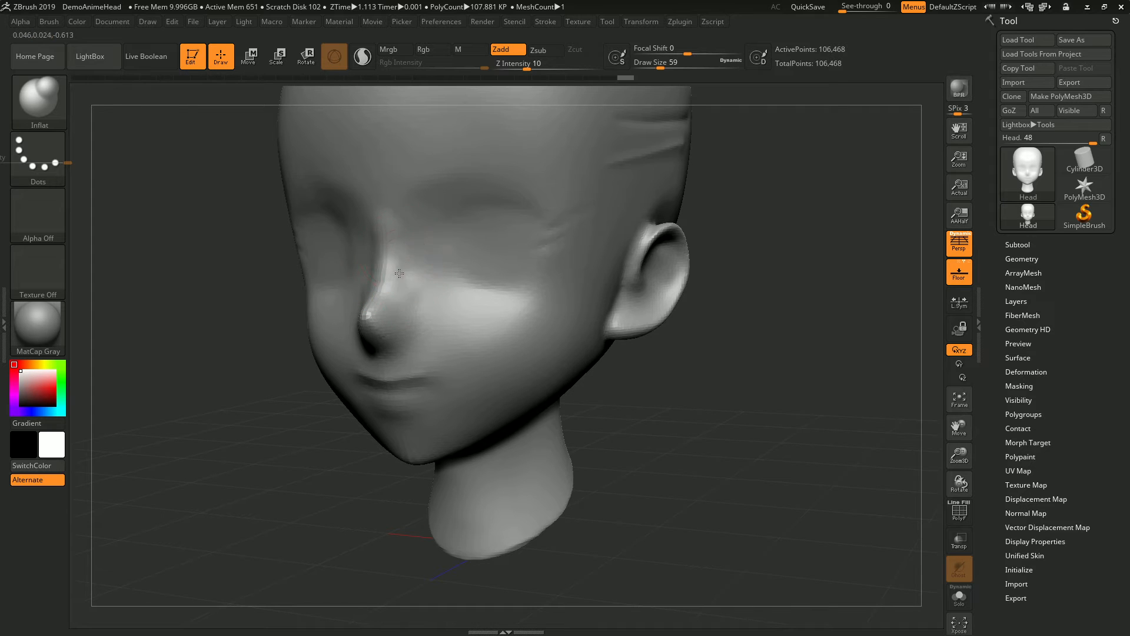
{"action": "key", "text": "ctrl+shift+z"}
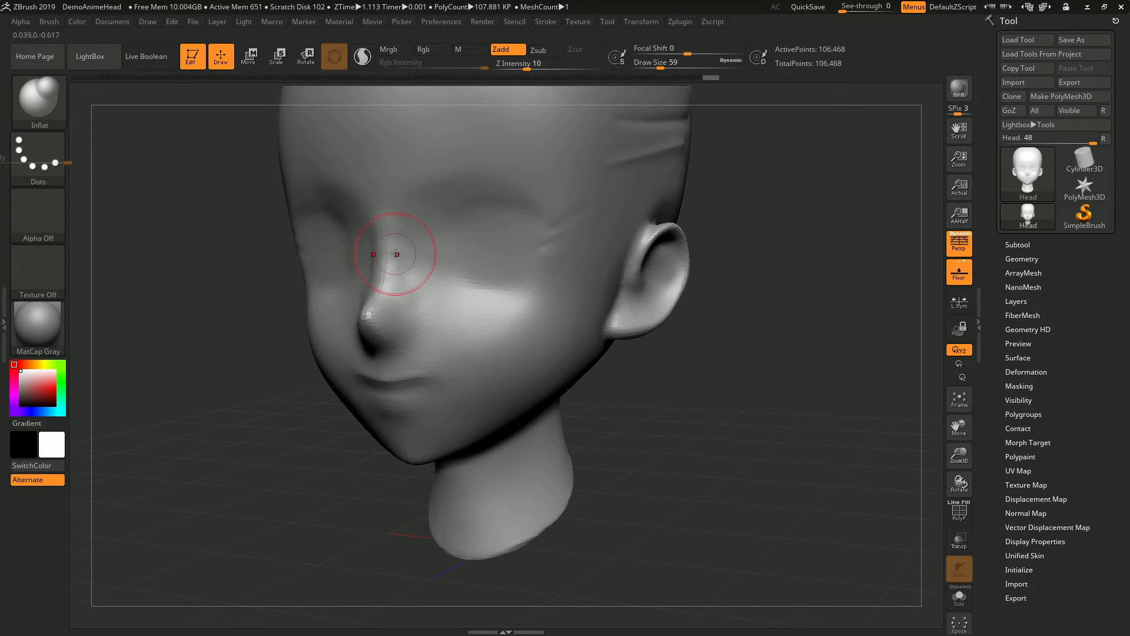
Step: Thicken the nose bridge and its sides with further Inflat strokes from several angles
{"action": "right_click_drag", "start_coordinate": [397, 253], "coordinate": [375, 287]}
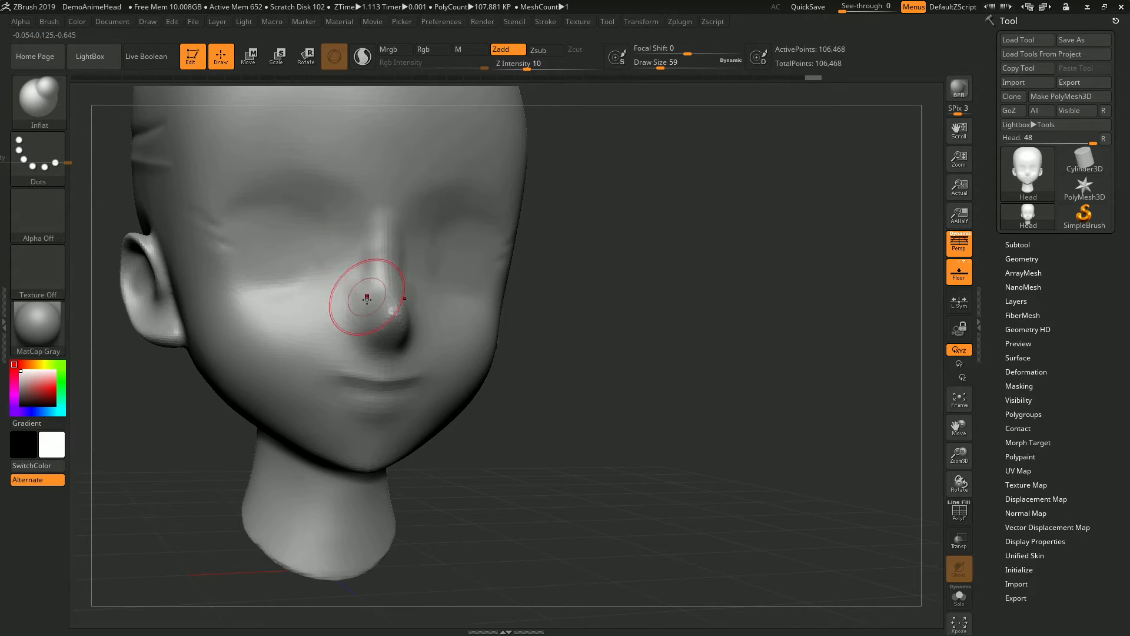
{"action": "right_click_drag", "start_coordinate": [366, 299], "coordinate": [363, 277]}
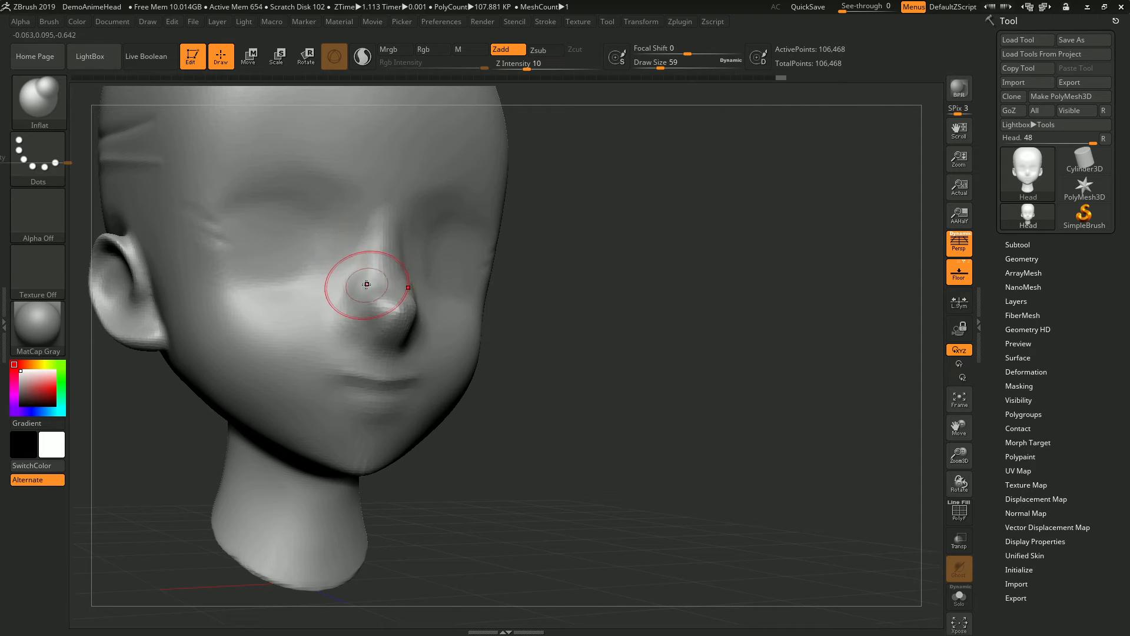
{"action": "right_click_drag", "start_coordinate": [367, 284], "coordinate": [401, 279]}
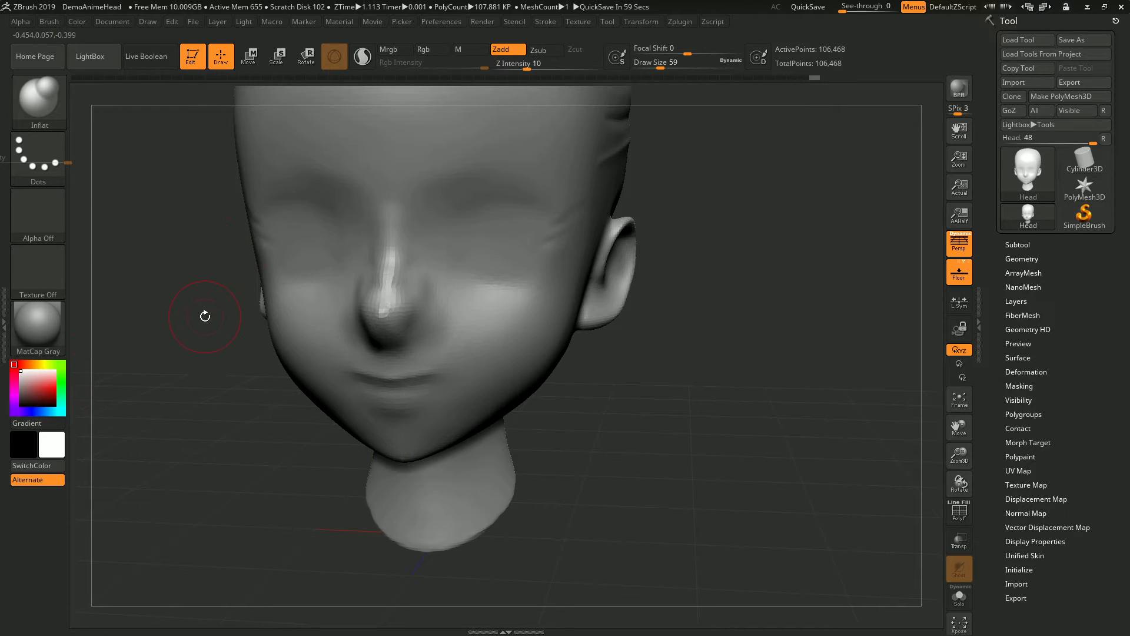
{"action": "left_click_drag", "start_coordinate": [202, 339], "coordinate": [271, 464]}
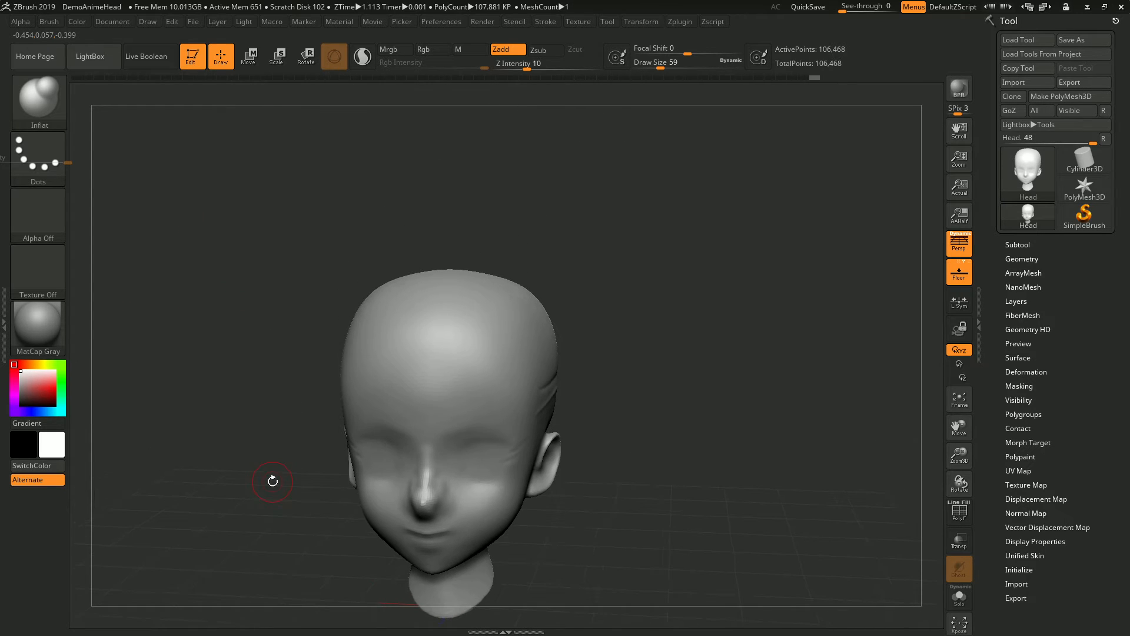
Step: Choose the SnakeHook brush
{"action": "left_click", "coordinate": [55, 101]}
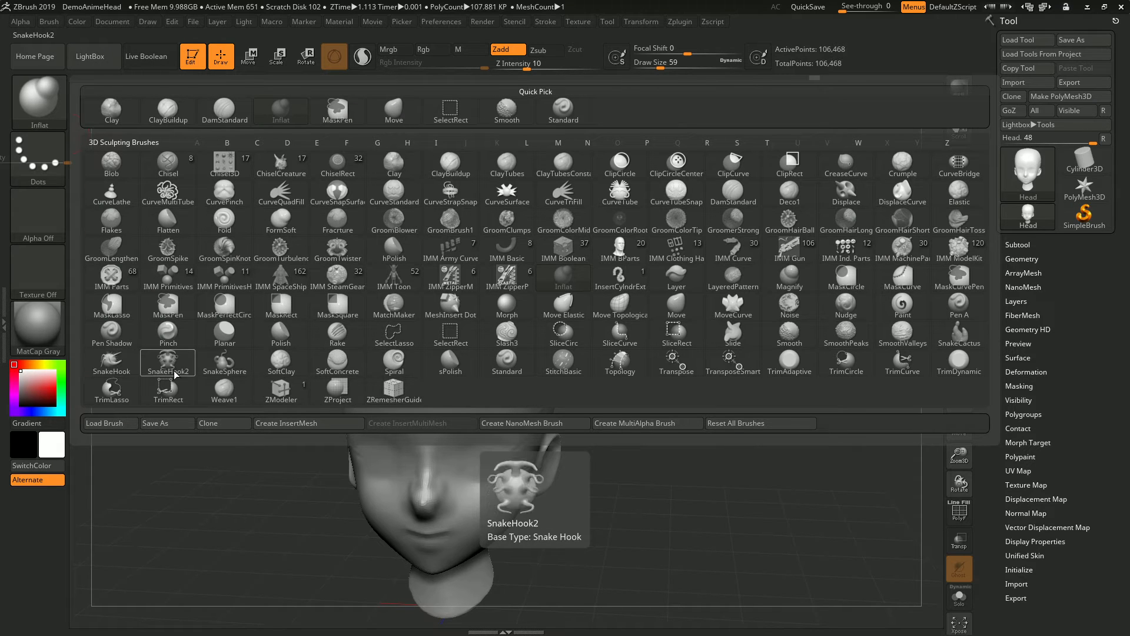
{"action": "left_click", "coordinate": [130, 366]}
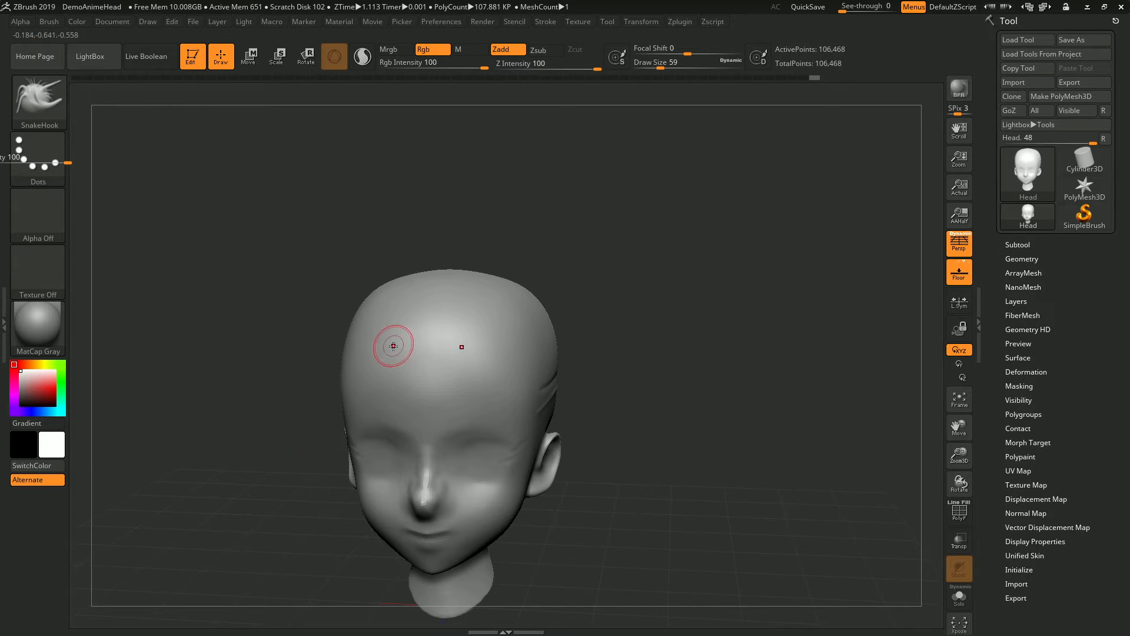
Step: Pull a pair of thin horns out of the forehead and display the polygon wireframe to examine their stretched topology
{"action": "mouse_move", "coordinate": [415, 323]}
{"action": "left_mouse_down"}
{"action": "mouse_move", "coordinate": [391, 320]}
{"action": "mouse_move", "coordinate": [351, 249]}
{"action": "mouse_move", "coordinate": [351, 209]}
{"action": "mouse_move", "coordinate": [235, 91]}
{"action": "left_mouse_up"}
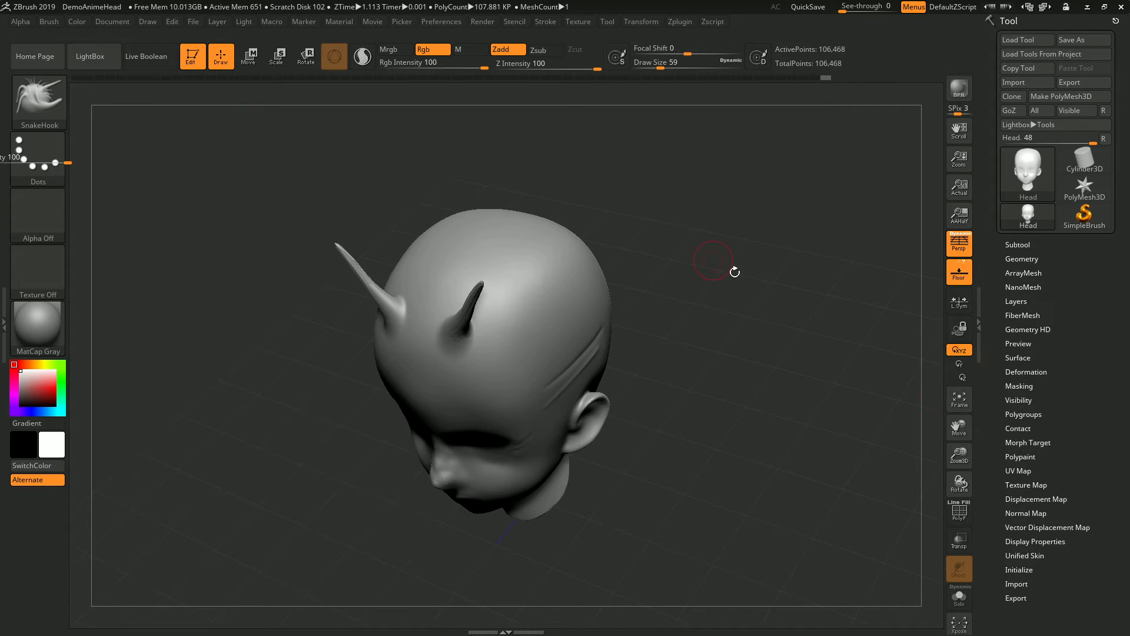
{"action": "left_click", "coordinate": [959, 511]}
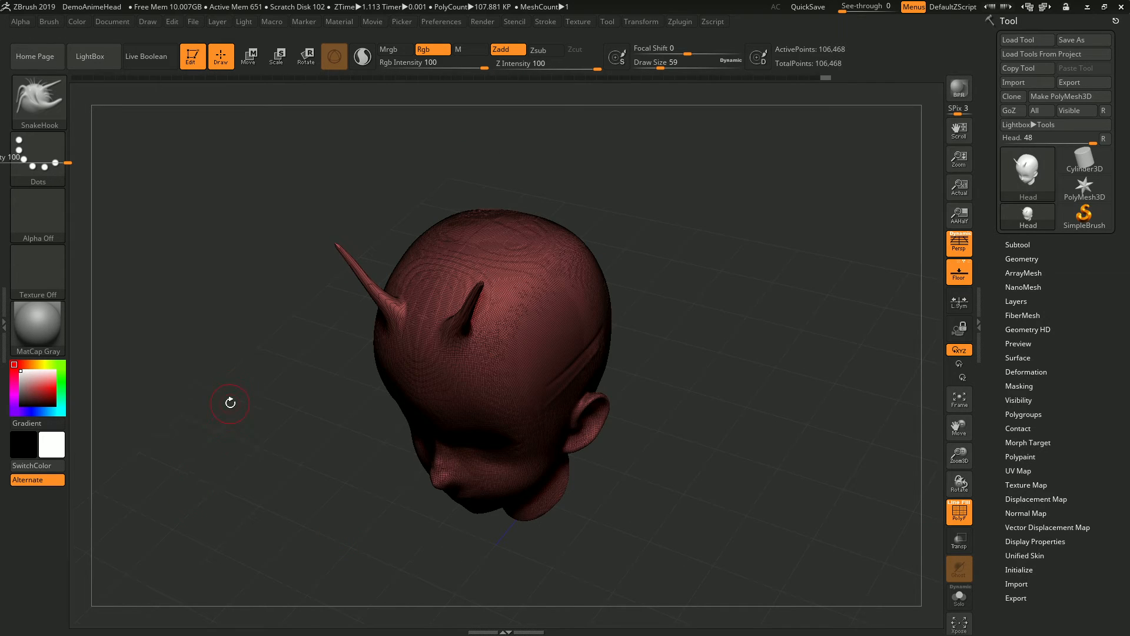
{"action": "left_click_drag", "start_coordinate": [230, 402], "coordinate": [377, 310]}
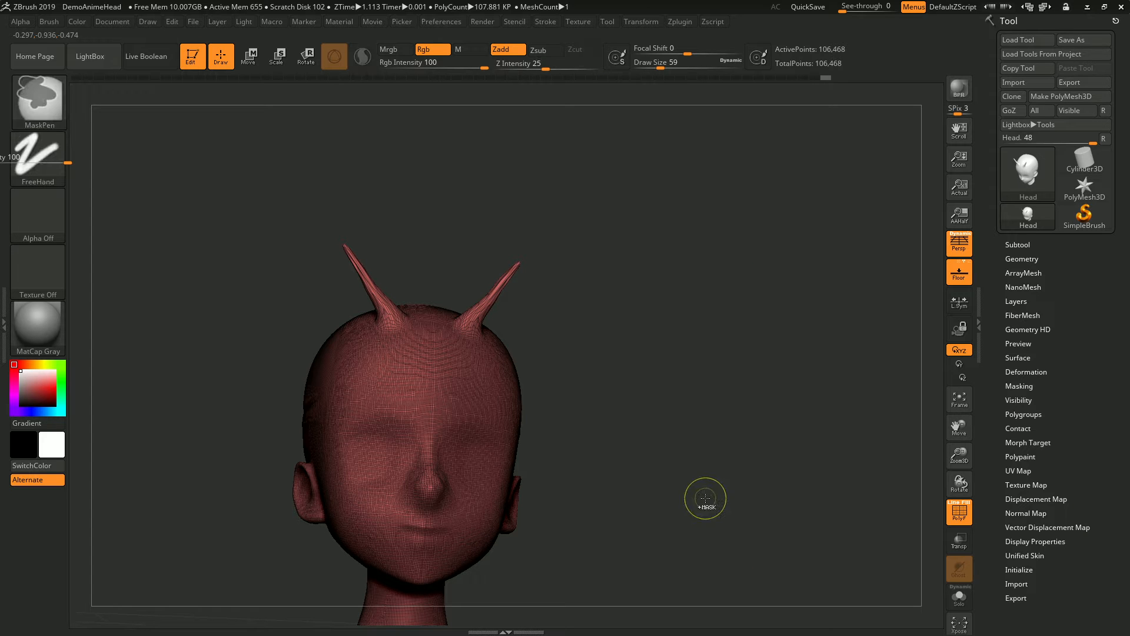
Step: Undo the thin horns and hide the polygon wireframe
{"action": "key", "text": "ctrl+z"}
{"action": "left_click_drag", "start_coordinate": [694, 364], "coordinate": [679, 431]}
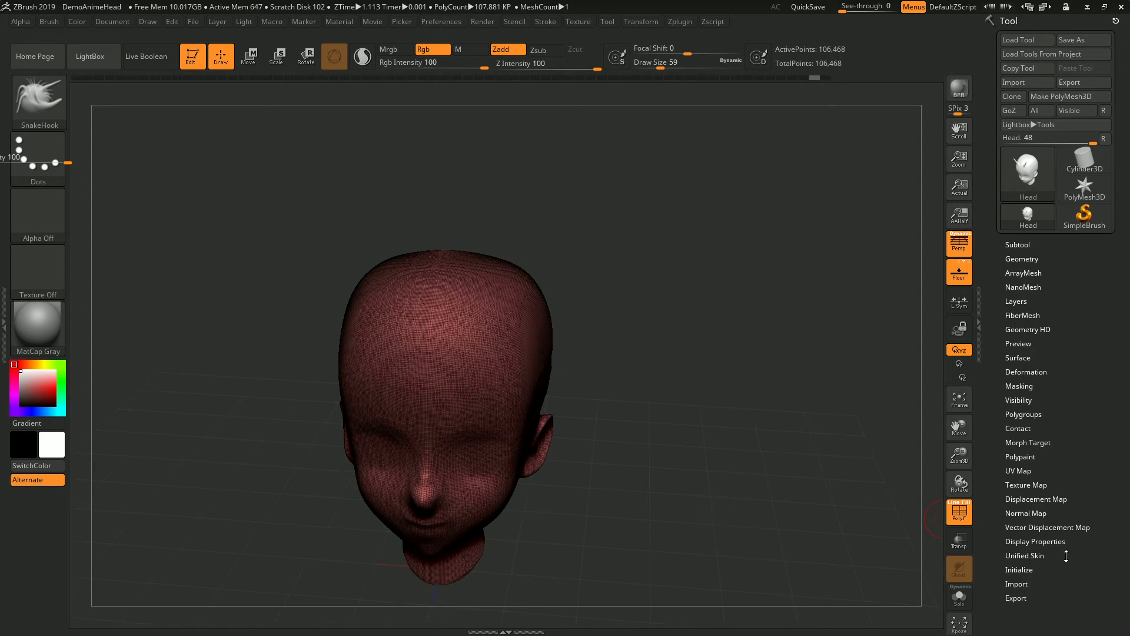
{"action": "key", "text": "shift+f"}
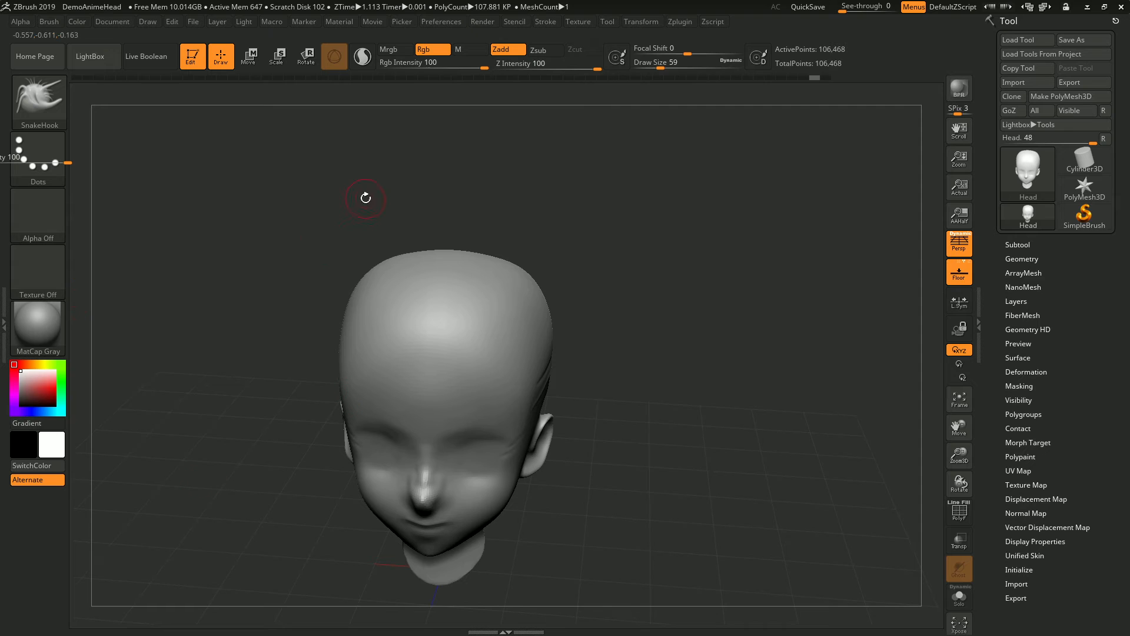
Step: Enable Sculptris Pro mode and pull a pair of thick horns out of the forehead with SnakeHook at Draw Size 163
{"action": "left_click", "coordinate": [367, 58]}
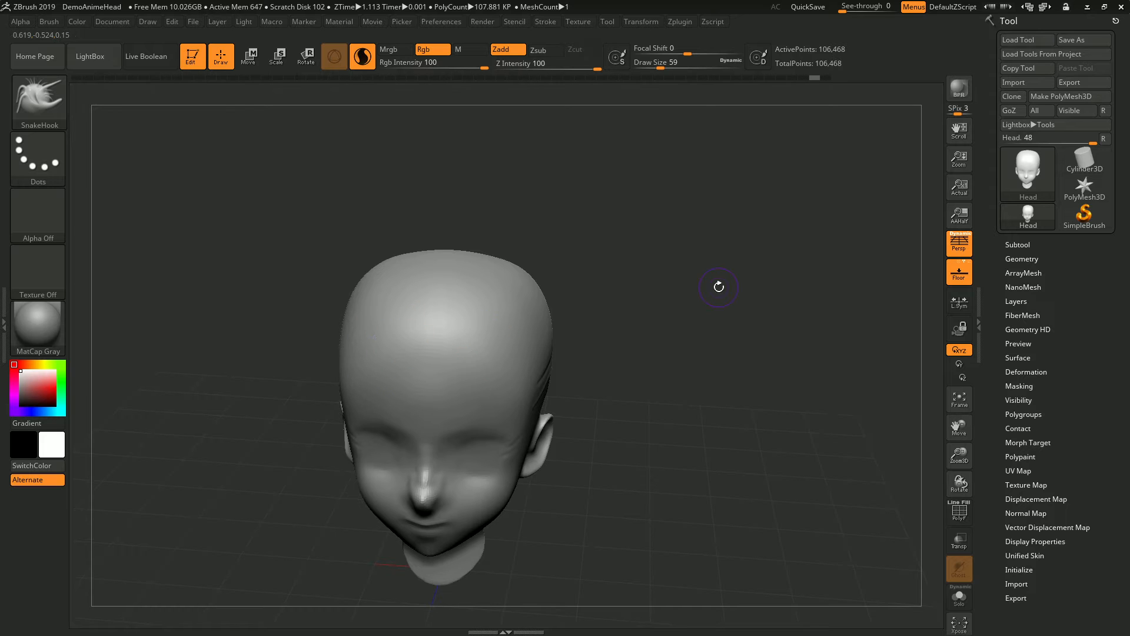
{"action": "mouse_move", "coordinate": [698, 291]}
{"action": "left_mouse_down"}
{"action": "mouse_move", "coordinate": [682, 308]}
{"action": "mouse_move", "coordinate": [703, 270]}
{"action": "left_mouse_up"}
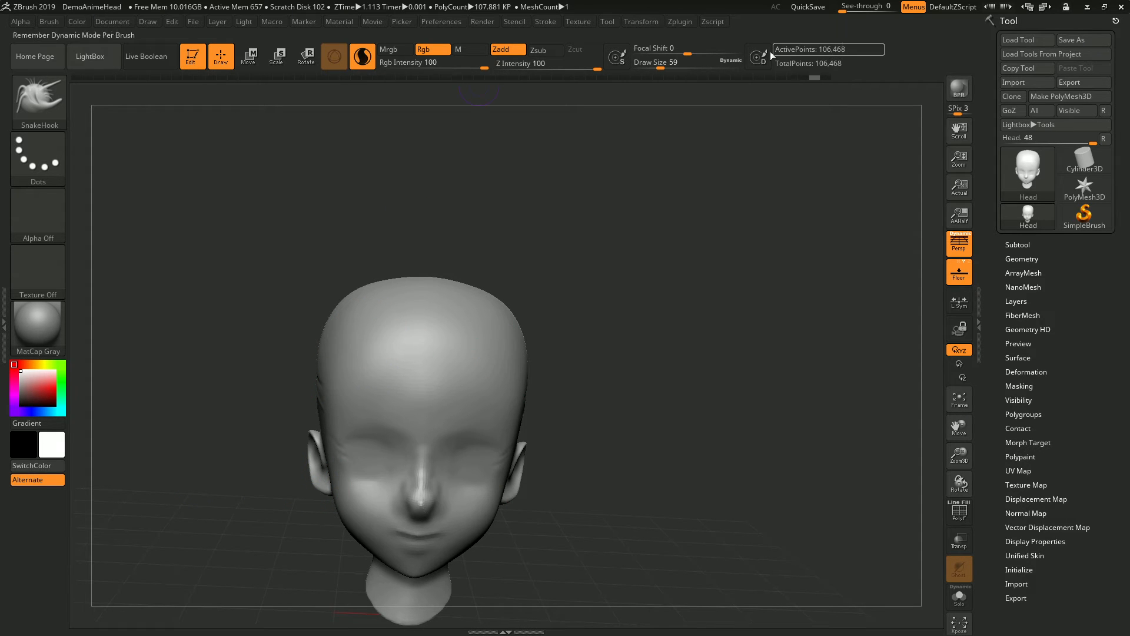
{"action": "left_click_drag", "start_coordinate": [661, 68], "coordinate": [676, 69]}
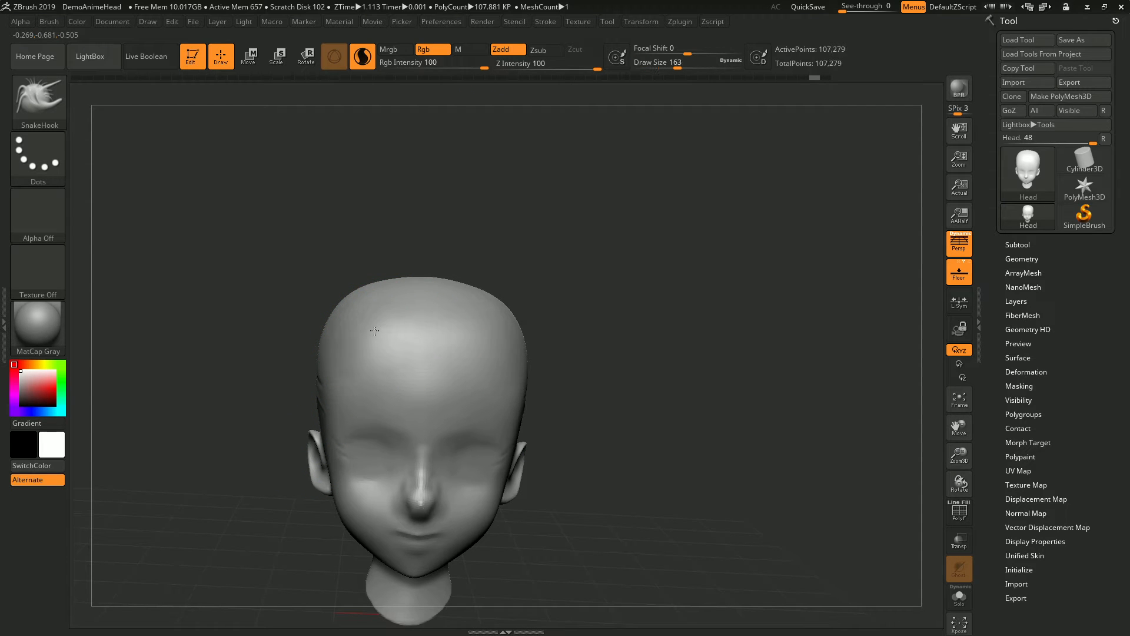
{"action": "mouse_move", "coordinate": [370, 325]}
{"action": "left_mouse_down"}
{"action": "mouse_move", "coordinate": [377, 309]}
{"action": "mouse_move", "coordinate": [353, 245]}
{"action": "mouse_move", "coordinate": [318, 225]}
{"action": "mouse_move", "coordinate": [369, 235]}
{"action": "left_mouse_up"}
{"action": "mouse_move", "coordinate": [375, 295]}
{"action": "left_mouse_down"}
{"action": "mouse_move", "coordinate": [388, 274]}
{"action": "mouse_move", "coordinate": [328, 283]}
{"action": "mouse_move", "coordinate": [318, 254]}
{"action": "mouse_move", "coordinate": [303, 252]}
{"action": "left_mouse_up"}
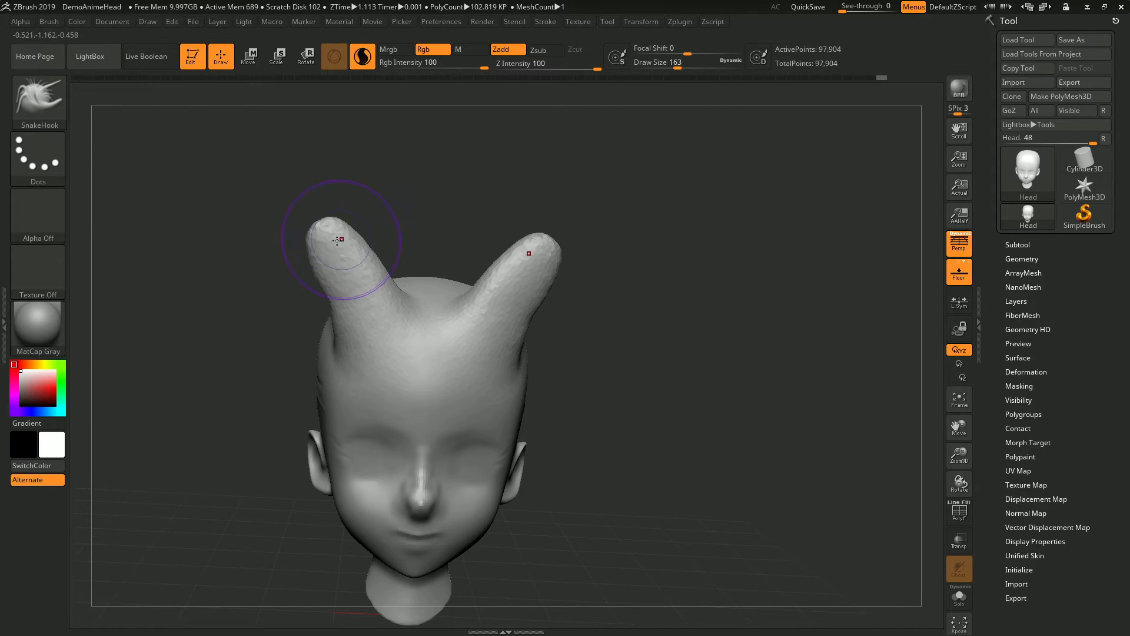
Step: Examine the mesh density of the thick horns from the side with the polygon wireframe, leaving it hidden again
{"action": "left_click_drag", "start_coordinate": [453, 204], "coordinate": [386, 214]}
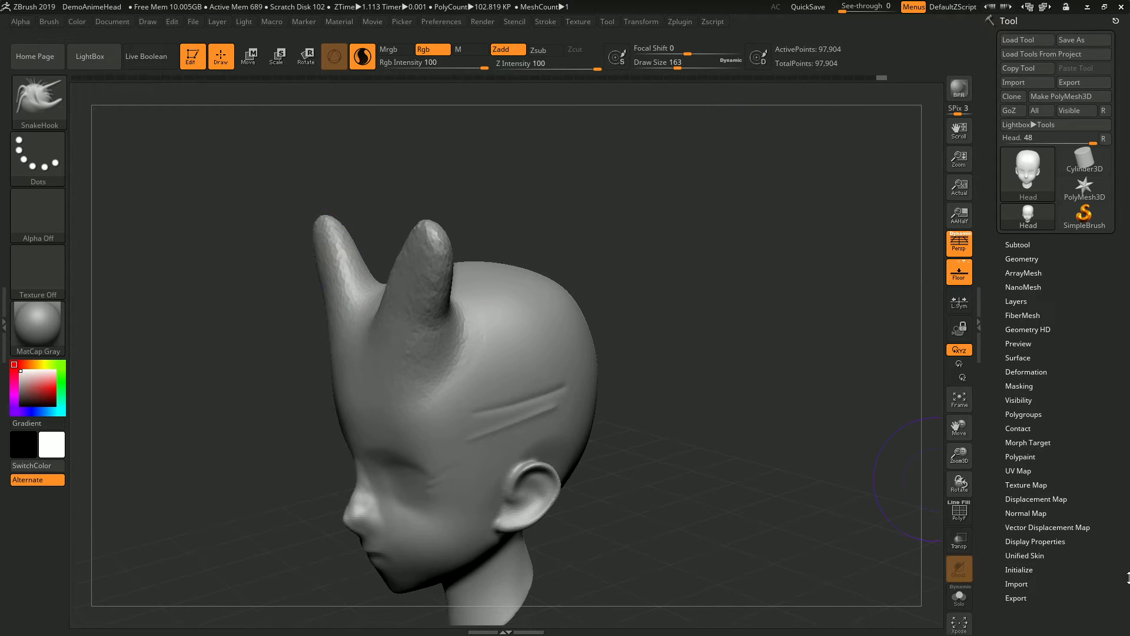
{"action": "left_click", "coordinate": [959, 511]}
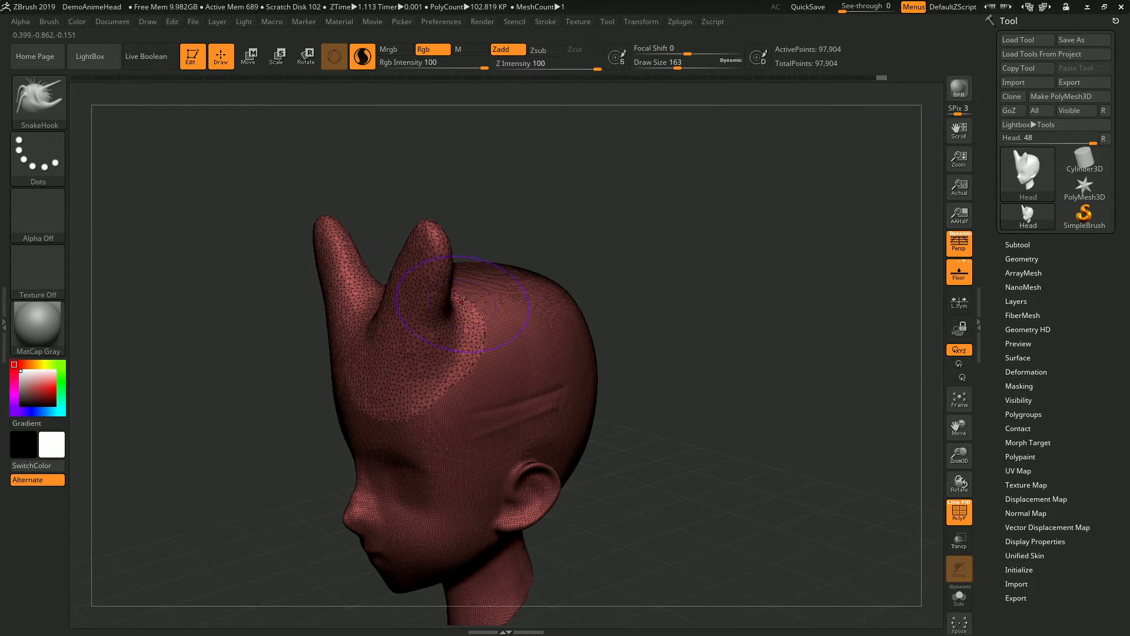
{"action": "left_click", "coordinate": [959, 511]}
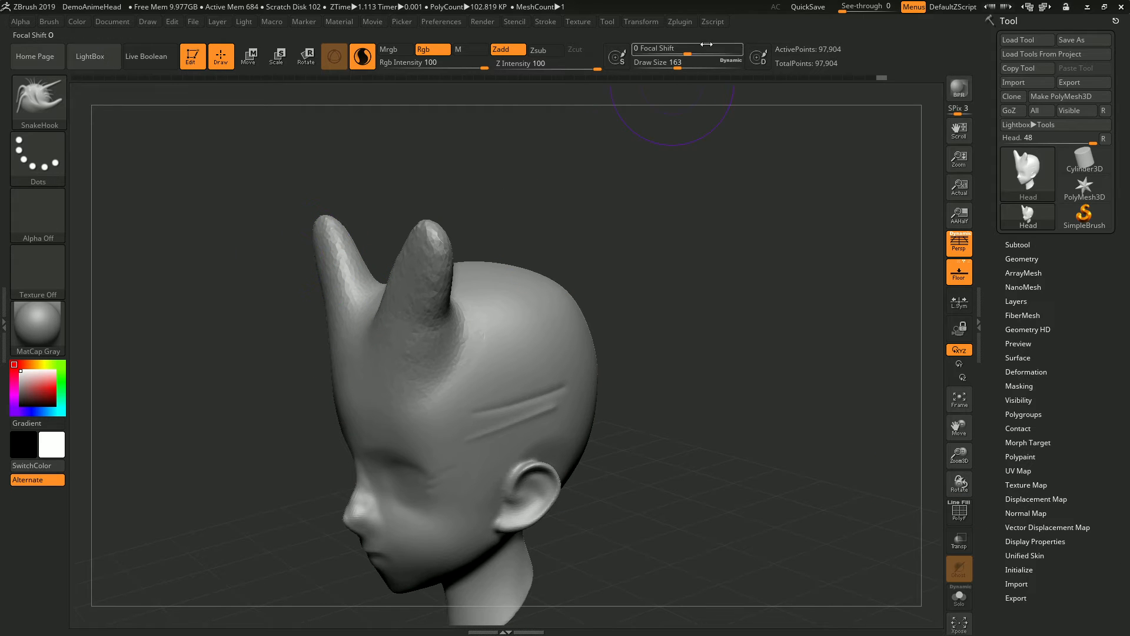
Step: Set the Draw Size to 112 and pull a pair of slimmer horns out of the back of the head
{"action": "left_click_drag", "start_coordinate": [676, 67], "coordinate": [670, 68]}
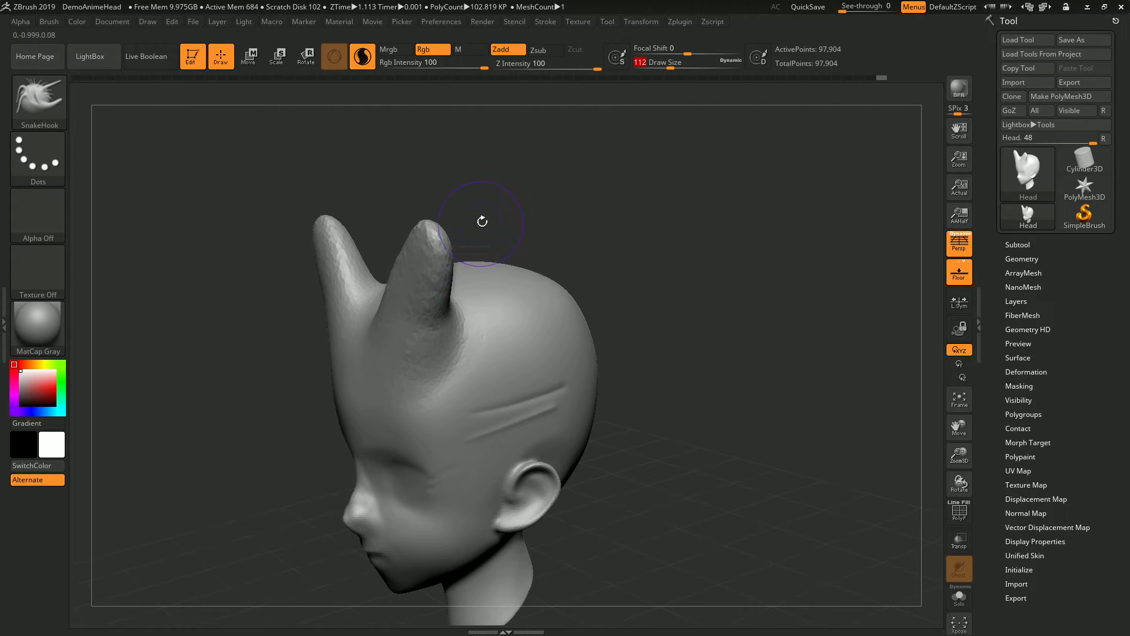
{"action": "left_click_drag", "start_coordinate": [479, 222], "coordinate": [435, 231]}
{"action": "mouse_move", "coordinate": [255, 313]}
{"action": "left_mouse_down"}
{"action": "mouse_move", "coordinate": [288, 298]}
{"action": "mouse_move", "coordinate": [251, 262]}
{"action": "mouse_move", "coordinate": [286, 321]}
{"action": "mouse_move", "coordinate": [270, 289]}
{"action": "left_mouse_up"}
{"action": "mouse_move", "coordinate": [182, 298]}
{"action": "left_mouse_down"}
{"action": "mouse_move", "coordinate": [238, 265]}
{"action": "mouse_move", "coordinate": [232, 434]}
{"action": "left_mouse_up"}
{"action": "mouse_move", "coordinate": [412, 447]}
{"action": "left_mouse_down"}
{"action": "mouse_move", "coordinate": [436, 365]}
{"action": "mouse_move", "coordinate": [424, 298]}
{"action": "left_mouse_up"}
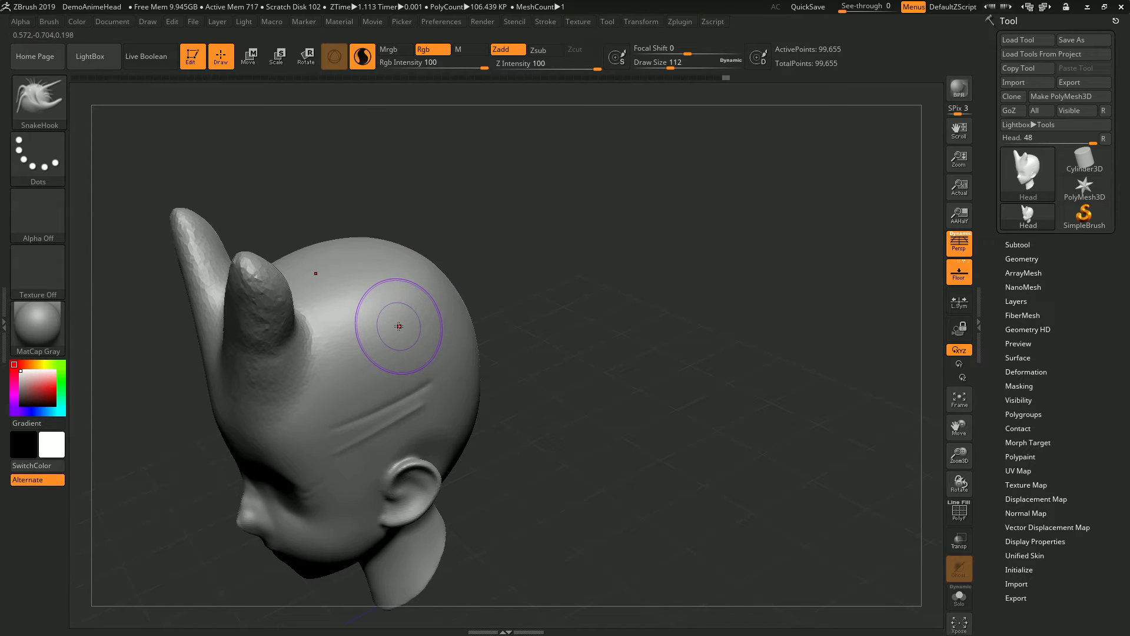
{"action": "mouse_move", "coordinate": [392, 320]}
{"action": "left_mouse_down"}
{"action": "mouse_move", "coordinate": [421, 330]}
{"action": "mouse_move", "coordinate": [541, 265]}
{"action": "left_mouse_up"}
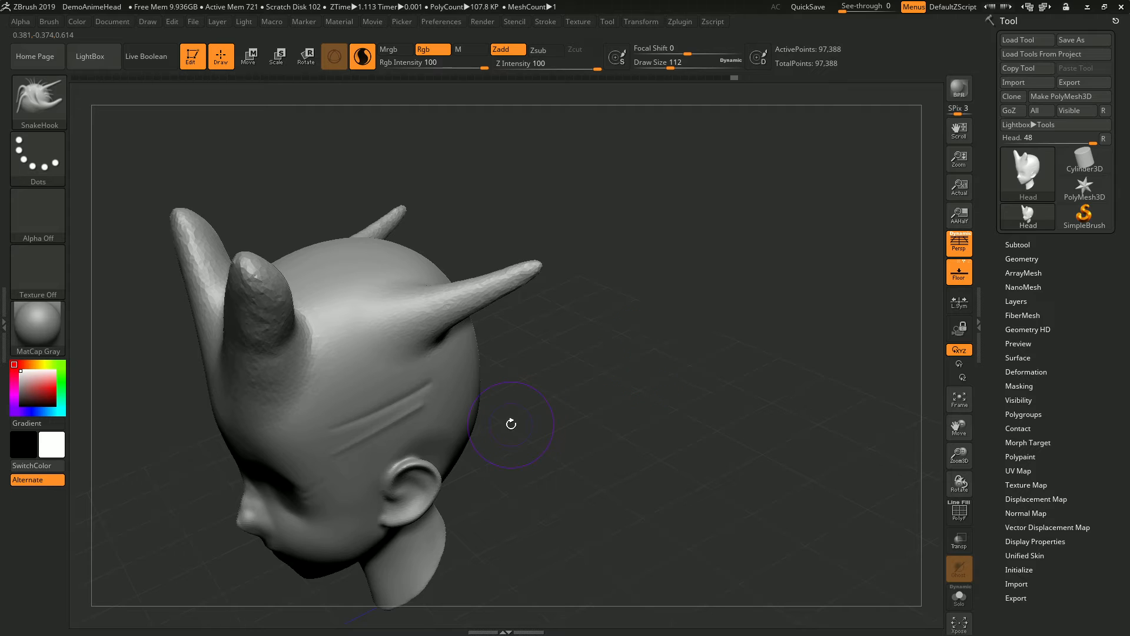
{"action": "key", "text": "ctrl+z"}
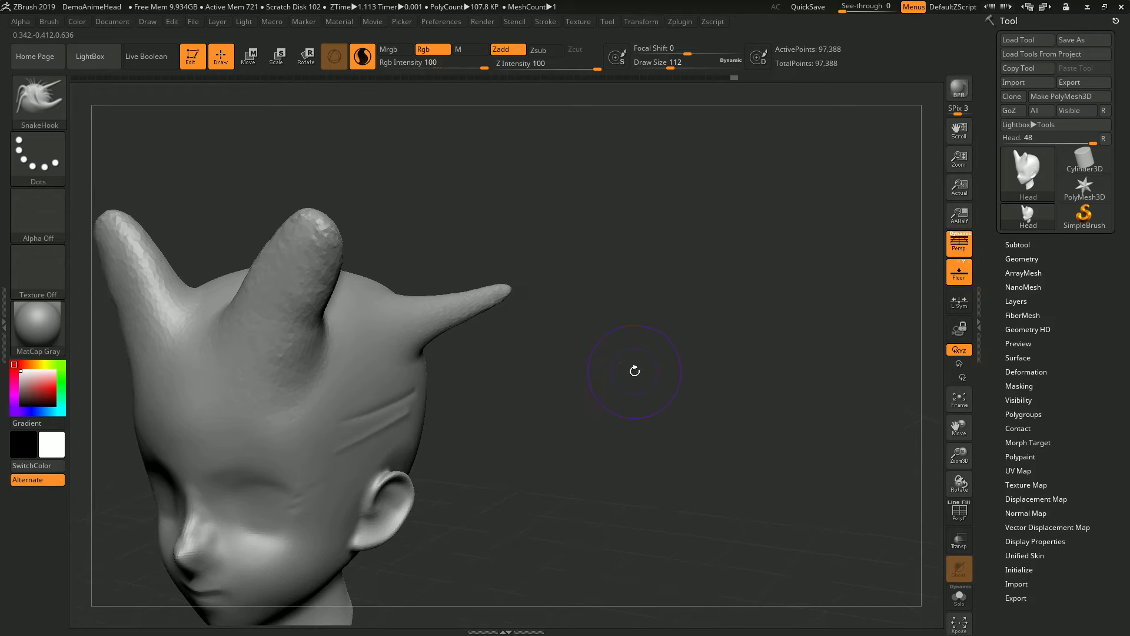
Step: Undo the slimmer horns pulled out of the back of the head
{"action": "key", "text": "ctrl"}
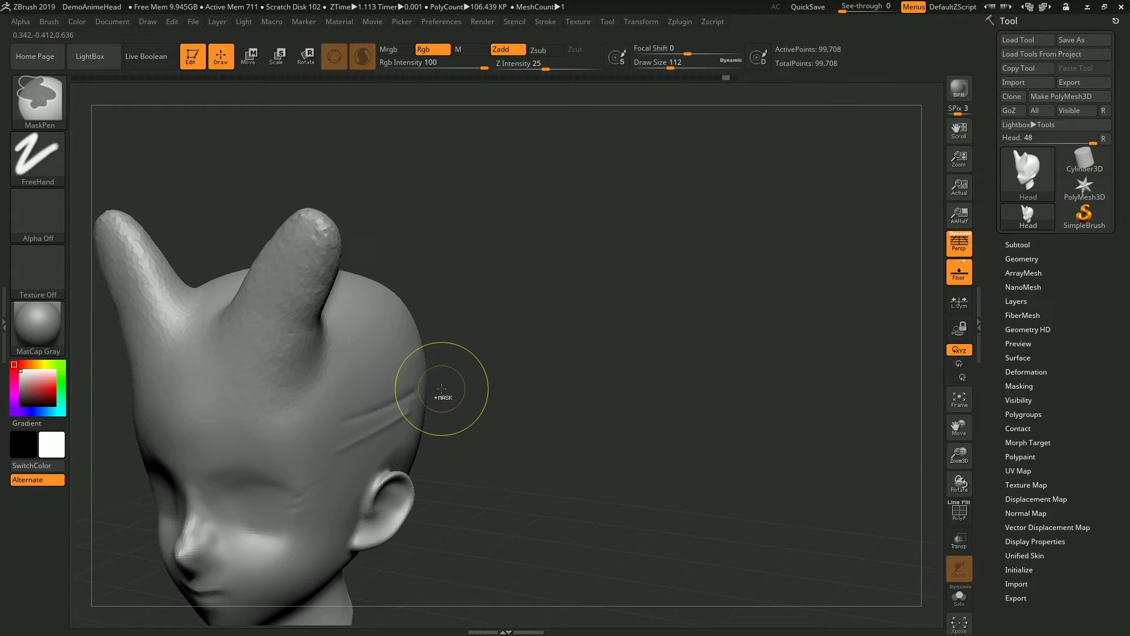
{"action": "key", "text": "ctrl+z"}
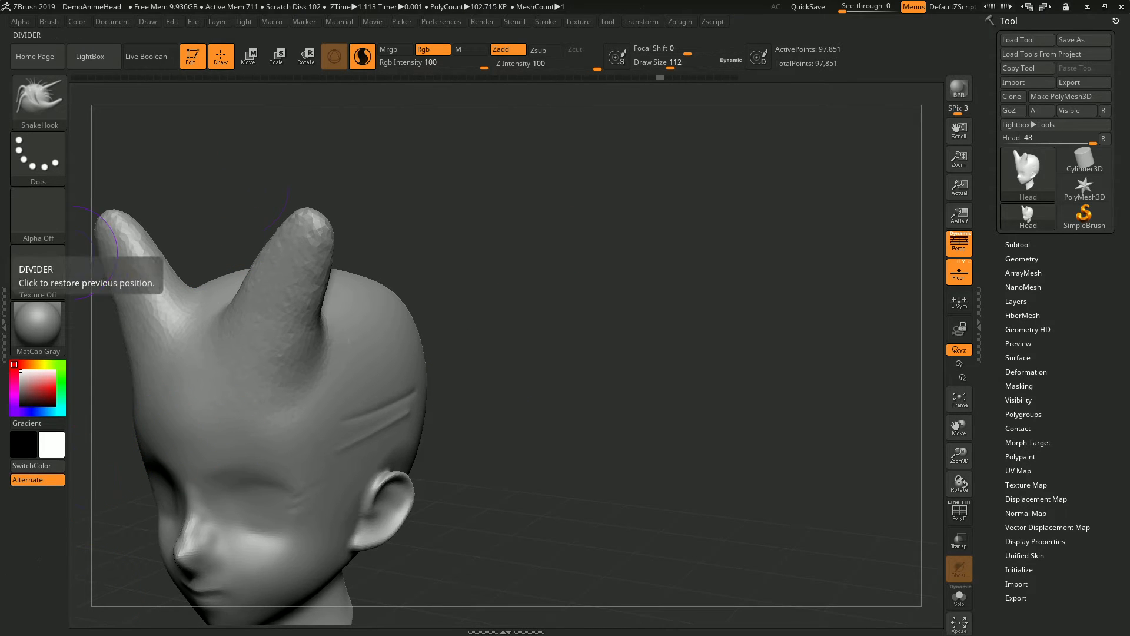
Step: Insert the Base Nose mesh from the IMM Toon brush over the head's nose, undoing the off-centre first placement
{"action": "left_click", "coordinate": [37, 97]}
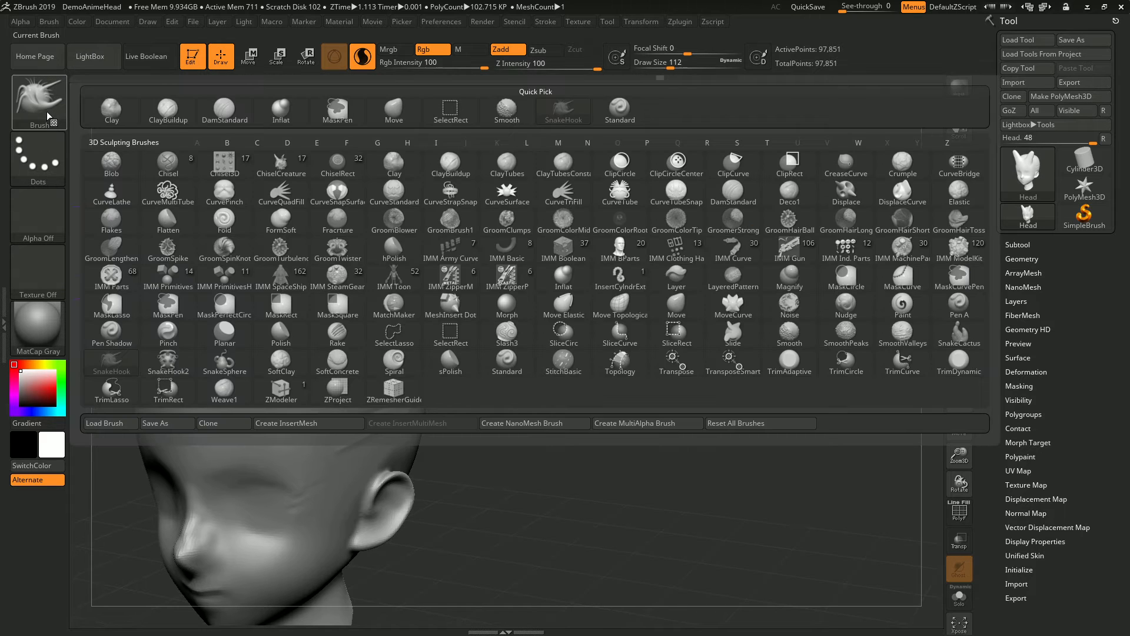
{"action": "left_click", "coordinate": [38, 97]}
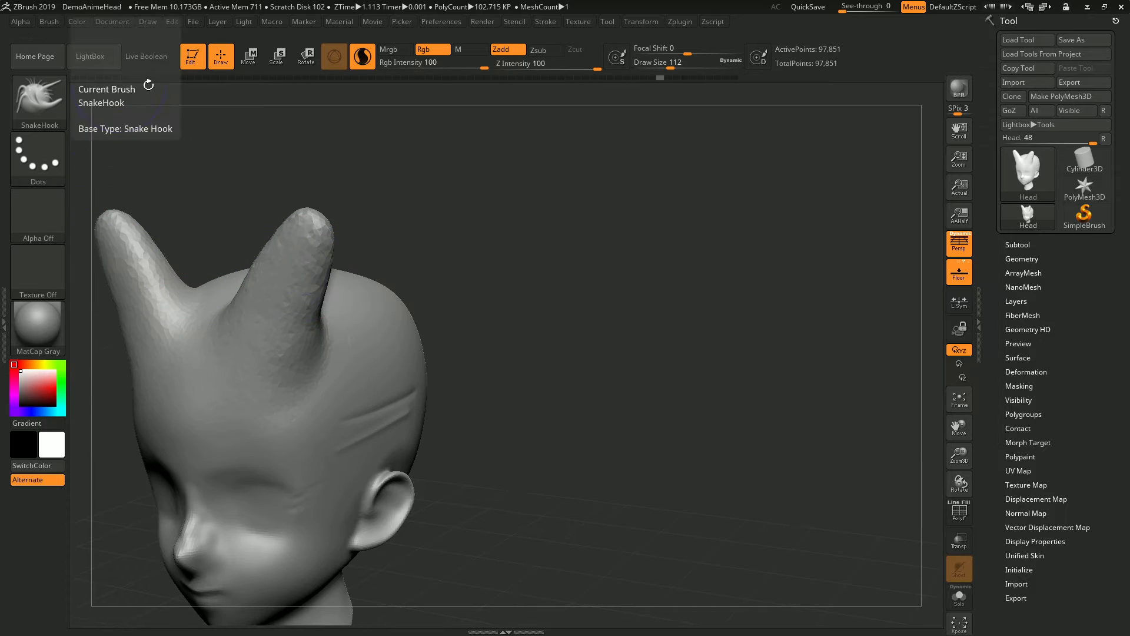
{"action": "left_click", "coordinate": [39, 99]}
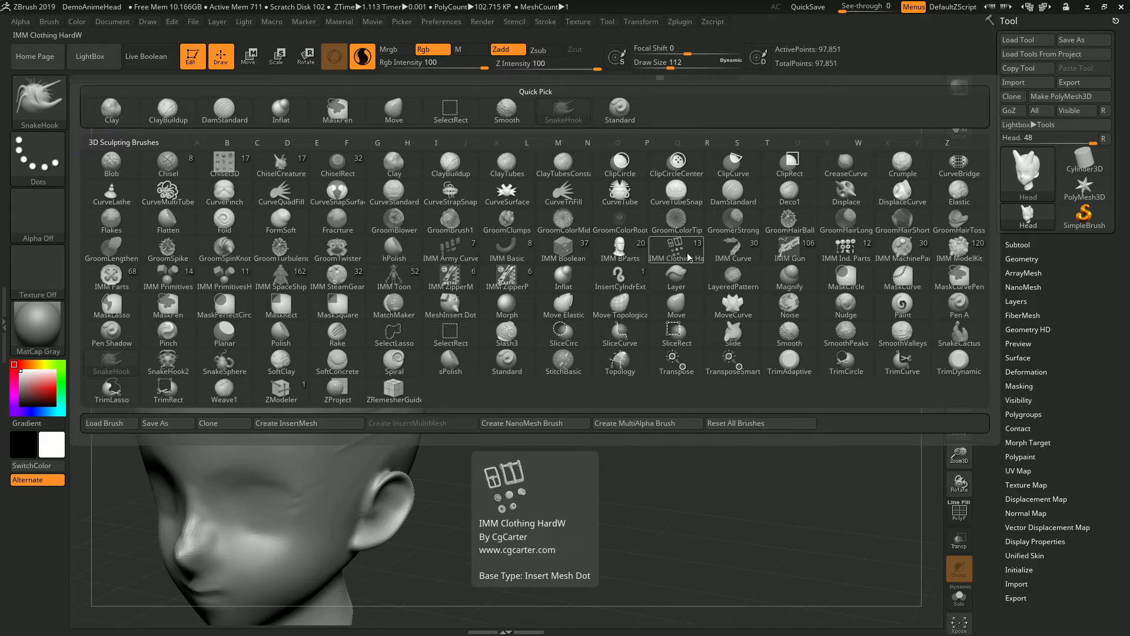
{"action": "left_click", "coordinate": [396, 278]}
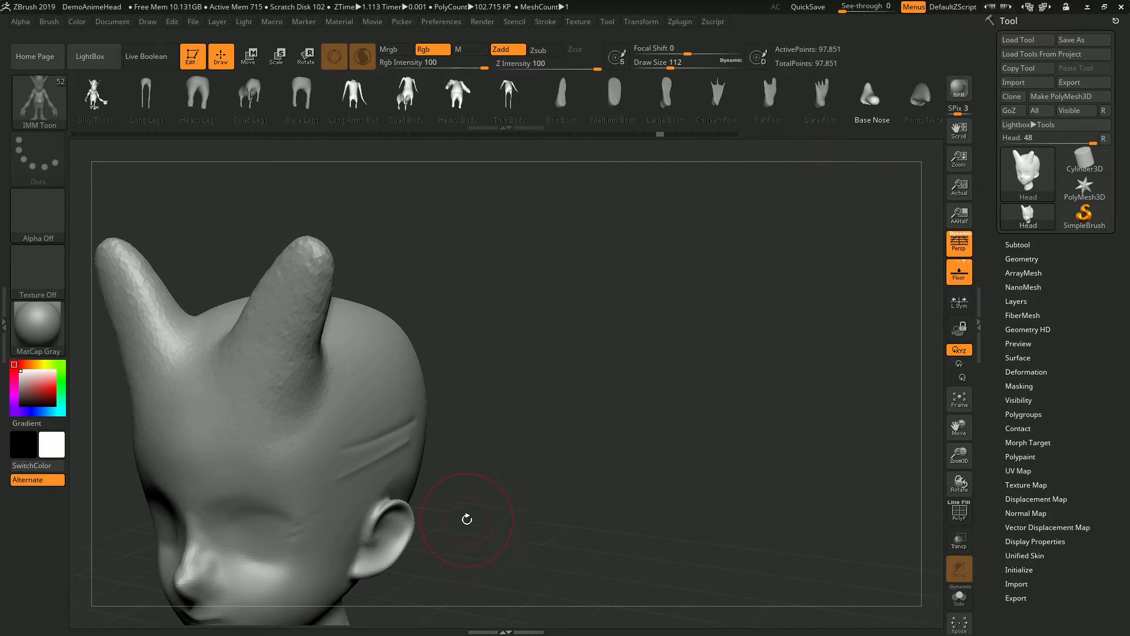
{"action": "left_click_drag", "start_coordinate": [534, 441], "coordinate": [671, 298]}
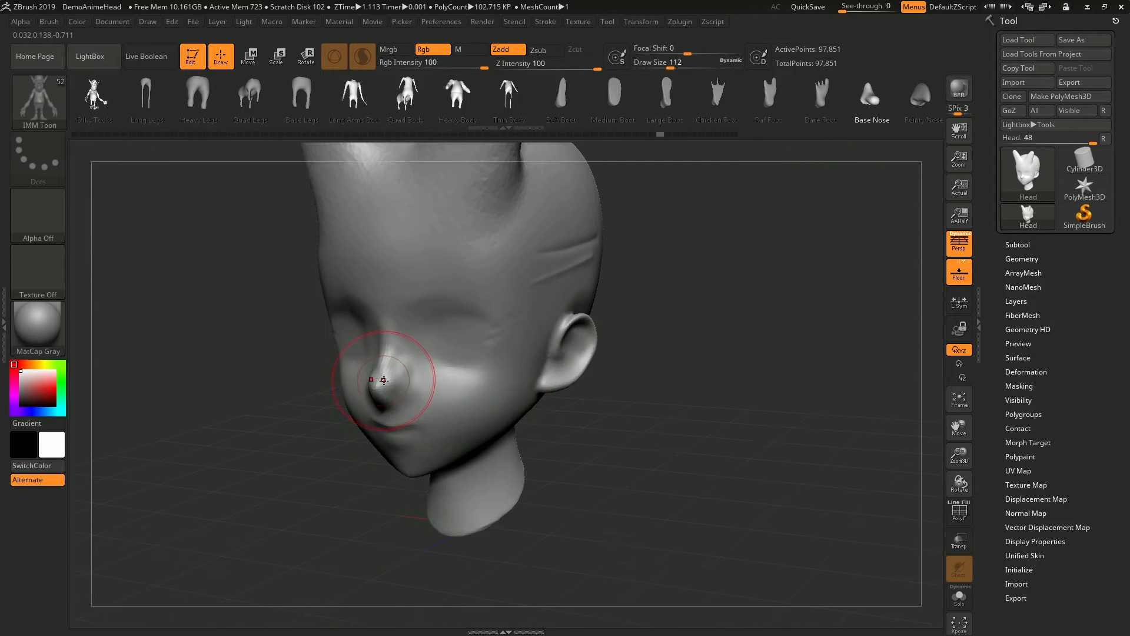
{"action": "left_click_drag", "start_coordinate": [375, 379], "coordinate": [377, 386]}
{"action": "key", "text": "ctrl+z"}
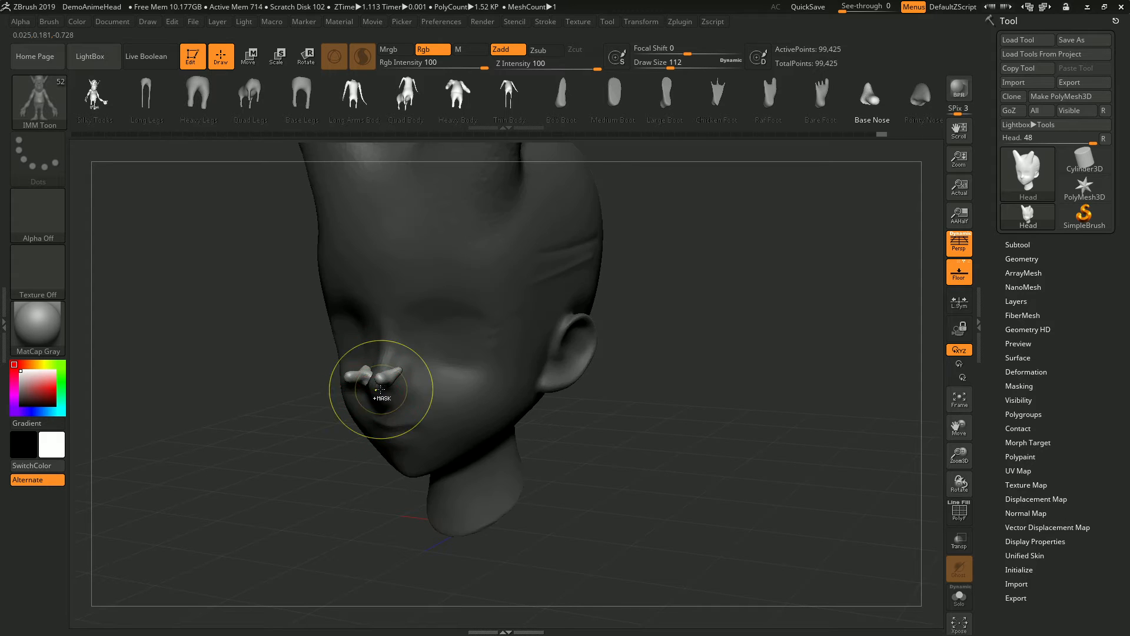
{"action": "left_click_drag", "start_coordinate": [383, 378], "coordinate": [360, 394]}
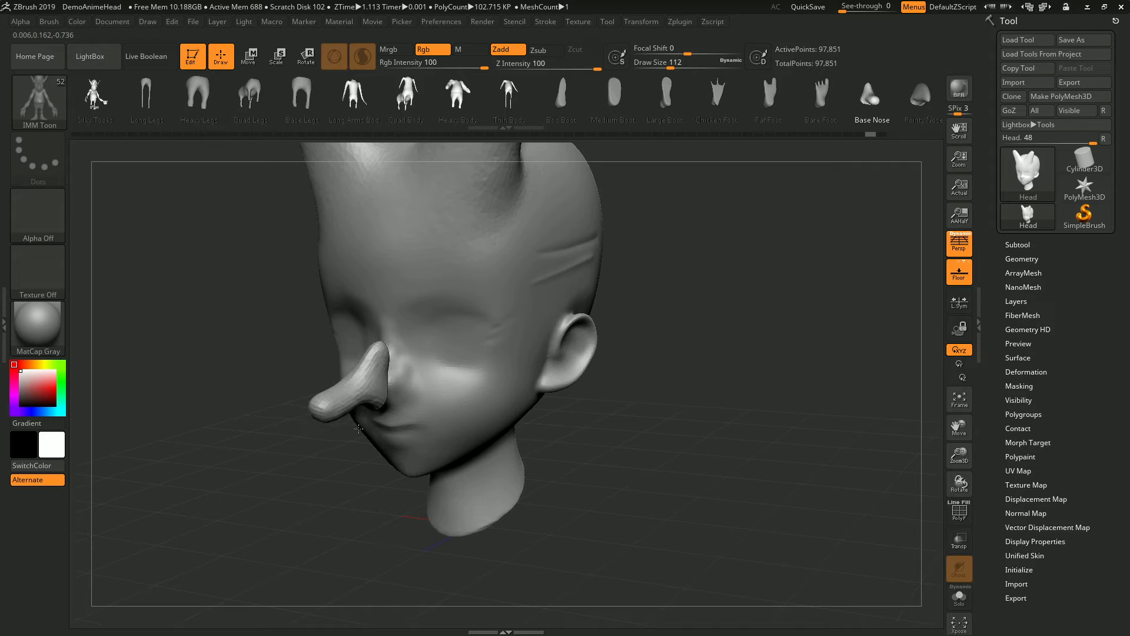
Step: Move the inserted nose back against the face with the gizmo and check its fit from the side and front
{"action": "left_click_drag", "start_coordinate": [357, 441], "coordinate": [783, 427]}
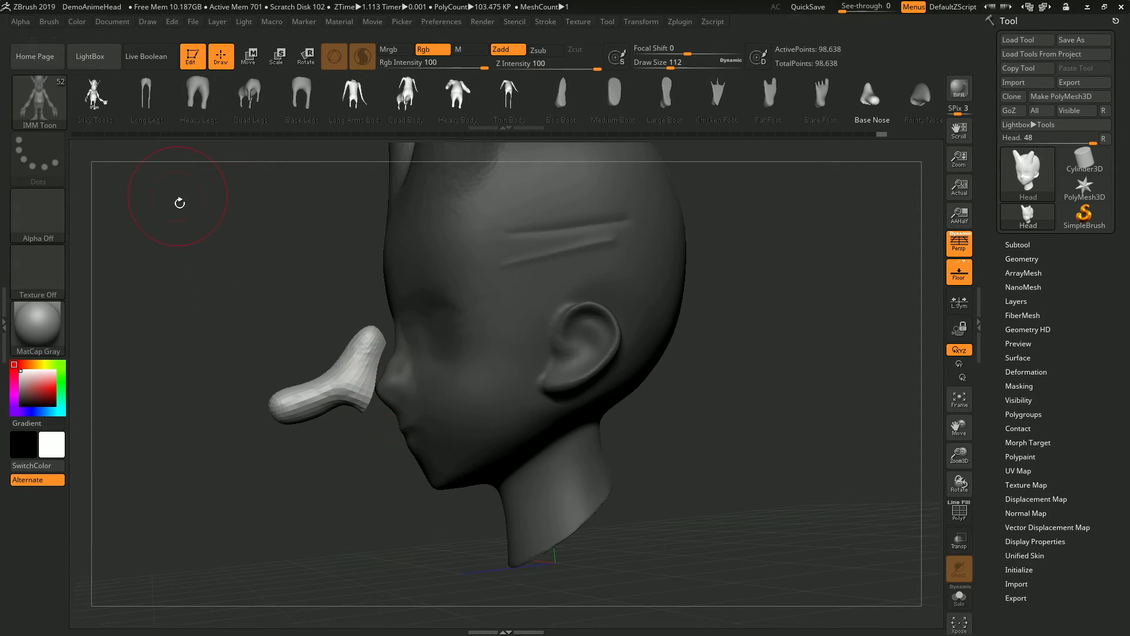
{"action": "left_click", "coordinate": [255, 64]}
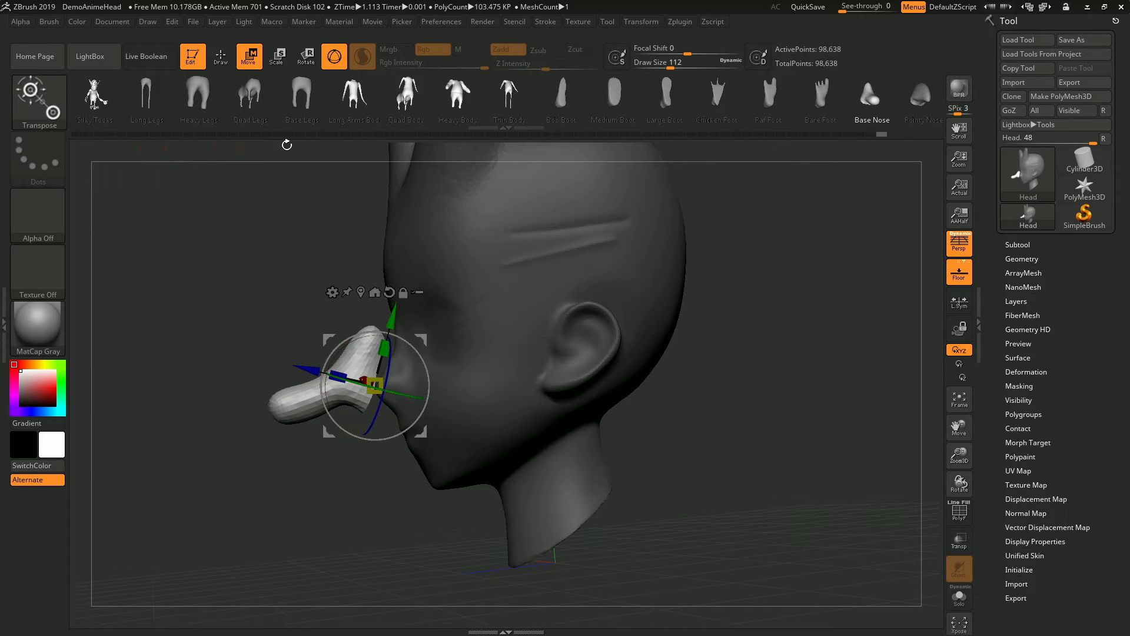
{"action": "left_click_drag", "start_coordinate": [333, 344], "coordinate": [452, 364]}
{"action": "left_click_drag", "start_coordinate": [594, 361], "coordinate": [736, 362]}
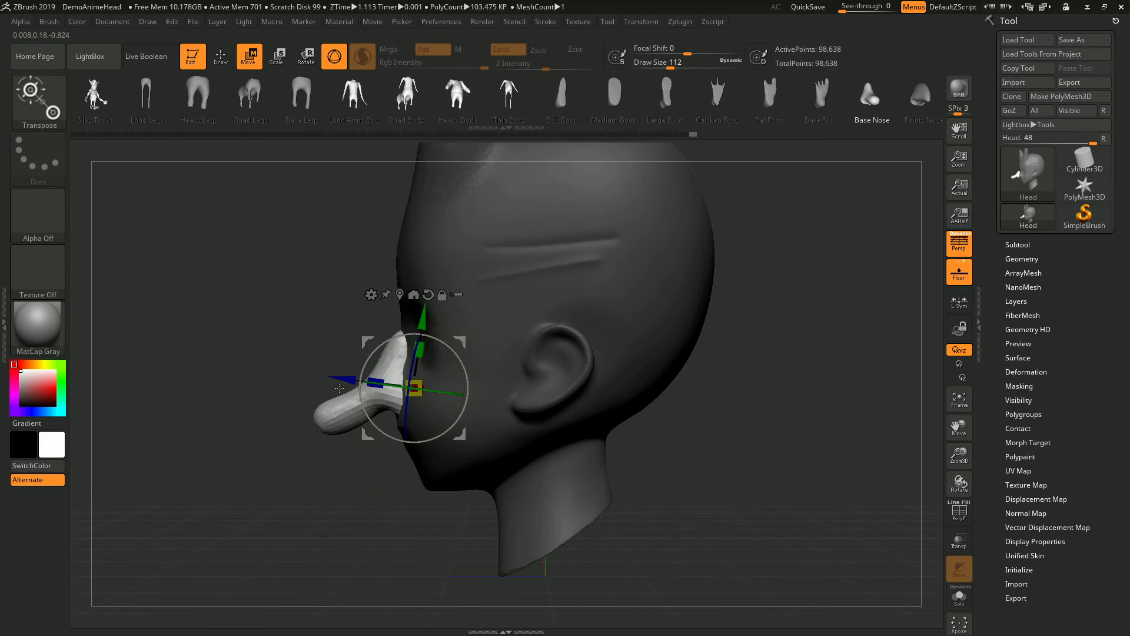
{"action": "left_click_drag", "start_coordinate": [348, 379], "coordinate": [347, 380]}
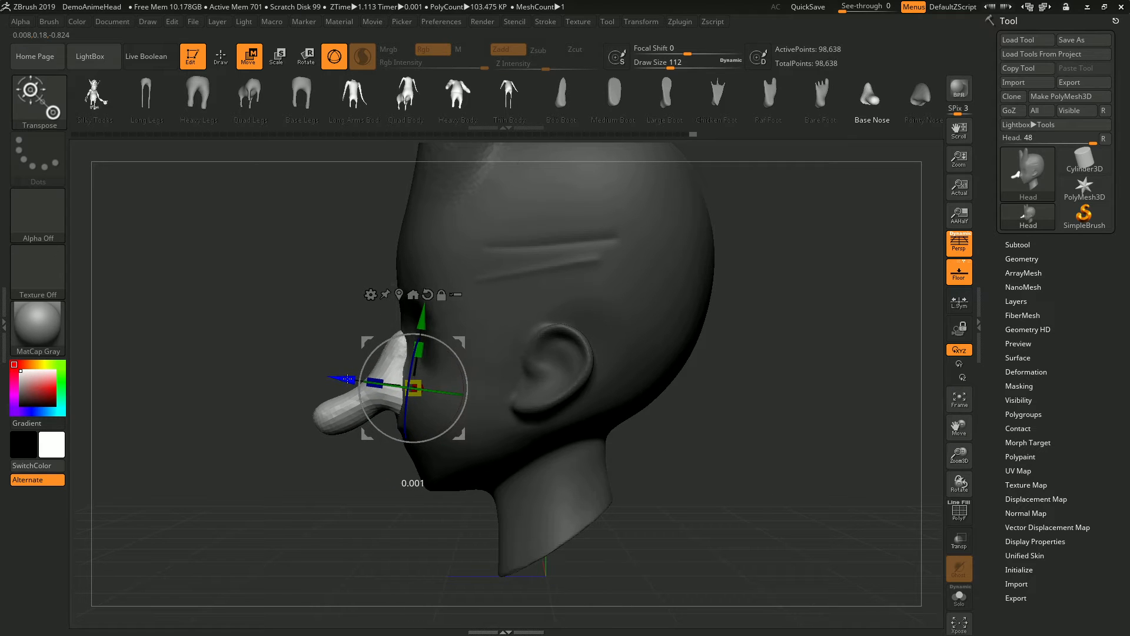
{"action": "left_click_drag", "start_coordinate": [215, 348], "coordinate": [172, 218]}
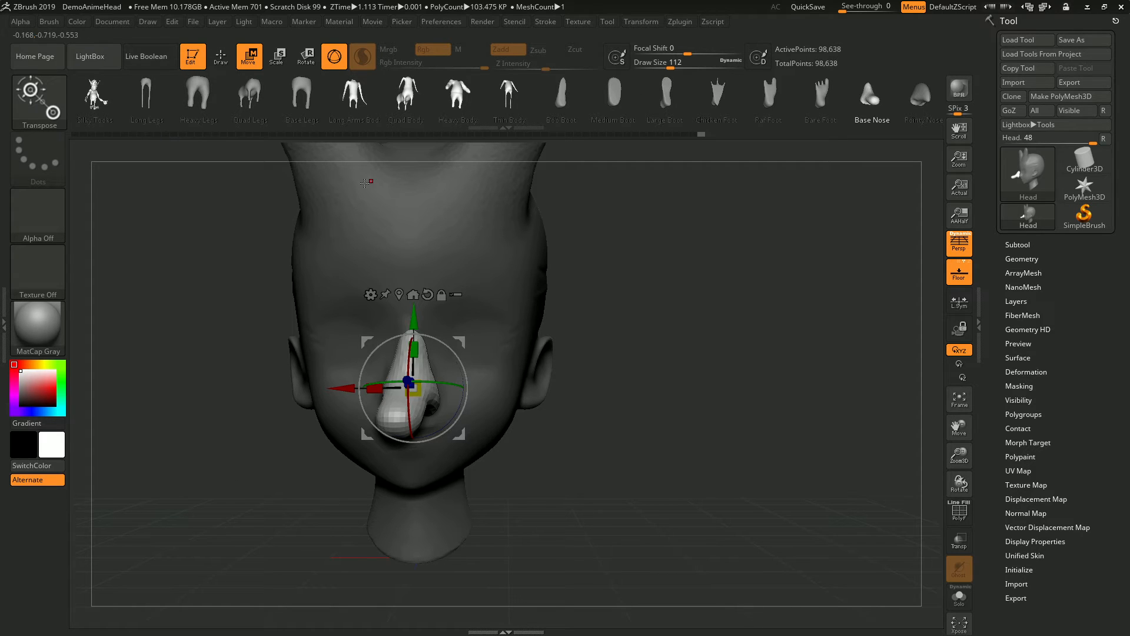
{"action": "left_click_drag", "start_coordinate": [549, 528], "coordinate": [757, 483]}
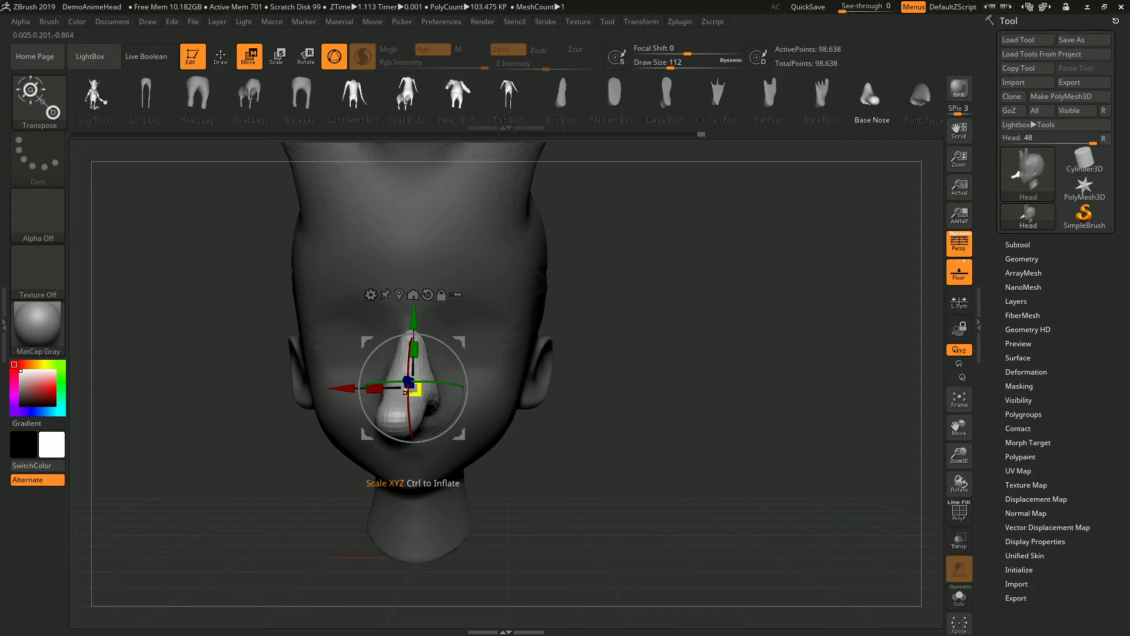
{"action": "left_click_drag", "start_coordinate": [583, 405], "coordinate": [718, 410]}
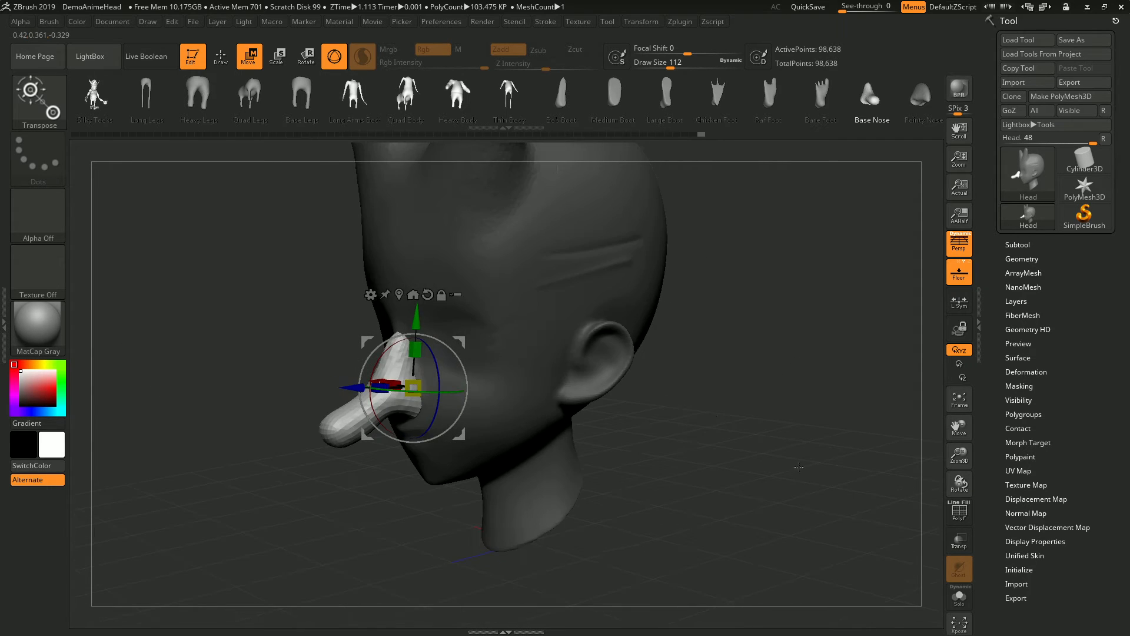
Step: Examine the polygroups and wireframe of the nose and head, open the Geometry settings, and hide the wireframe again
{"action": "left_click", "coordinate": [959, 512]}
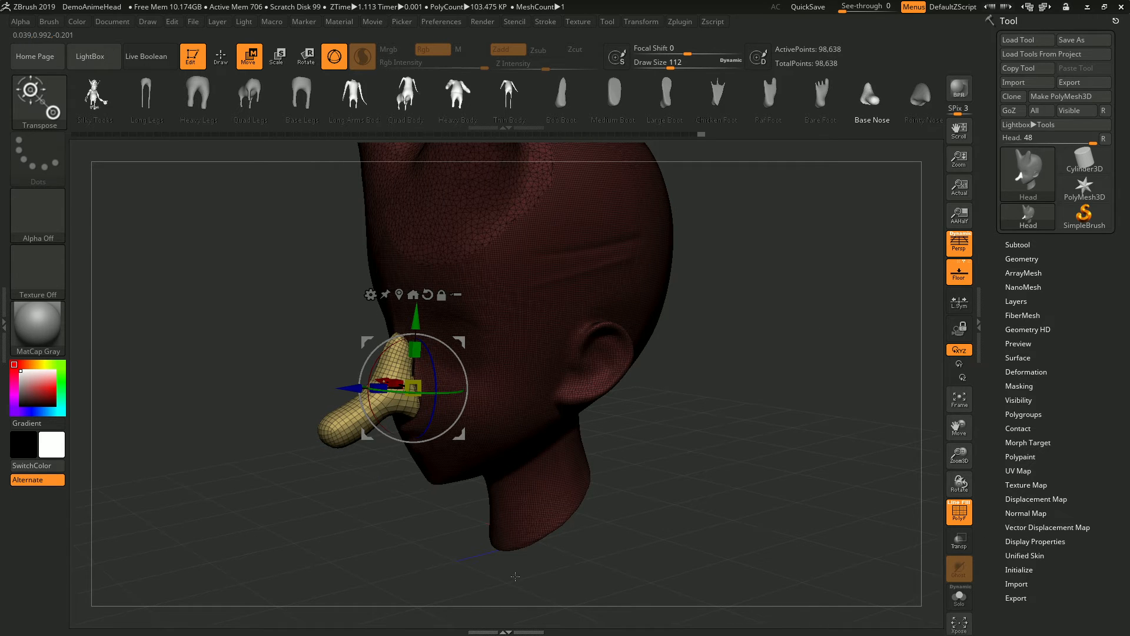
{"action": "left_click", "coordinate": [1025, 259]}
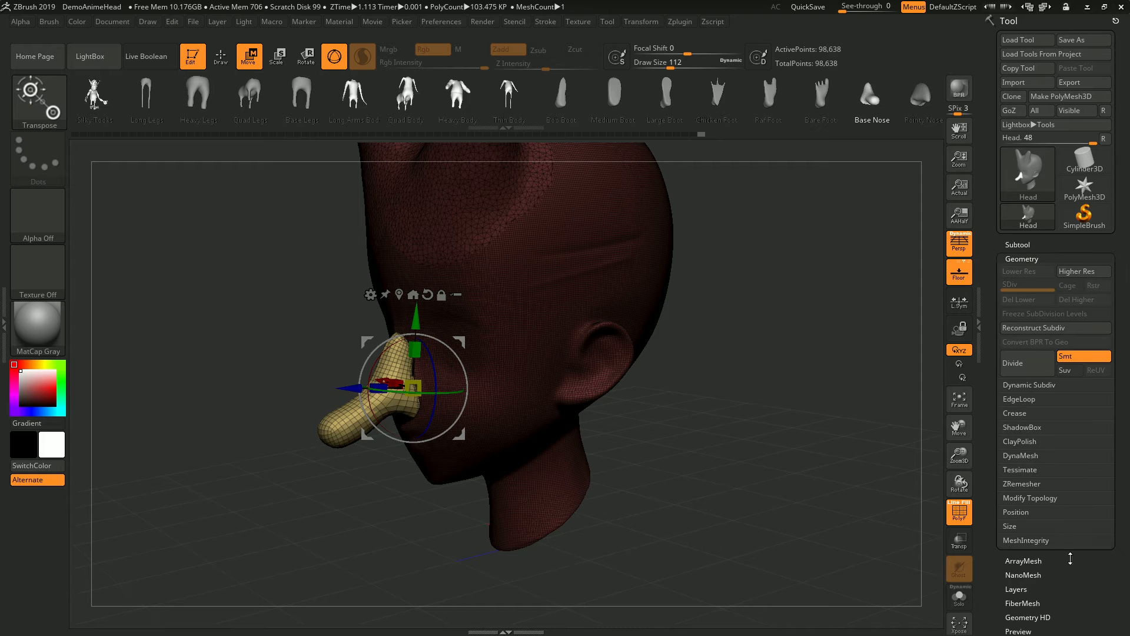
{"action": "left_click_drag", "start_coordinate": [736, 306], "coordinate": [532, 242]}
{"action": "left_click", "coordinate": [959, 511]}
Step: Clear the mask from the head and fuse it with the nose using DynaMesh at resolution 512
{"action": "key", "text": "ctrl"}
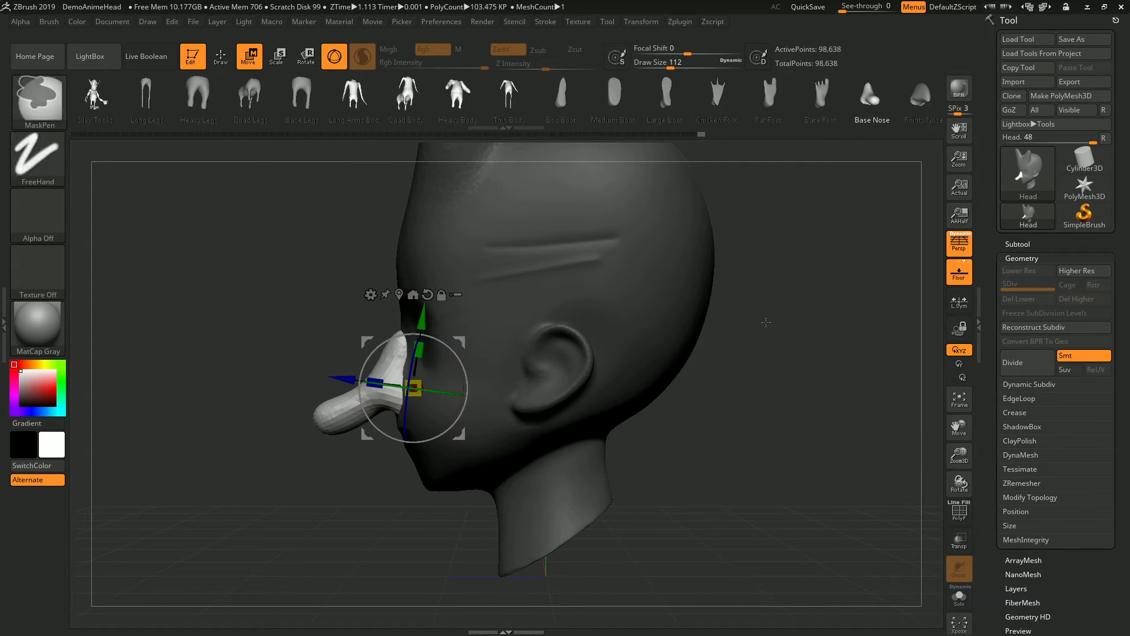
{"action": "left_click", "coordinate": [797, 342], "text": "ctrl"}
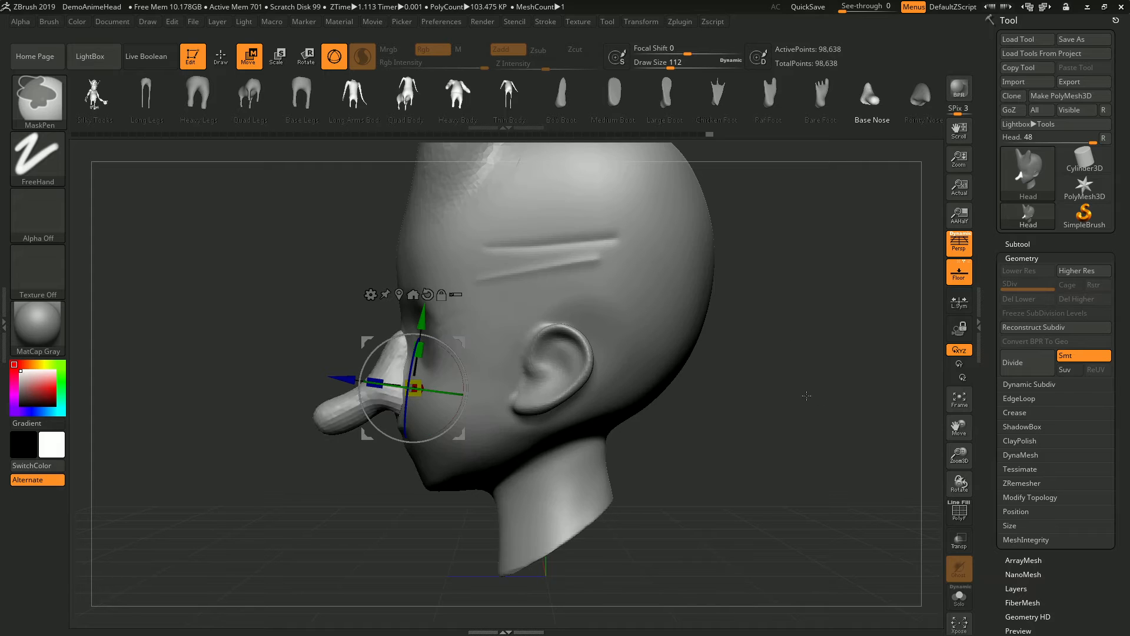
{"action": "left_click", "coordinate": [1023, 455]}
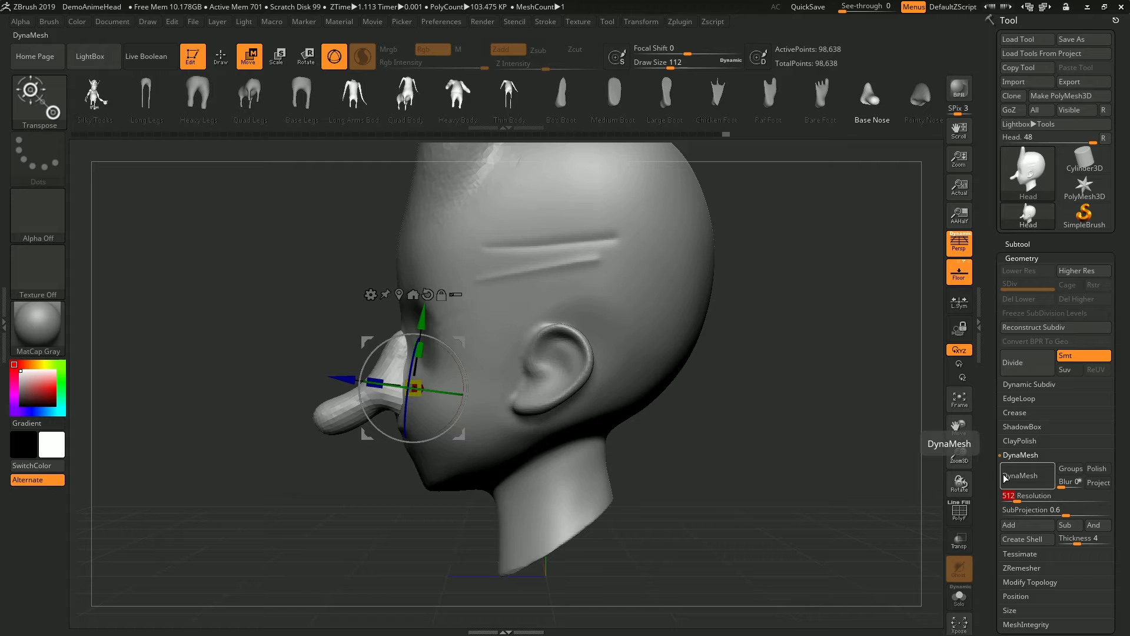
{"action": "left_click", "coordinate": [1037, 481]}
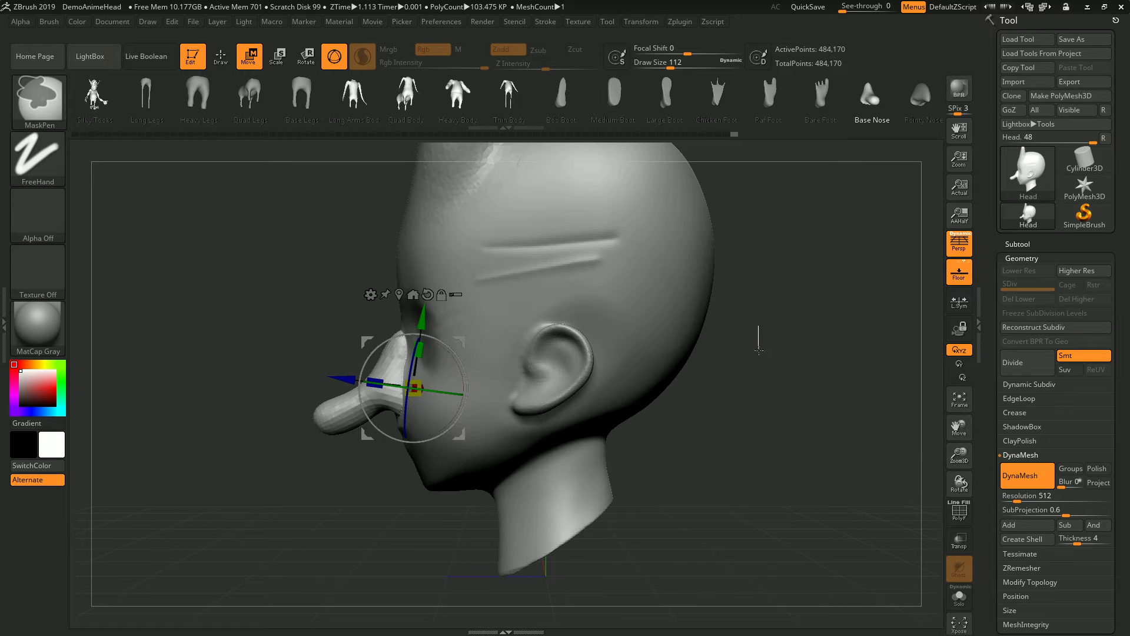
Step: Examine the DynaMesh wireframe around the nose joint and across the whole head, leaving the wireframe hidden again
{"action": "left_click", "coordinate": [960, 511]}
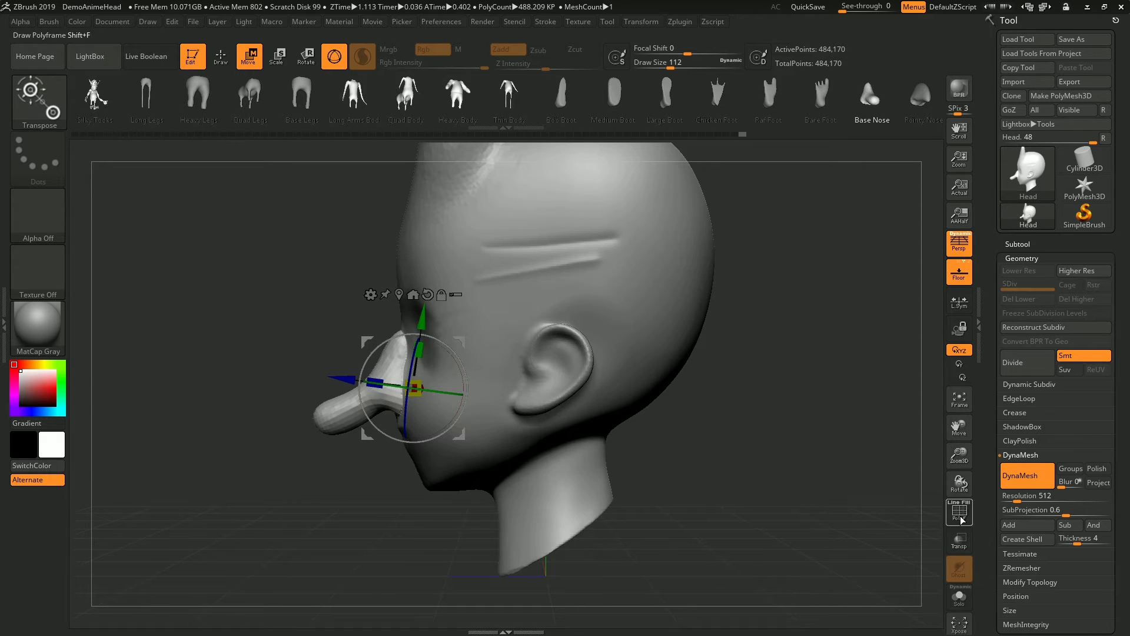
{"action": "left_click_drag", "start_coordinate": [700, 404], "coordinate": [614, 411]}
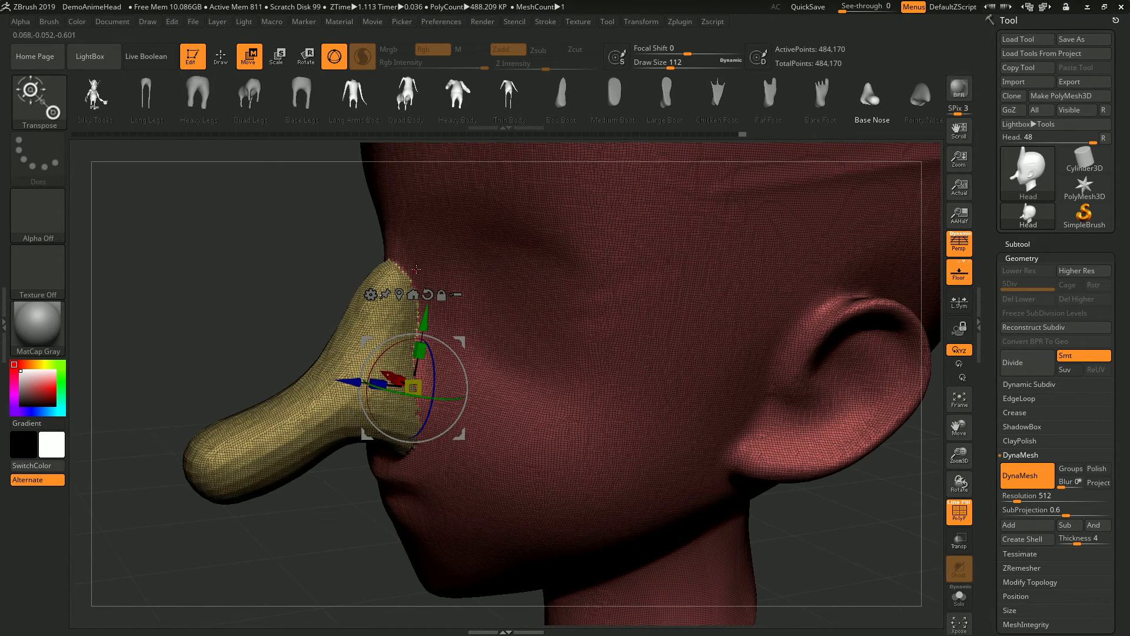
{"action": "left_click_drag", "start_coordinate": [244, 281], "coordinate": [465, 376]}
{"action": "left_click_drag", "start_coordinate": [164, 440], "coordinate": [444, 266]}
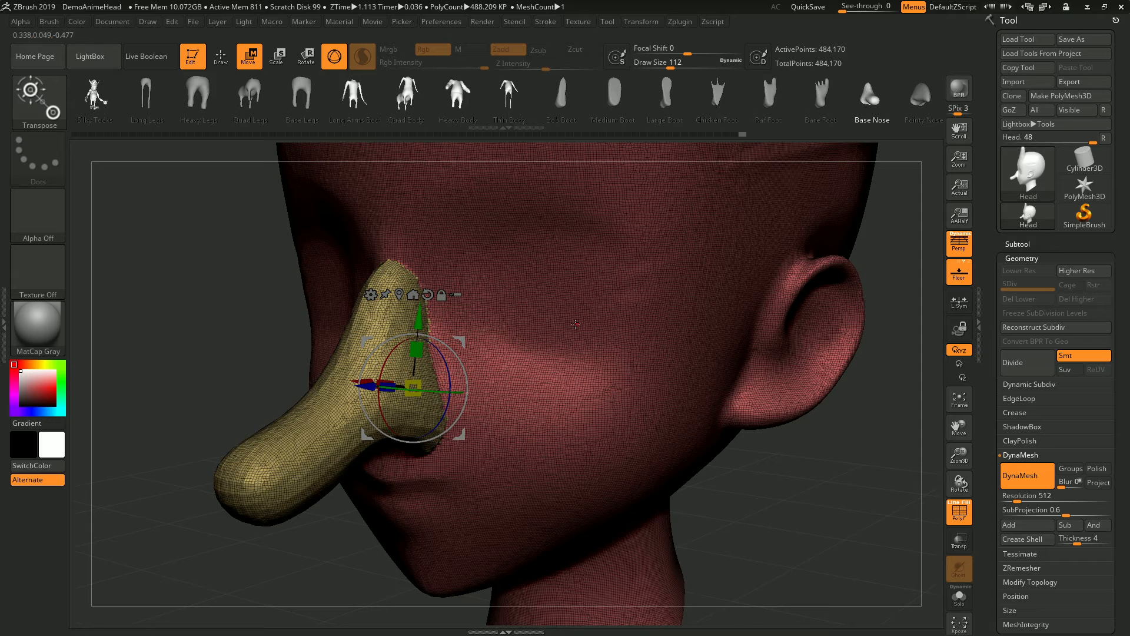
{"action": "left_click_drag", "start_coordinate": [337, 253], "coordinate": [317, 351]}
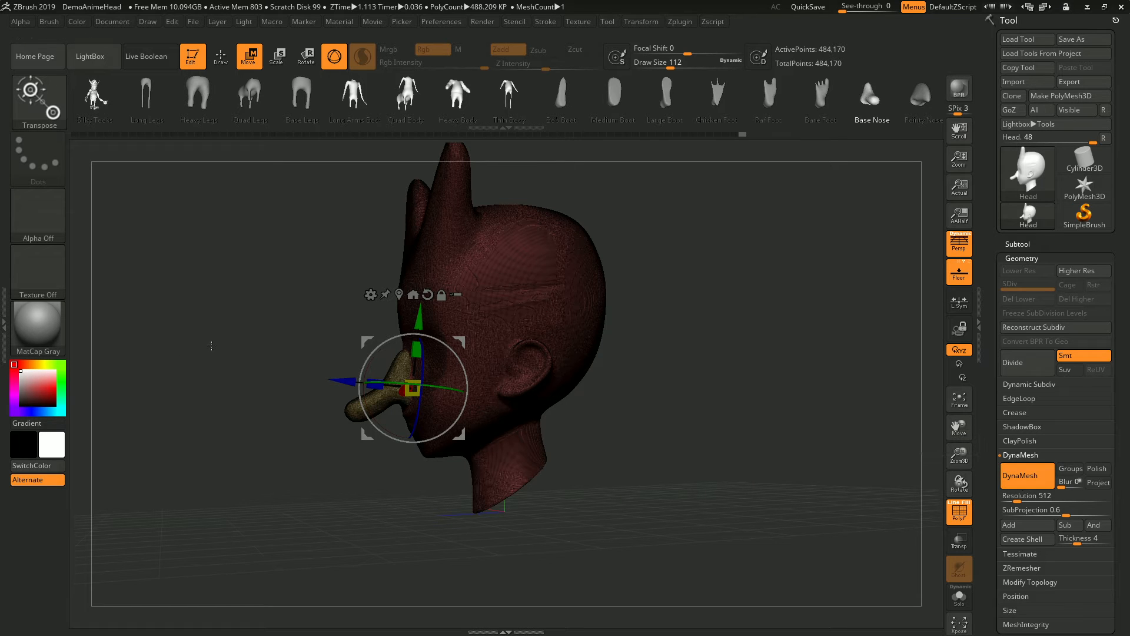
{"action": "left_click_drag", "start_coordinate": [148, 469], "coordinate": [315, 453]}
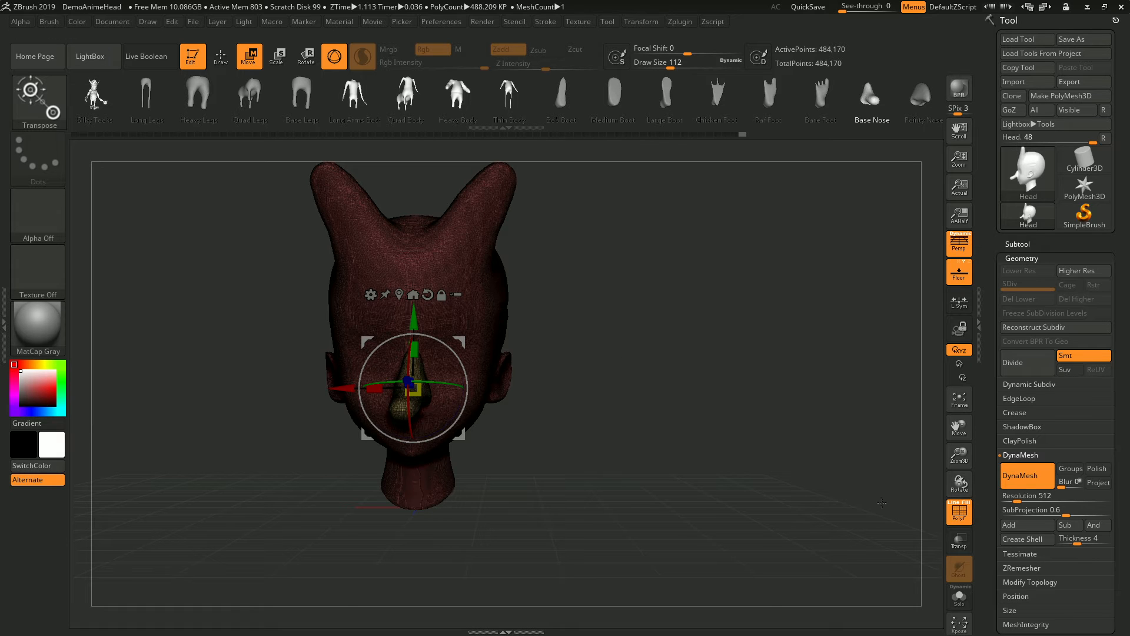
{"action": "left_click", "coordinate": [958, 513]}
Step: Switch to the ClayBuildup brush in Draw mode and sculpt strokes over the brow above the model's left eye
{"action": "left_click_drag", "start_coordinate": [622, 374], "coordinate": [699, 425]}
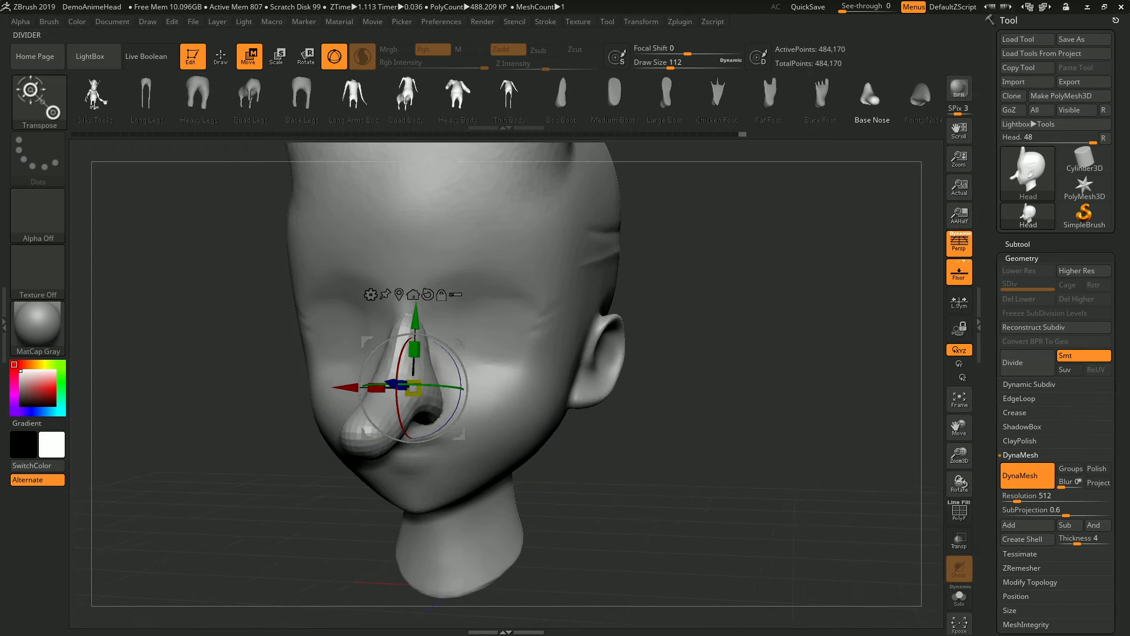
{"action": "left_click", "coordinate": [31, 96]}
{"action": "left_click", "coordinate": [323, 265]}
{"action": "key", "text": "q"}
{"action": "mouse_move", "coordinate": [476, 258]}
{"action": "left_mouse_down"}
{"action": "mouse_move", "coordinate": [465, 259]}
{"action": "mouse_move", "coordinate": [479, 259]}
{"action": "mouse_move", "coordinate": [480, 232]}
{"action": "mouse_move", "coordinate": [412, 231]}
{"action": "mouse_move", "coordinate": [514, 234]}
{"action": "left_mouse_up"}
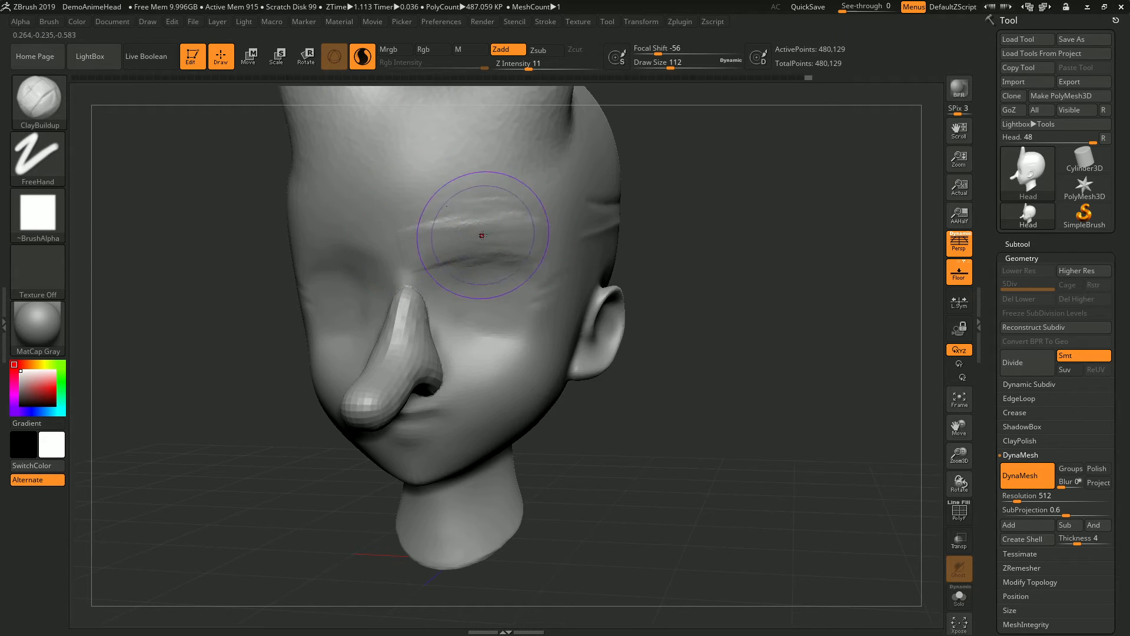
Step: Inspect the sculpted brow's mesh density in wireframe and extend the ClayBuildup strokes across both brows
{"action": "left_click_drag", "start_coordinate": [873, 425], "coordinate": [948, 501]}
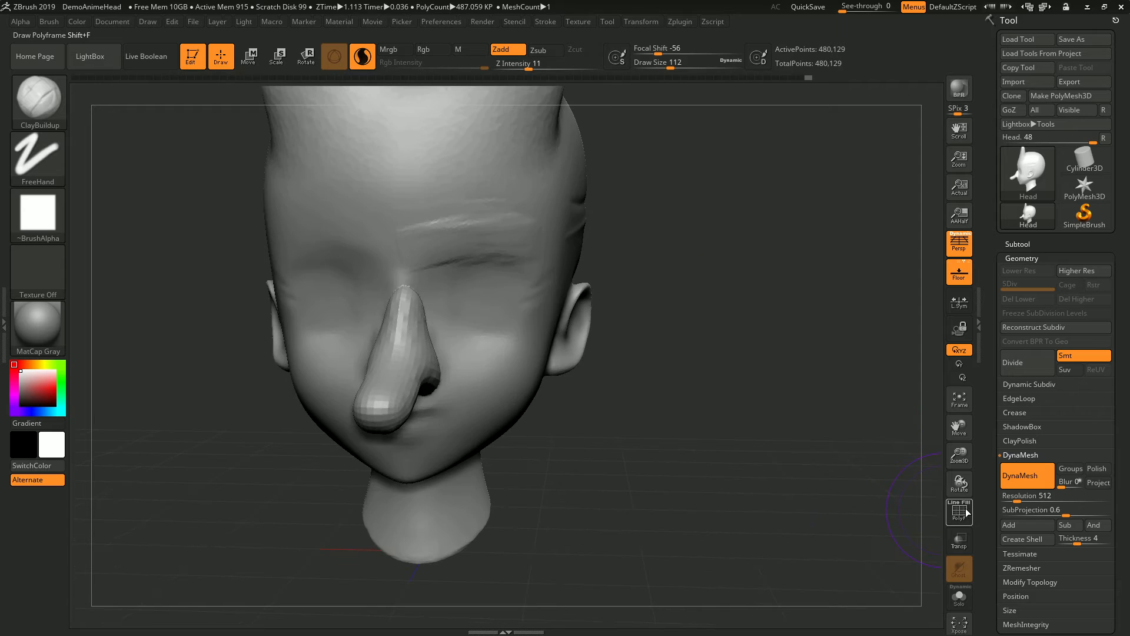
{"action": "left_click", "coordinate": [959, 511]}
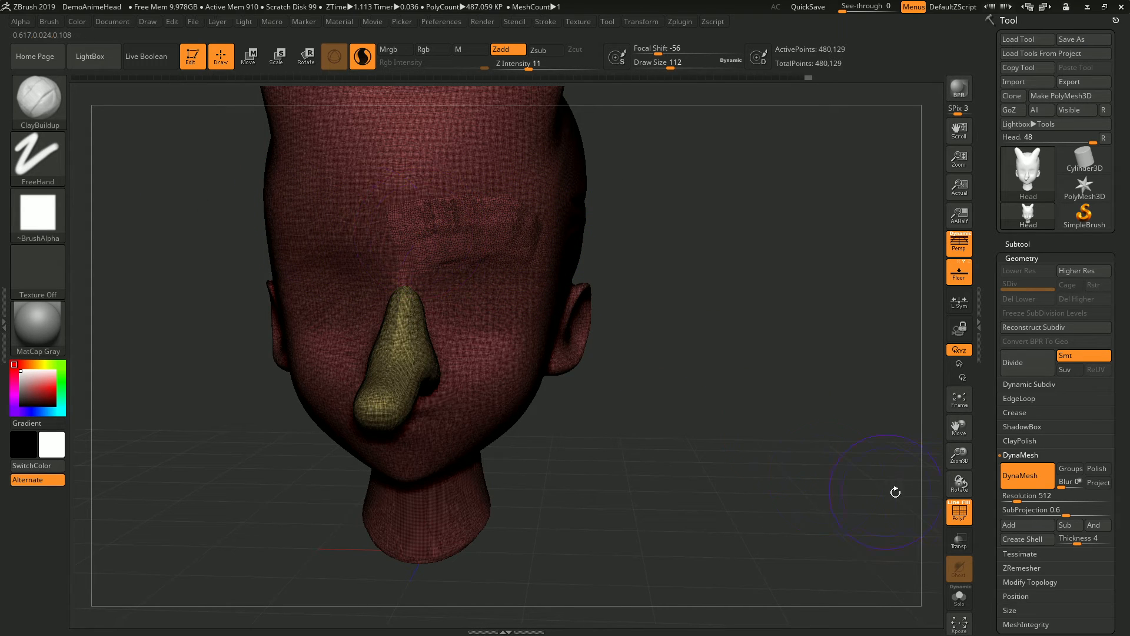
{"action": "left_click", "coordinate": [959, 511]}
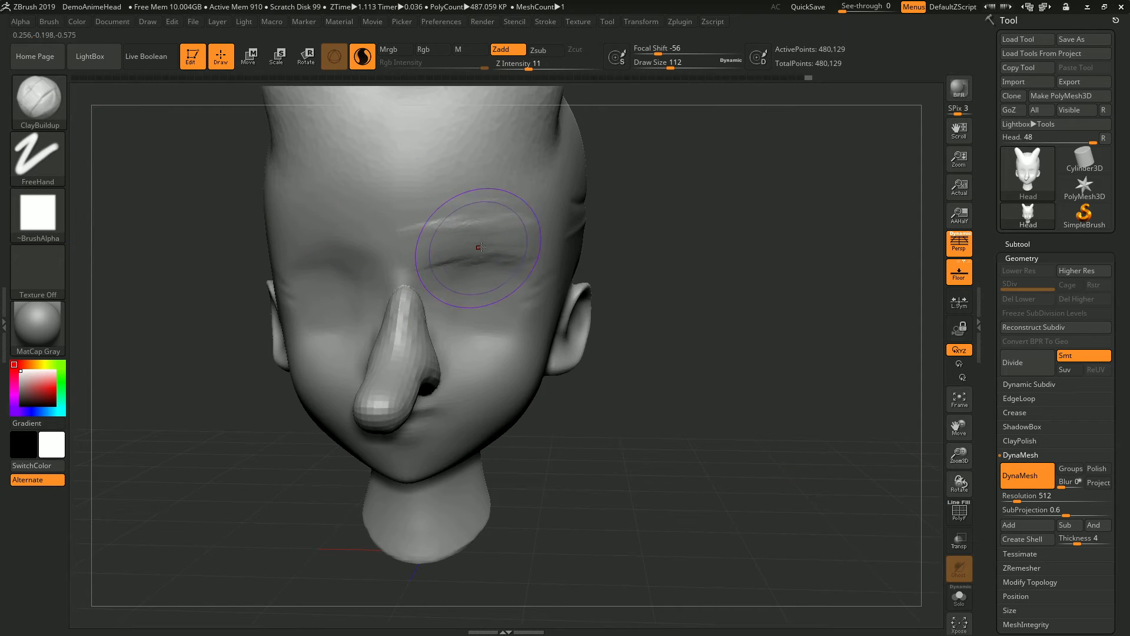
{"action": "mouse_move", "coordinate": [400, 223]}
{"action": "left_mouse_down"}
{"action": "mouse_move", "coordinate": [480, 222]}
{"action": "mouse_move", "coordinate": [465, 267]}
{"action": "mouse_move", "coordinate": [482, 239]}
{"action": "mouse_move", "coordinate": [505, 244]}
{"action": "mouse_move", "coordinate": [468, 215]}
{"action": "mouse_move", "coordinate": [420, 228]}
{"action": "left_mouse_up"}
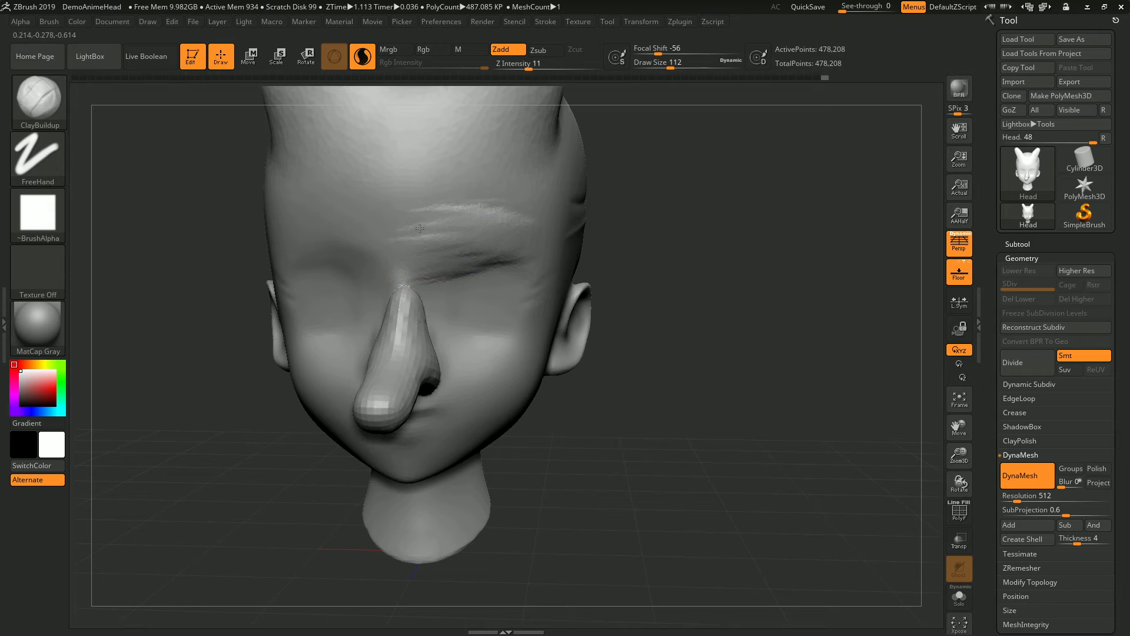
{"action": "mouse_move", "coordinate": [345, 225]}
{"action": "left_mouse_down"}
{"action": "mouse_move", "coordinate": [330, 219]}
{"action": "mouse_move", "coordinate": [365, 217]}
{"action": "left_mouse_up"}
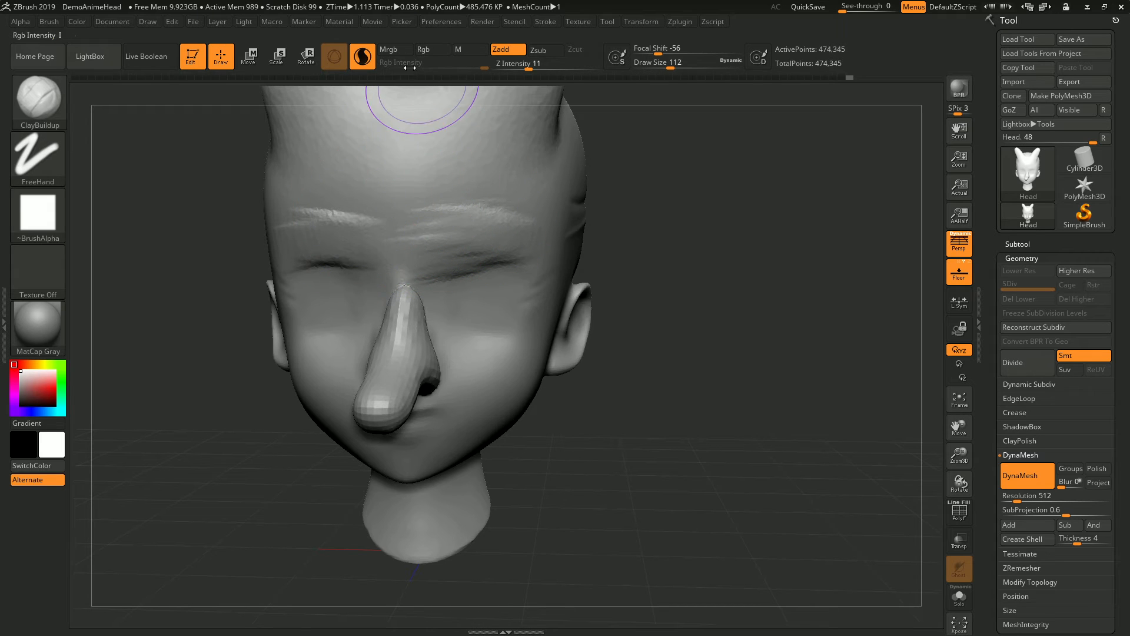
Step: Turn off Sculptris Pro mode and try ClayBuildup strokes over the brow above the model's right eye, undoing the last ones
{"action": "left_click", "coordinate": [355, 62]}
{"action": "mouse_move", "coordinate": [294, 211]}
{"action": "left_mouse_down"}
{"action": "mouse_move", "coordinate": [386, 268]}
{"action": "mouse_move", "coordinate": [315, 245]}
{"action": "left_mouse_up"}
{"action": "key", "text": "ctrl+z"}
{"action": "key", "text": "ctrl+z"}
{"action": "key", "text": "ctrl+z"}
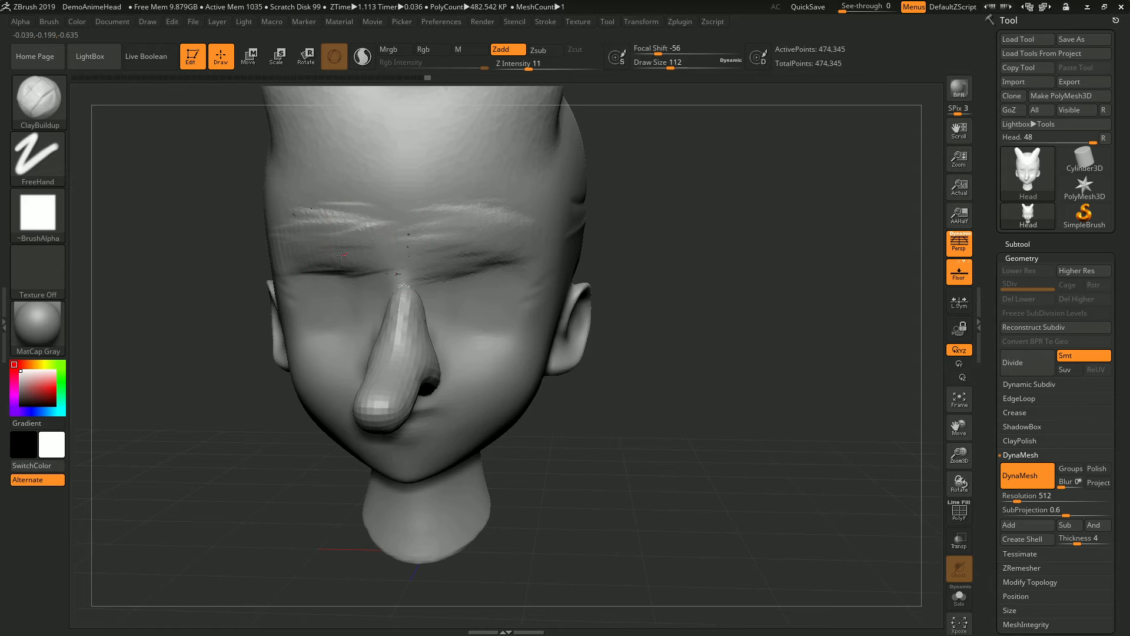
Step: Build up the brow above the model's left eye with ClayBuildup strokes and smooth the brow above its right eye
{"action": "left_click_drag", "start_coordinate": [635, 165], "coordinate": [479, 235]}
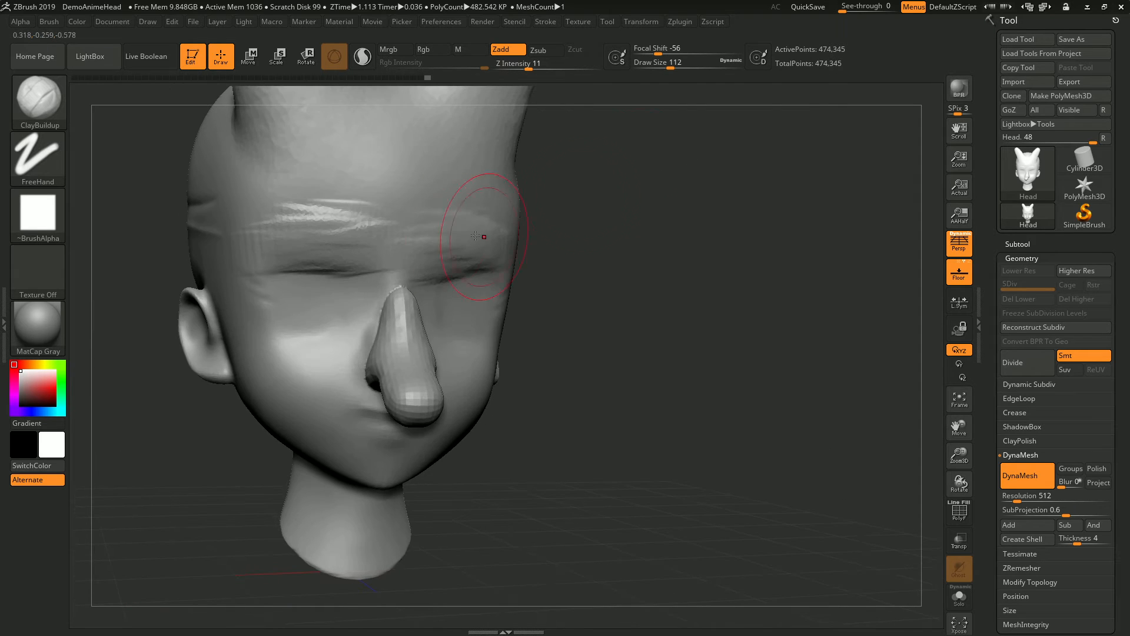
{"action": "mouse_move", "coordinate": [424, 268]}
{"action": "left_mouse_down"}
{"action": "mouse_move", "coordinate": [328, 252]}
{"action": "mouse_move", "coordinate": [348, 222]}
{"action": "mouse_move", "coordinate": [259, 212]}
{"action": "left_mouse_up"}
{"action": "key", "text": "shift"}
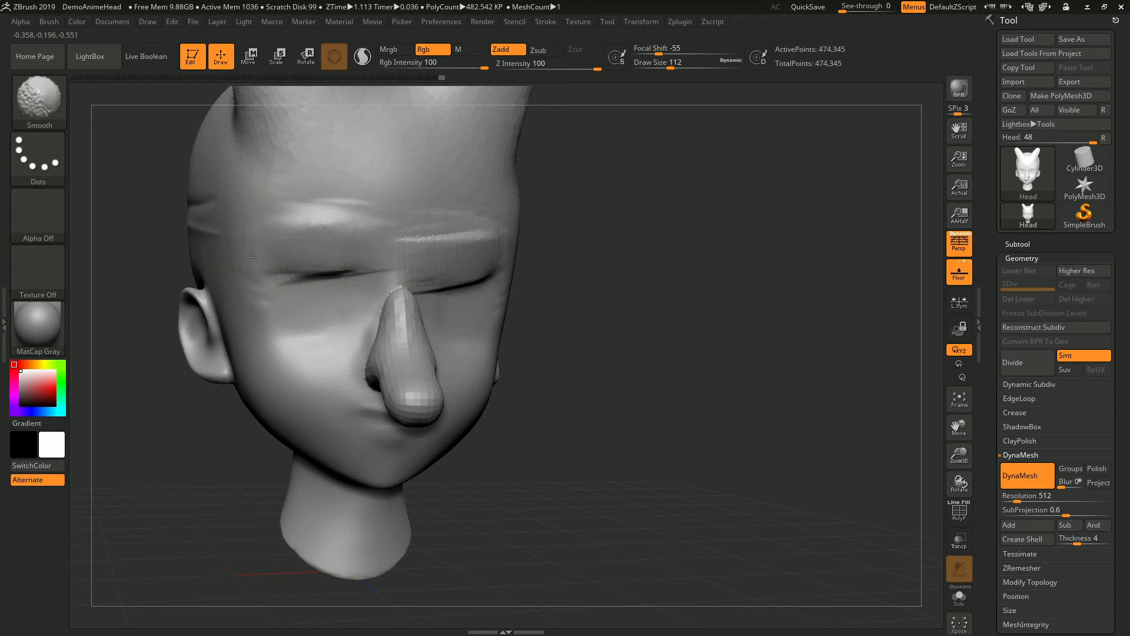
Step: Smooth the sculpted ClayBuildup strokes on both brows with the Smooth brush, working from each side of the head
{"action": "left_click_drag", "start_coordinate": [545, 171], "coordinate": [440, 199]}
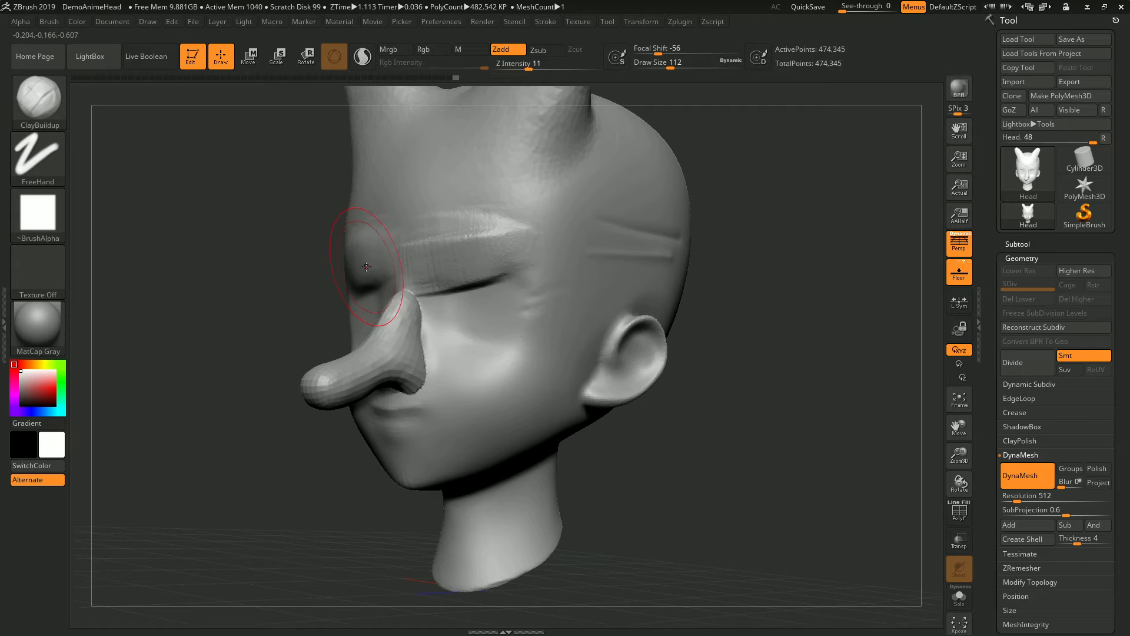
{"action": "key", "text": "shift"}
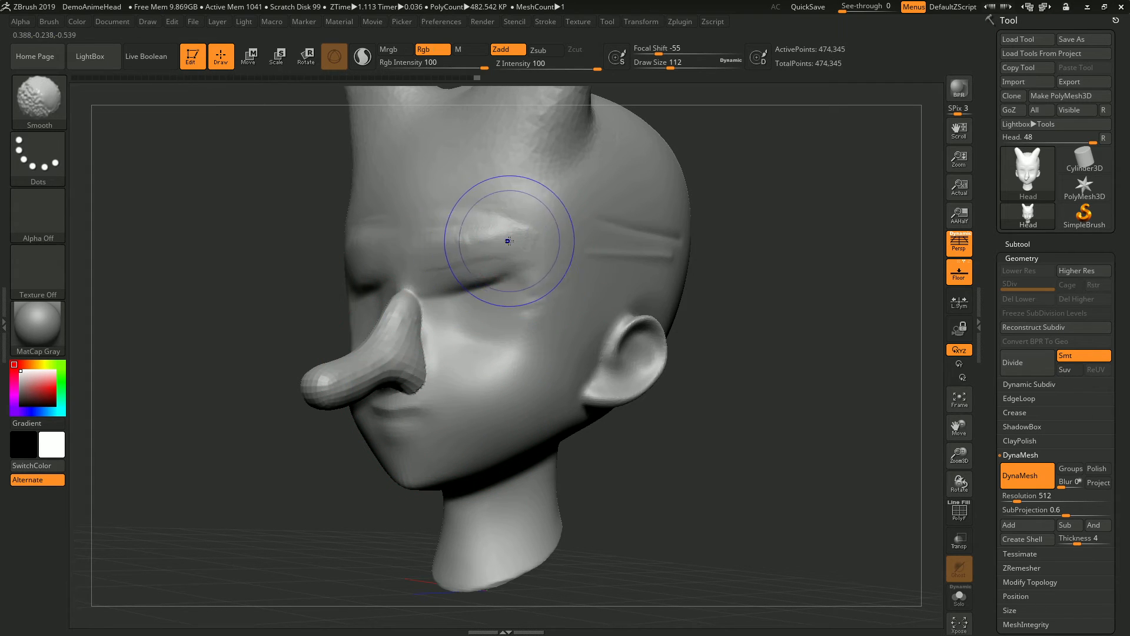
{"action": "mouse_move", "coordinate": [474, 218]}
{"action": "left_mouse_down"}
{"action": "mouse_move", "coordinate": [519, 181]}
{"action": "mouse_move", "coordinate": [557, 221]}
{"action": "left_mouse_up"}
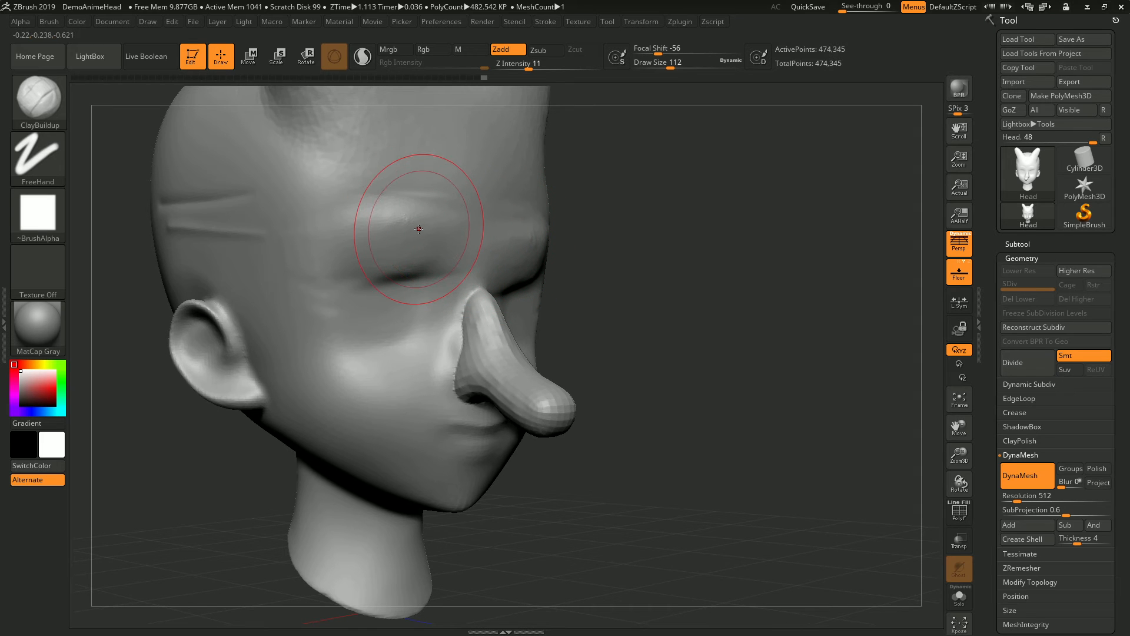
{"action": "key", "text": "shift"}
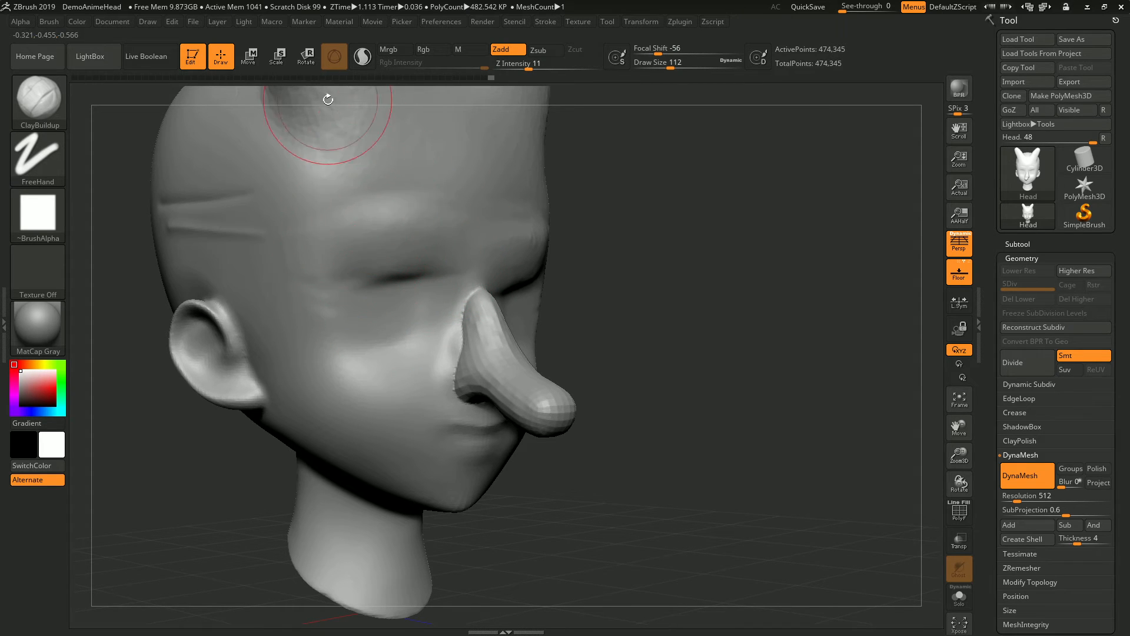
Step: Smooth the model's right ear with Sculptris Pro mode turned off
{"action": "left_click", "coordinate": [365, 61]}
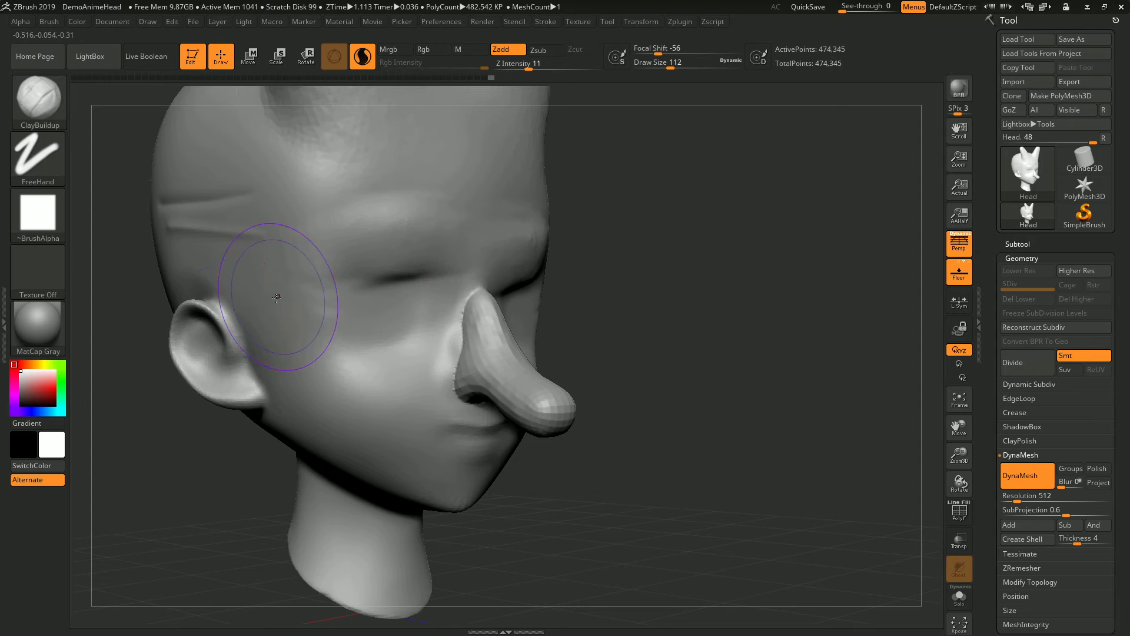
{"action": "right_click_drag", "start_coordinate": [220, 289], "coordinate": [265, 294]}
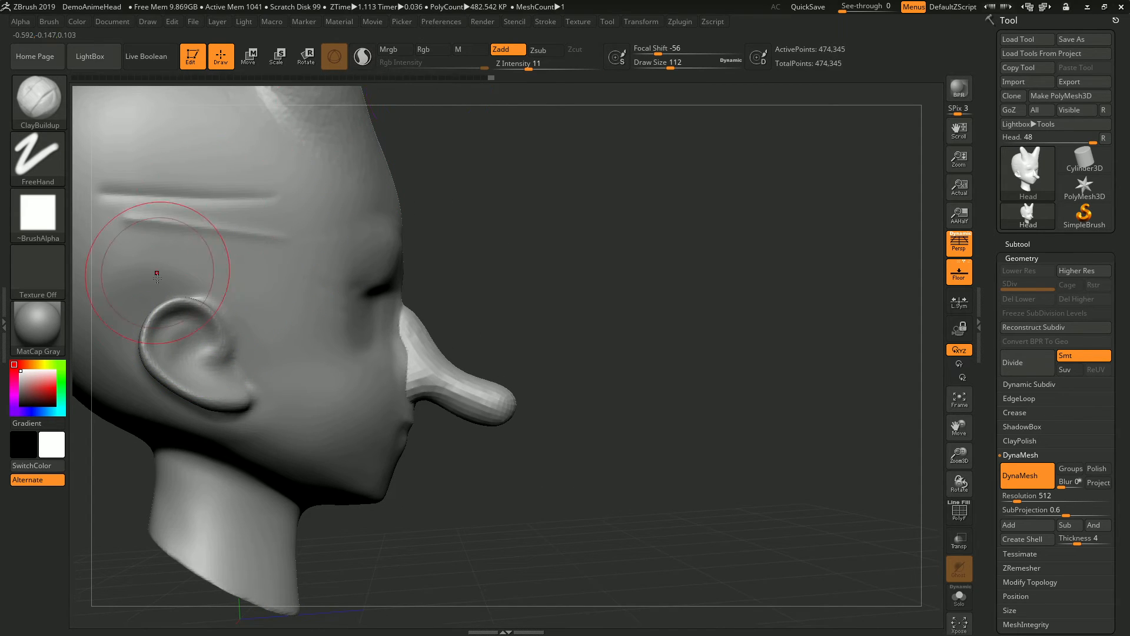
{"action": "key", "text": "shift"}
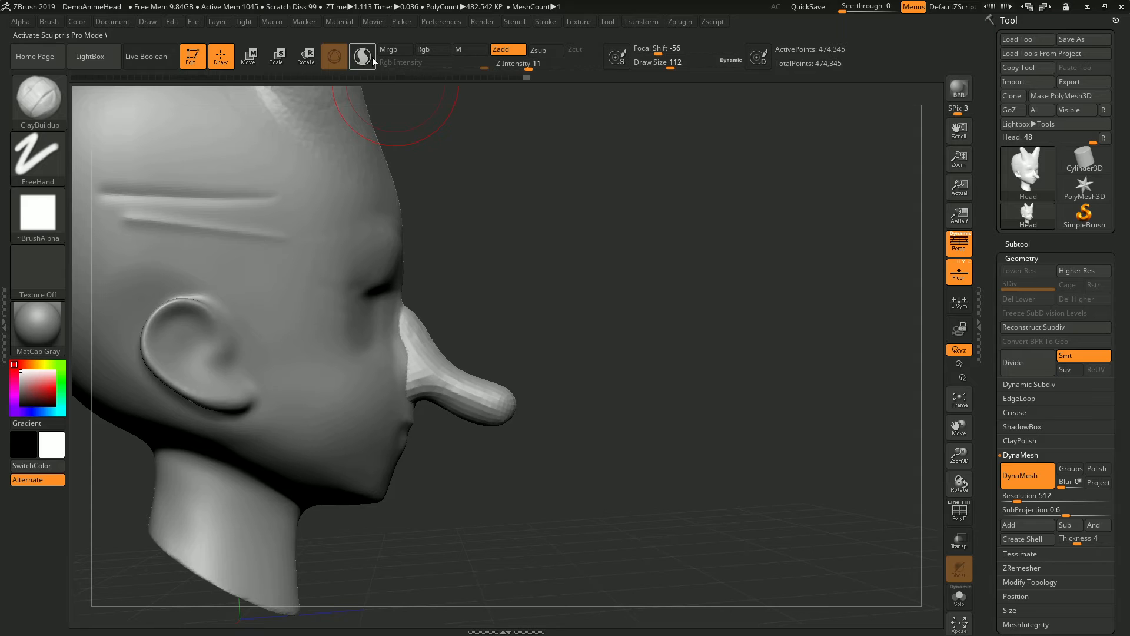
Step: Turn on Sculptris Pro mode and smooth the model's right ear down into the side of the head
{"action": "key", "text": "shift"}
{"action": "mouse_move", "coordinate": [171, 353]}
{"action": "left_mouse_down", "text": "shift"}
{"action": "mouse_move", "coordinate": [194, 300]}
{"action": "mouse_move", "coordinate": [161, 333]}
{"action": "mouse_move", "coordinate": [176, 300]}
{"action": "mouse_move", "coordinate": [165, 353]}
{"action": "mouse_move", "coordinate": [230, 394]}
{"action": "mouse_move", "coordinate": [204, 378]}
{"action": "mouse_move", "coordinate": [199, 352]}
{"action": "left_mouse_up", "text": "shift"}
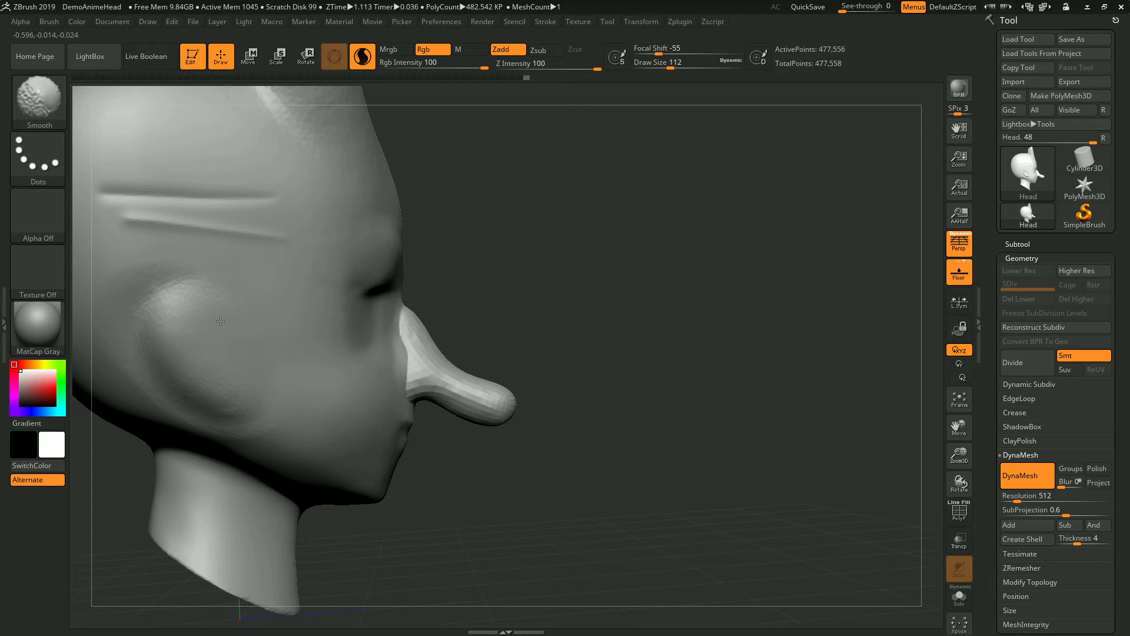
{"action": "left_click_drag", "start_coordinate": [197, 277], "coordinate": [163, 248]}
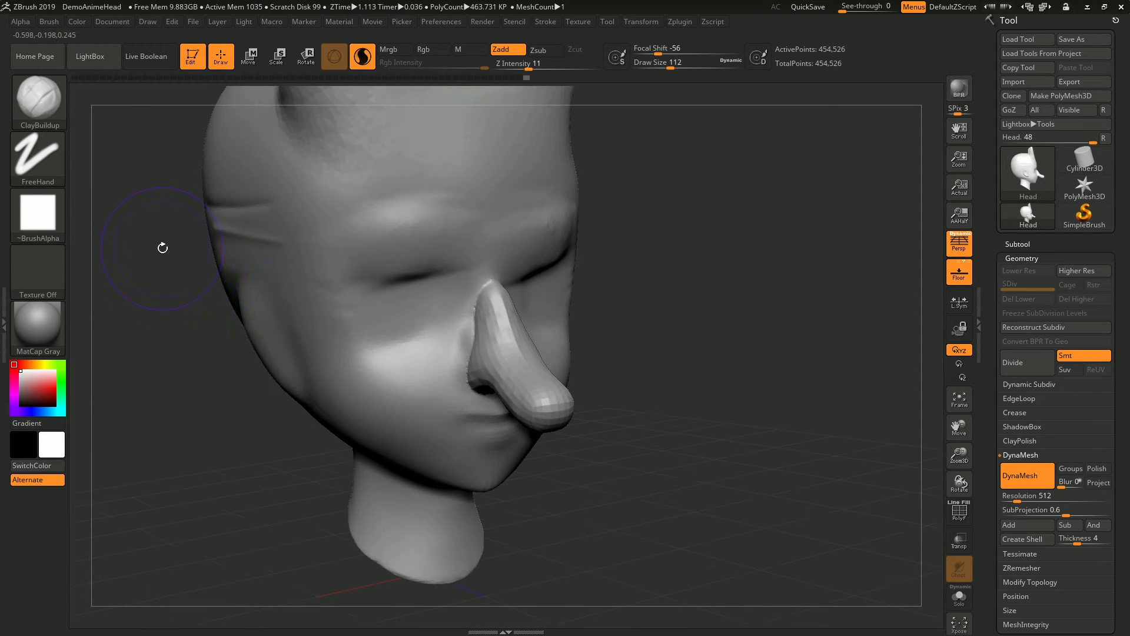
{"action": "left_click_drag", "start_coordinate": [226, 327], "coordinate": [239, 336]}
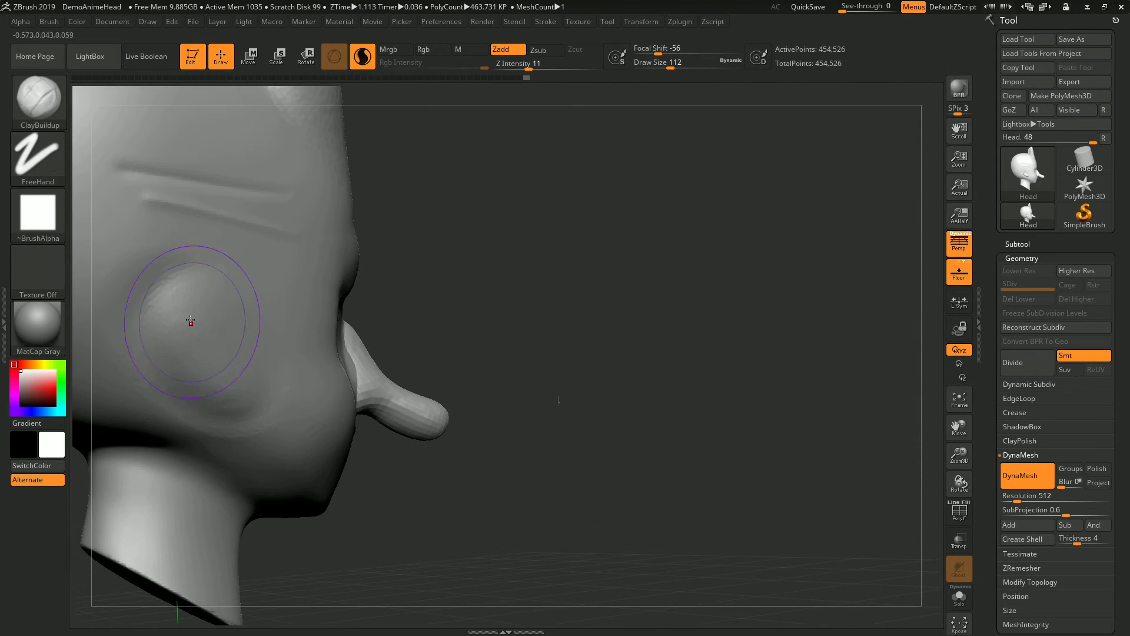
{"action": "key", "text": "shift"}
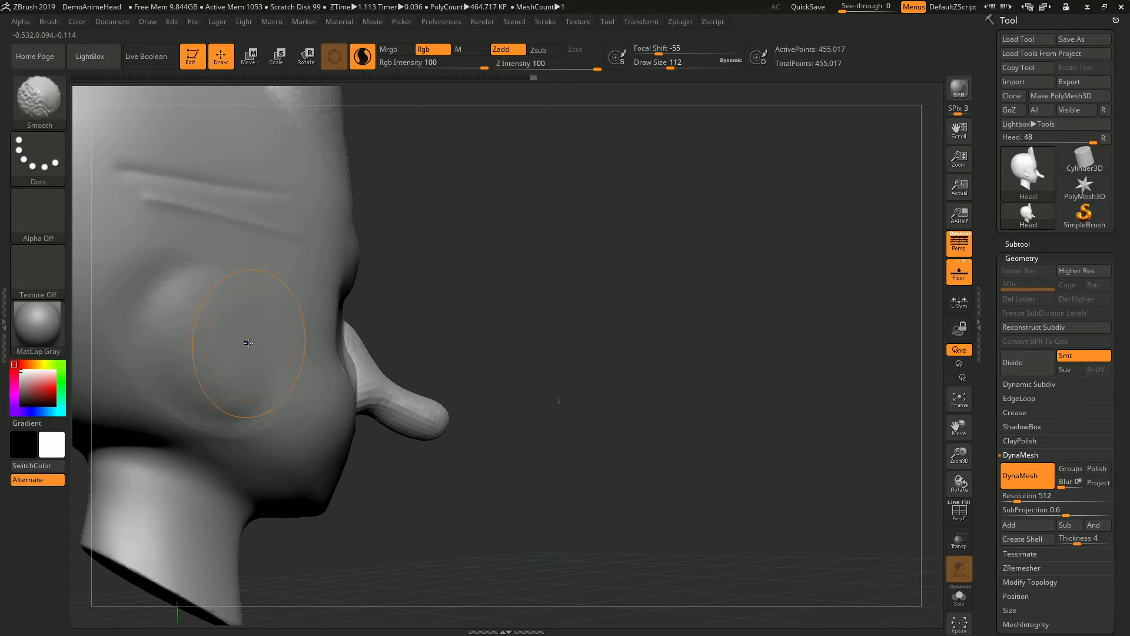
Step: Show the wireframe and examine the mesh density around the smoothed ear, the nose and the whole head
{"action": "left_click", "coordinate": [959, 519]}
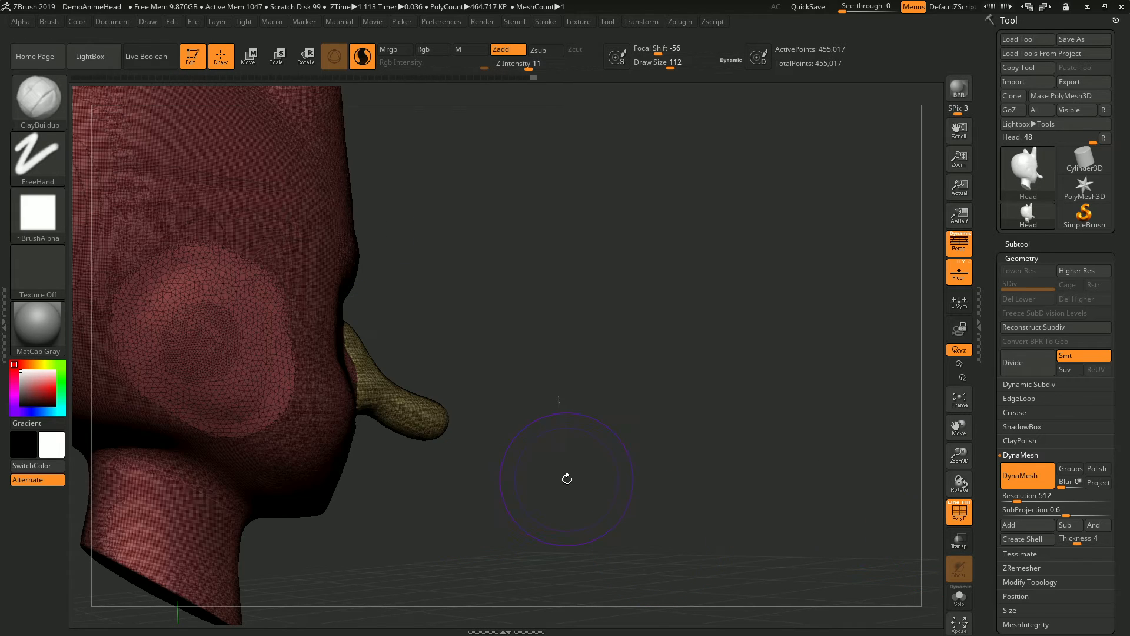
{"action": "mouse_move", "coordinate": [566, 464]}
{"action": "left_mouse_down"}
{"action": "mouse_move", "coordinate": [501, 462]}
{"action": "mouse_move", "coordinate": [548, 448]}
{"action": "mouse_move", "coordinate": [614, 380]}
{"action": "mouse_move", "coordinate": [683, 403]}
{"action": "mouse_move", "coordinate": [616, 446]}
{"action": "left_mouse_up"}
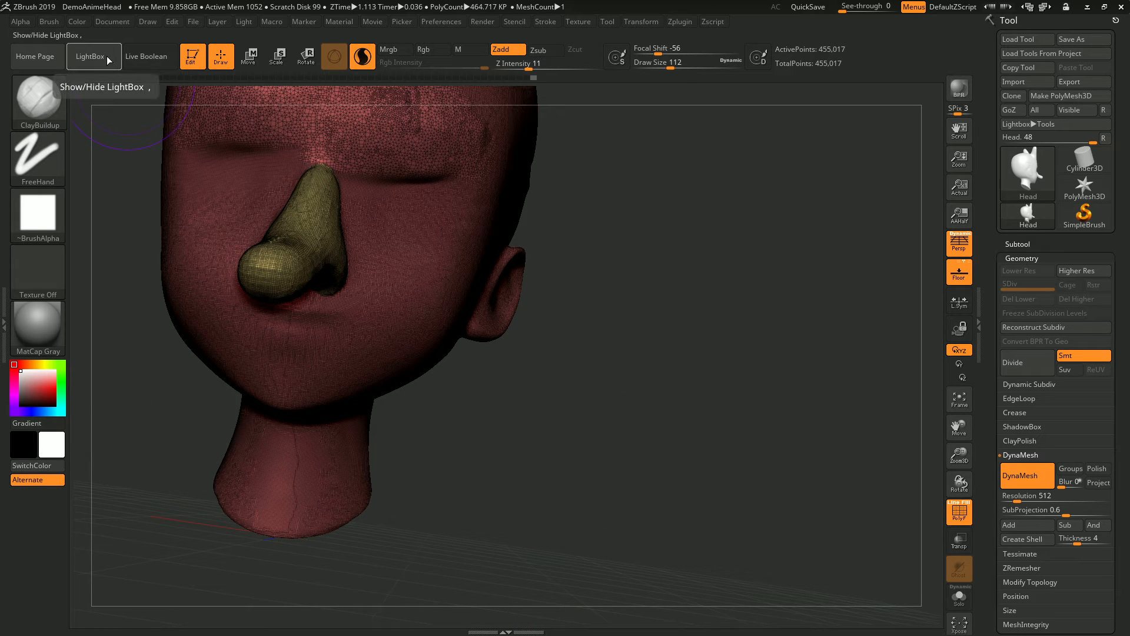
{"action": "left_click_drag", "start_coordinate": [580, 492], "coordinate": [598, 495], "text": "shift"}
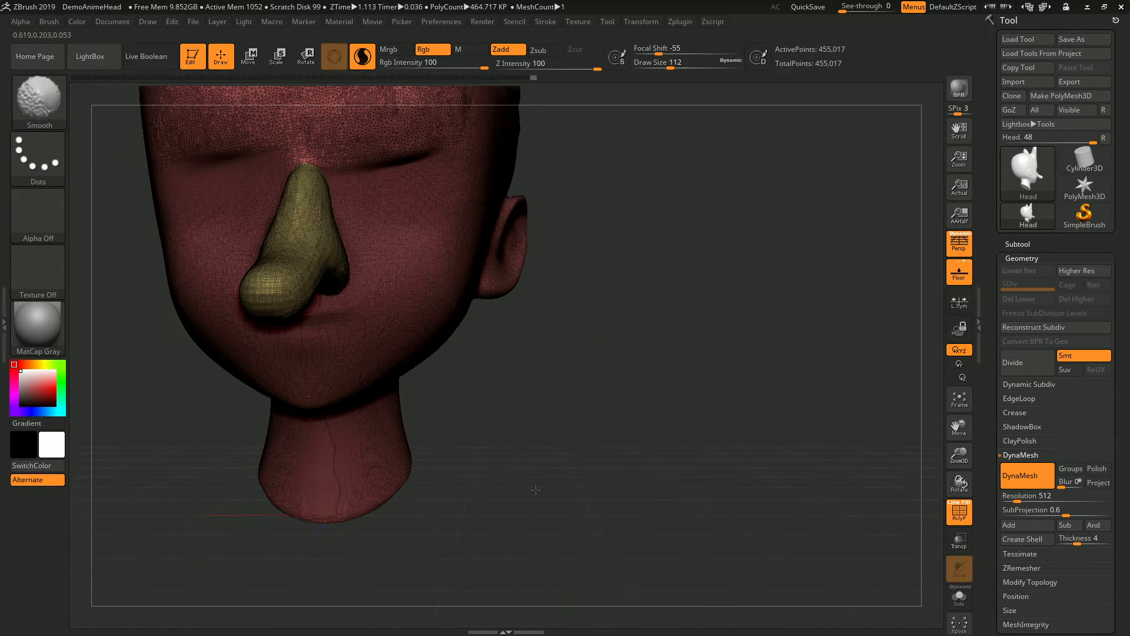
{"action": "left_click_drag", "start_coordinate": [540, 466], "coordinate": [356, 233]}
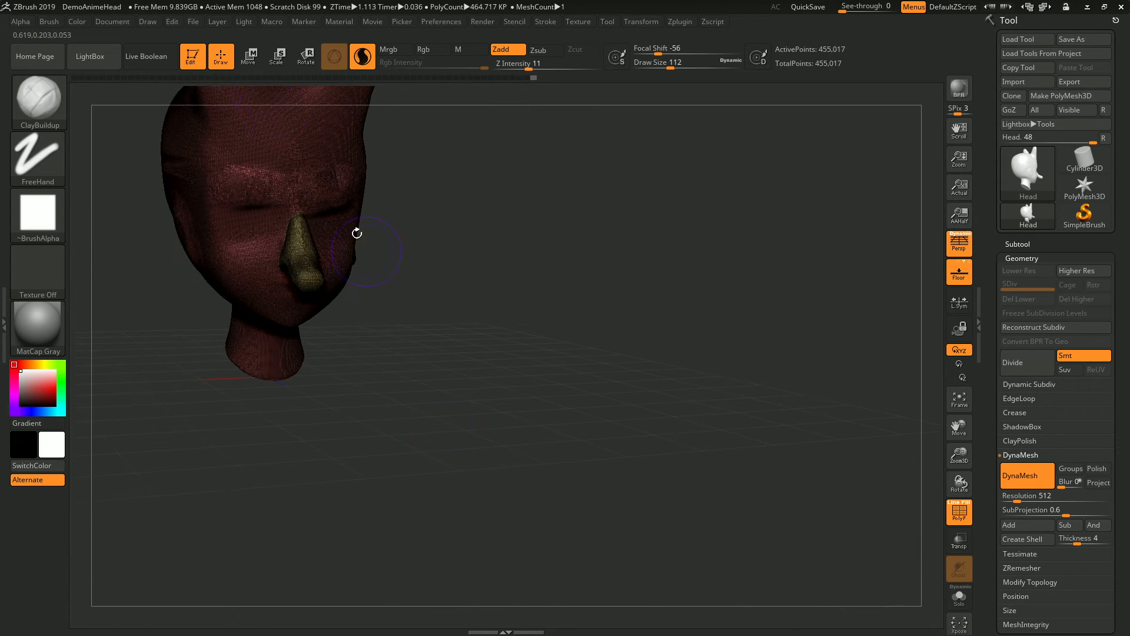
Step: Clear the canvas with a new document, draw a Sphere3D on it in Edit mode and convert it to a PolyMesh3D
{"action": "left_click", "coordinate": [110, 20]}
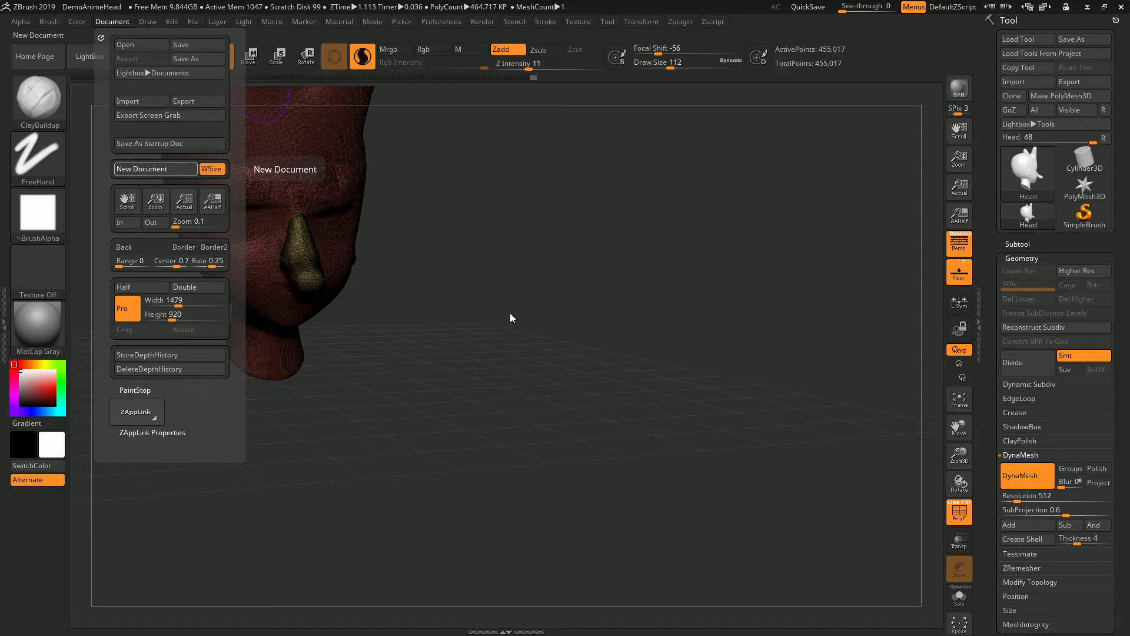
{"action": "left_click", "coordinate": [1025, 177]}
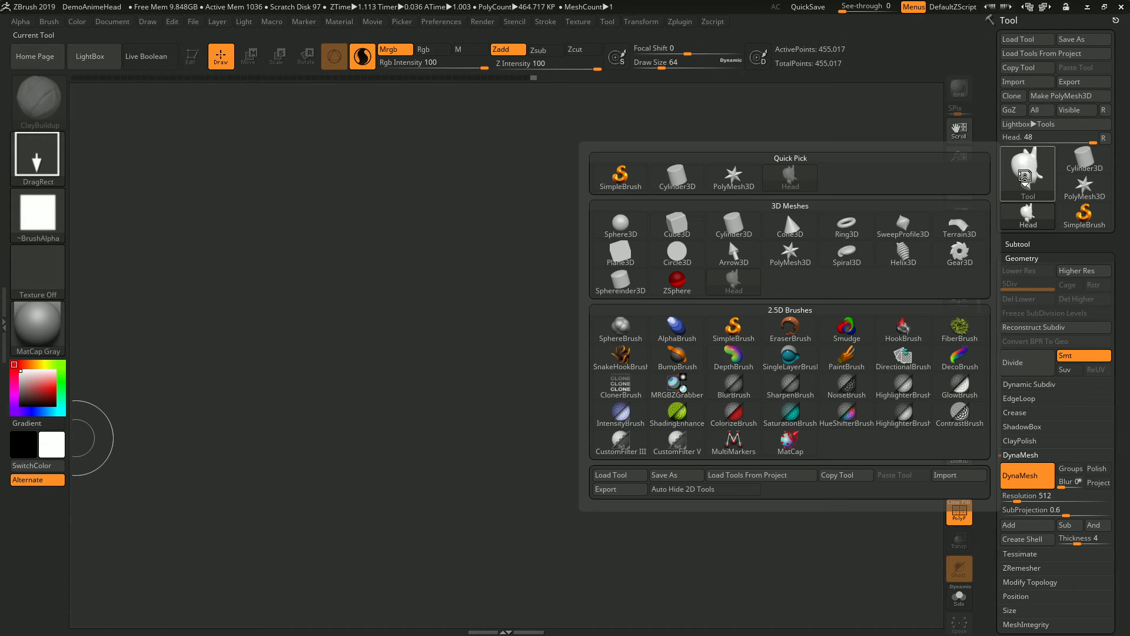
{"action": "left_click", "coordinate": [620, 224]}
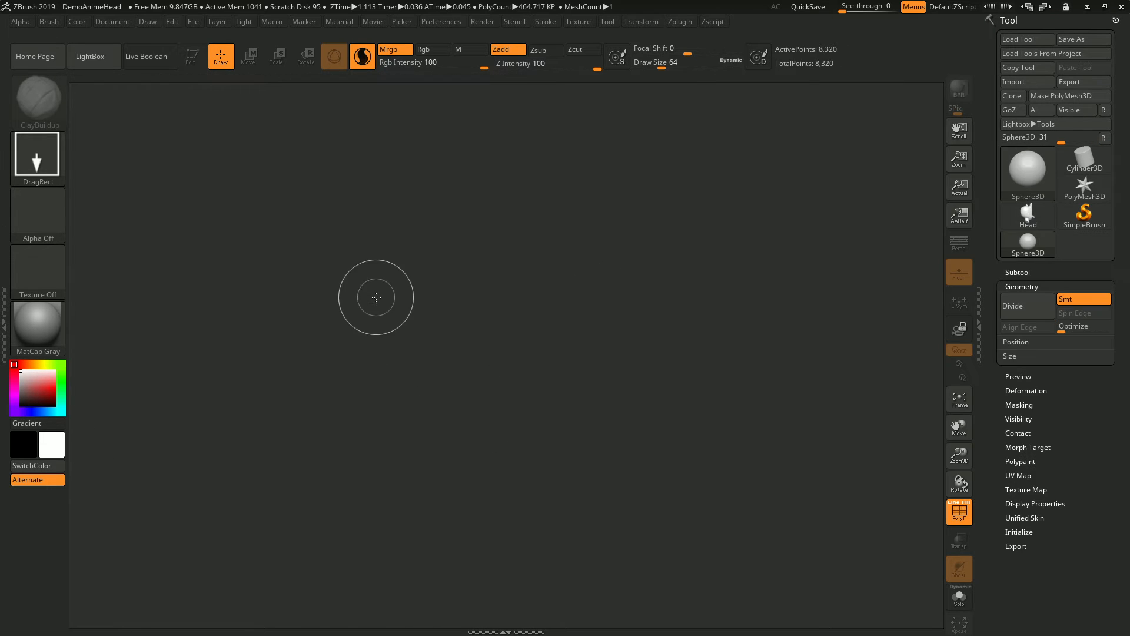
{"action": "left_click_drag", "start_coordinate": [377, 297], "coordinate": [452, 444]}
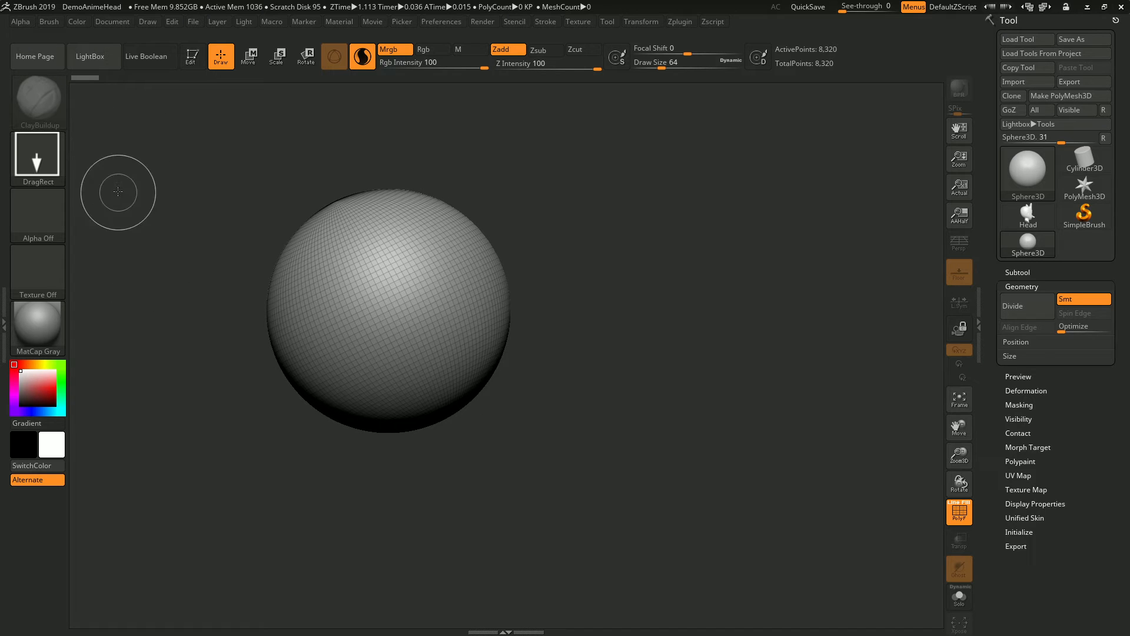
{"action": "left_click", "coordinate": [190, 55]}
{"action": "left_click", "coordinate": [1059, 95]}
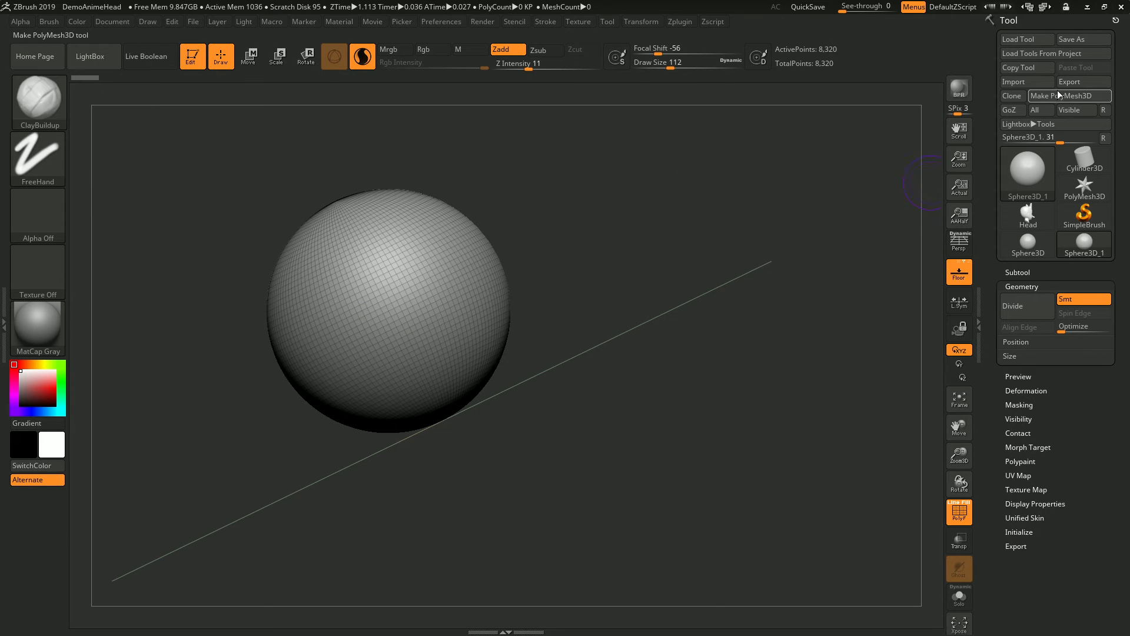
{"action": "left_click", "coordinate": [1060, 95]}
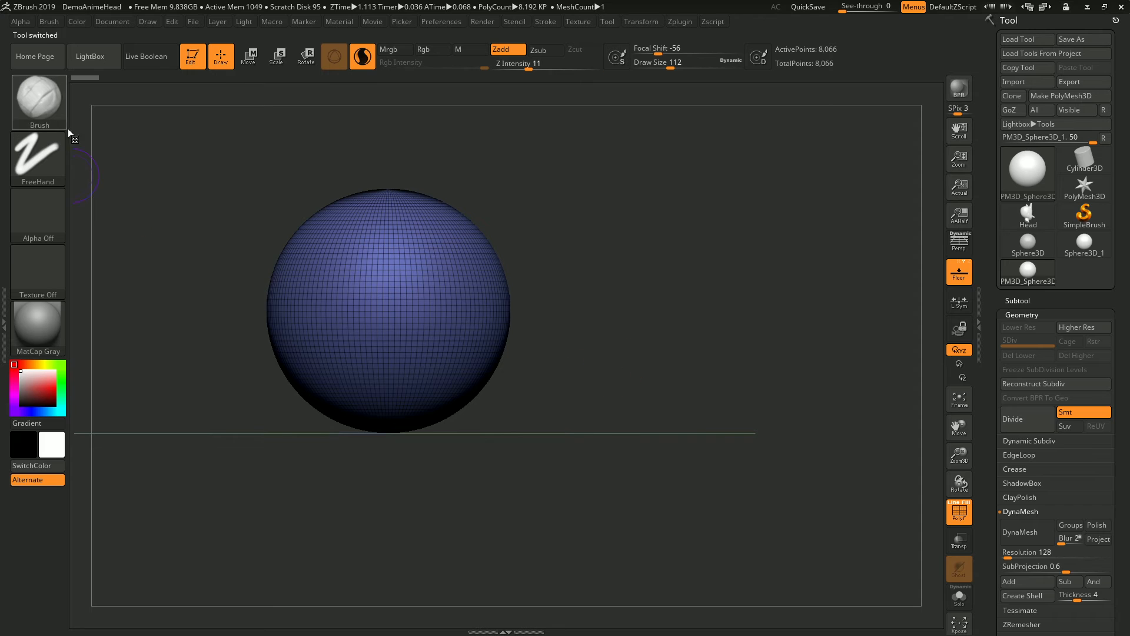
Step: Choose the TrimCurve brush, try a diagonal cut across the sphere that keeps its upper-left part, and undo the cut
{"action": "left_click", "coordinate": [39, 121]}
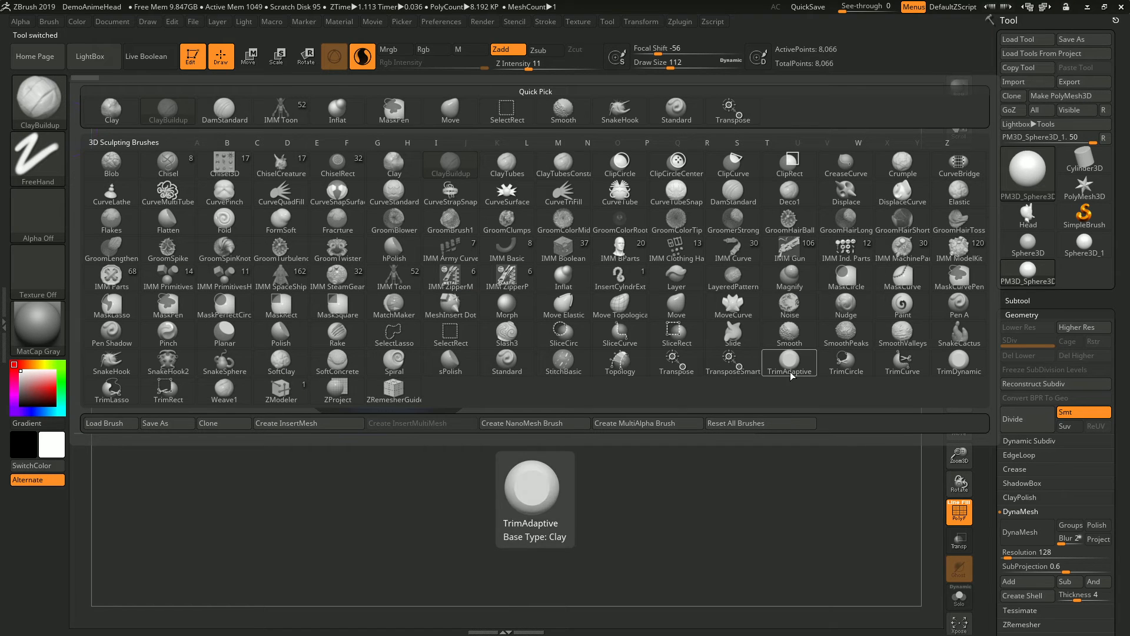
{"action": "left_click", "coordinate": [902, 362]}
{"action": "left_click", "coordinate": [858, 397]}
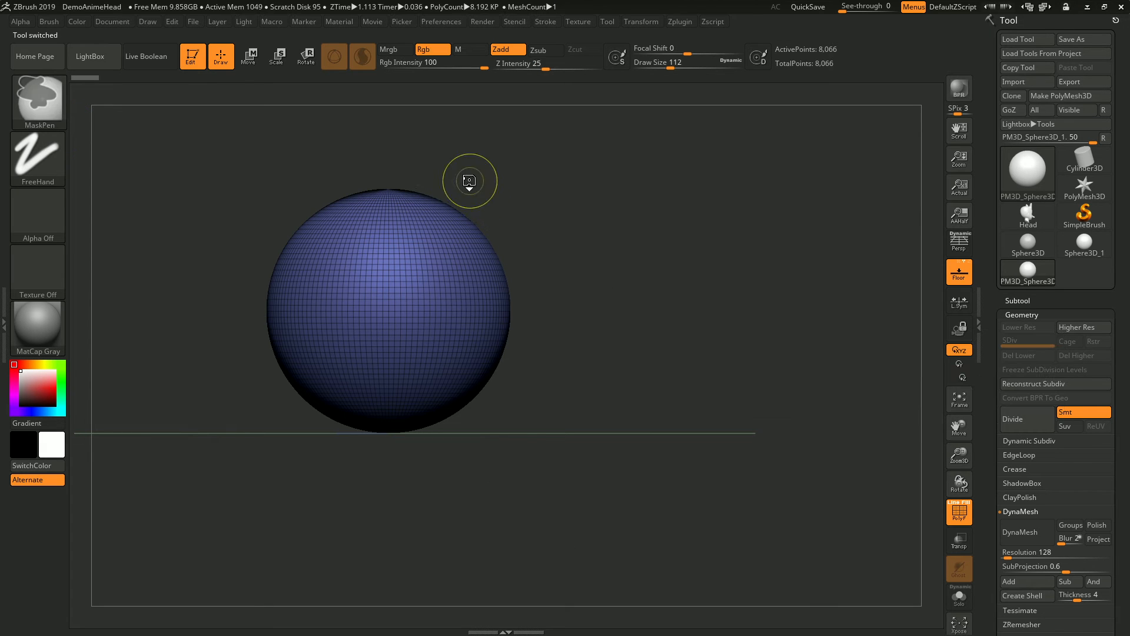
{"action": "left_click_drag", "start_coordinate": [465, 143], "coordinate": [262, 383], "text": "ctrl+shift"}
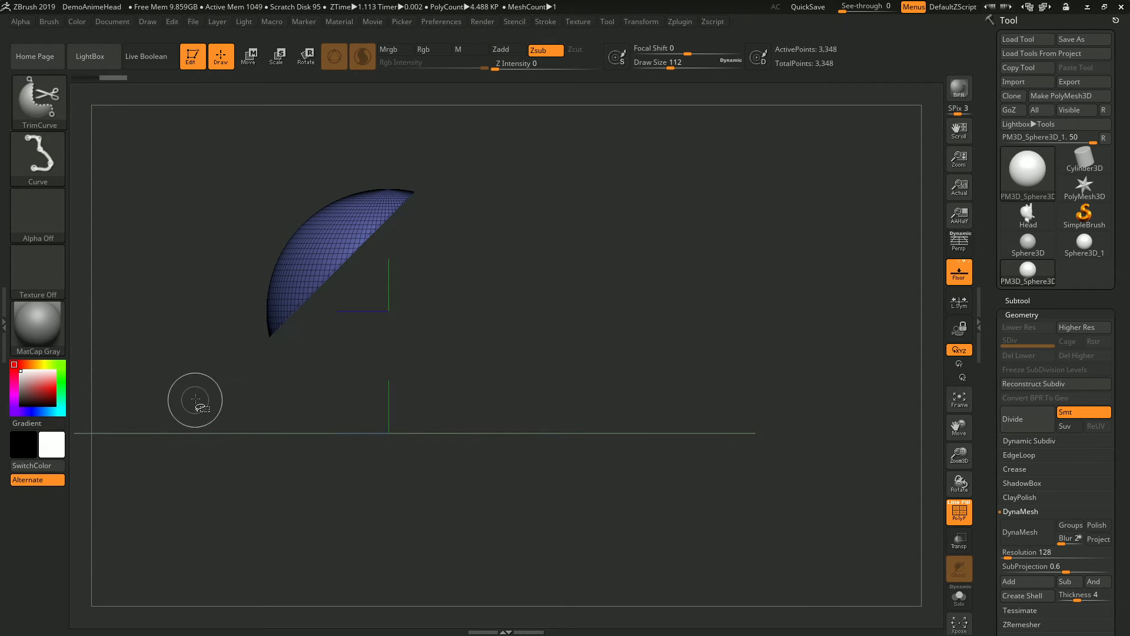
{"action": "key", "text": "ctrl+z"}
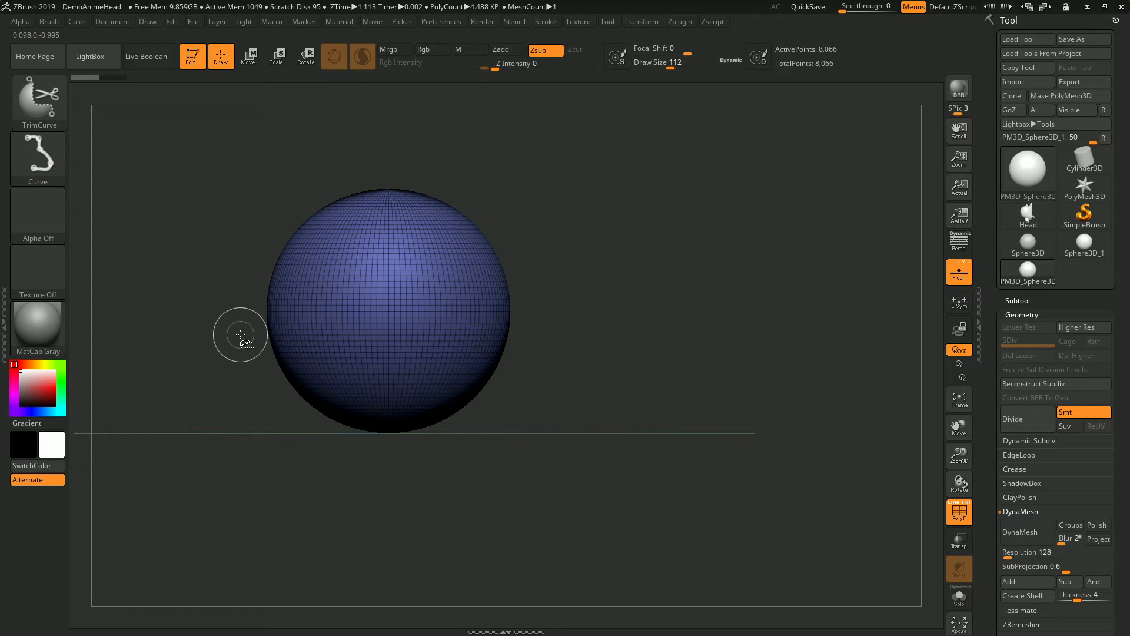
Step: Trim away the sphere's upper-left part with a diagonal TrimCurve cut in the opposite direction and examine the cut face
{"action": "key", "text": "shift"}
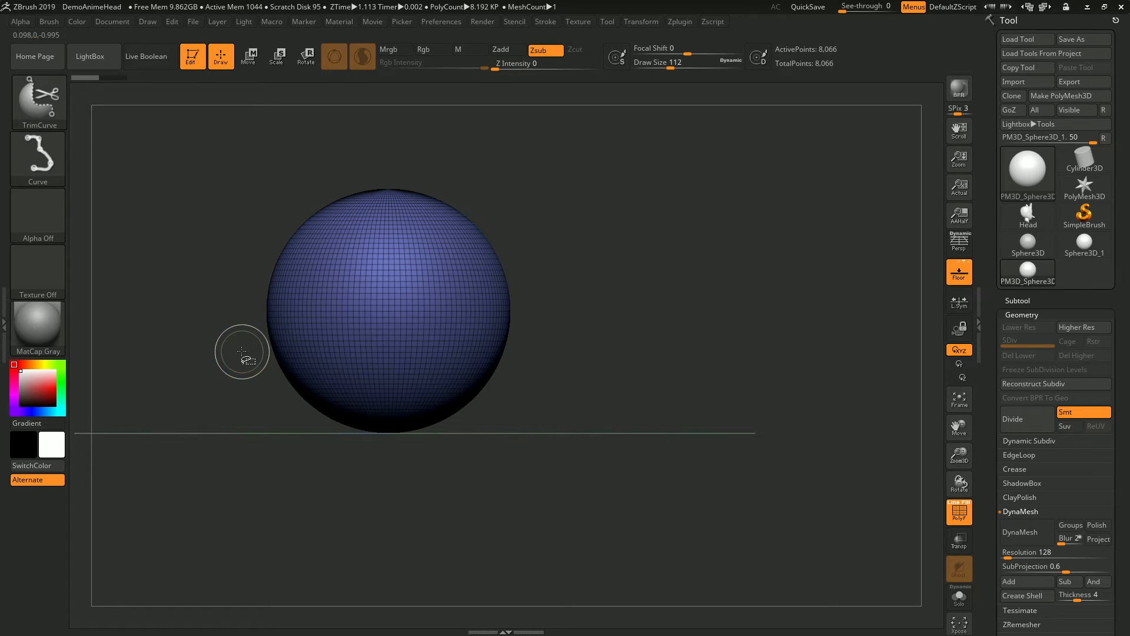
{"action": "mouse_move", "coordinate": [242, 347]}
{"action": "left_mouse_down", "text": "ctrl+shift"}
{"action": "mouse_move", "coordinate": [250, 327]}
{"action": "mouse_move", "coordinate": [458, 154]}
{"action": "left_mouse_up", "text": "ctrl+shift"}
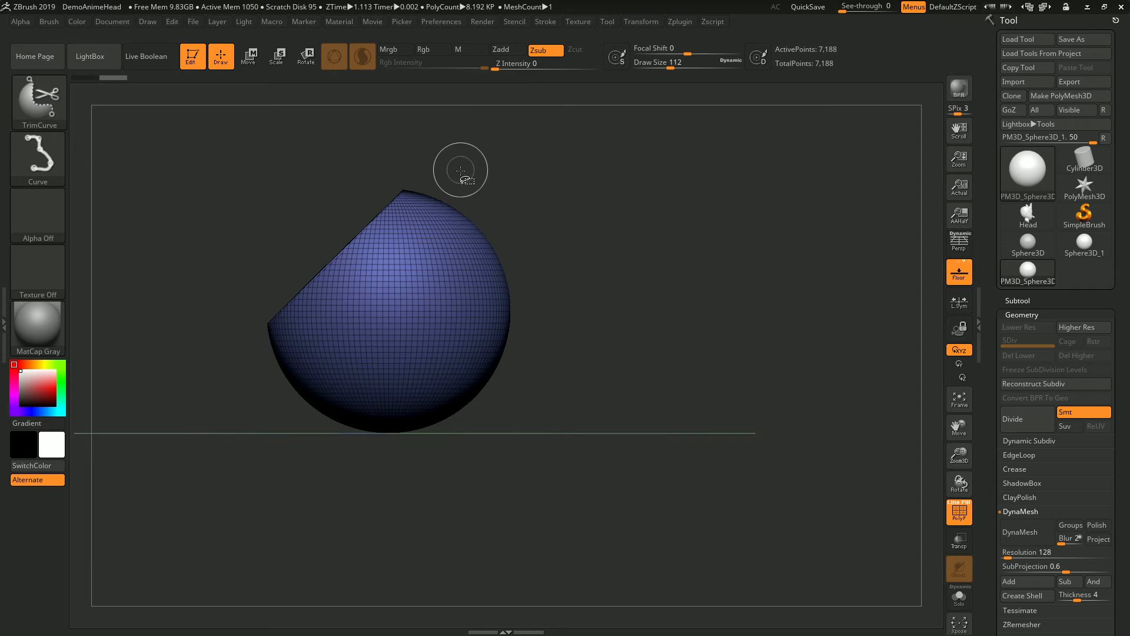
{"action": "left_click_drag", "start_coordinate": [245, 247], "coordinate": [307, 317]}
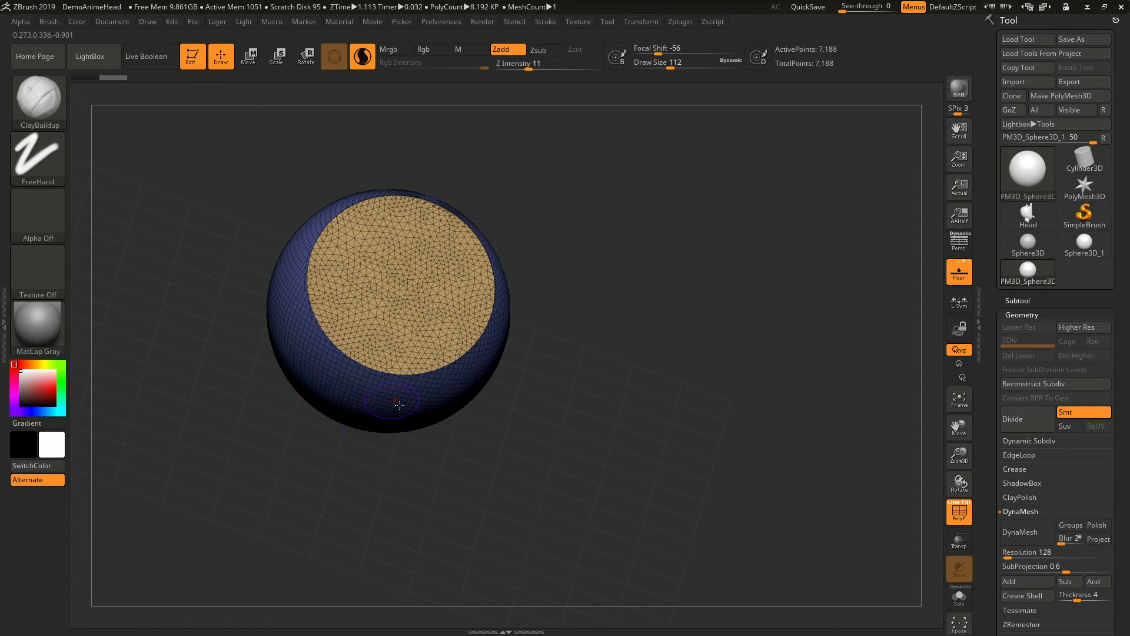
{"action": "left_click_drag", "start_coordinate": [236, 423], "coordinate": [459, 147]}
{"action": "left_click_drag", "start_coordinate": [166, 287], "coordinate": [189, 347]}
{"action": "left_click_drag", "start_coordinate": [519, 370], "coordinate": [573, 333]}
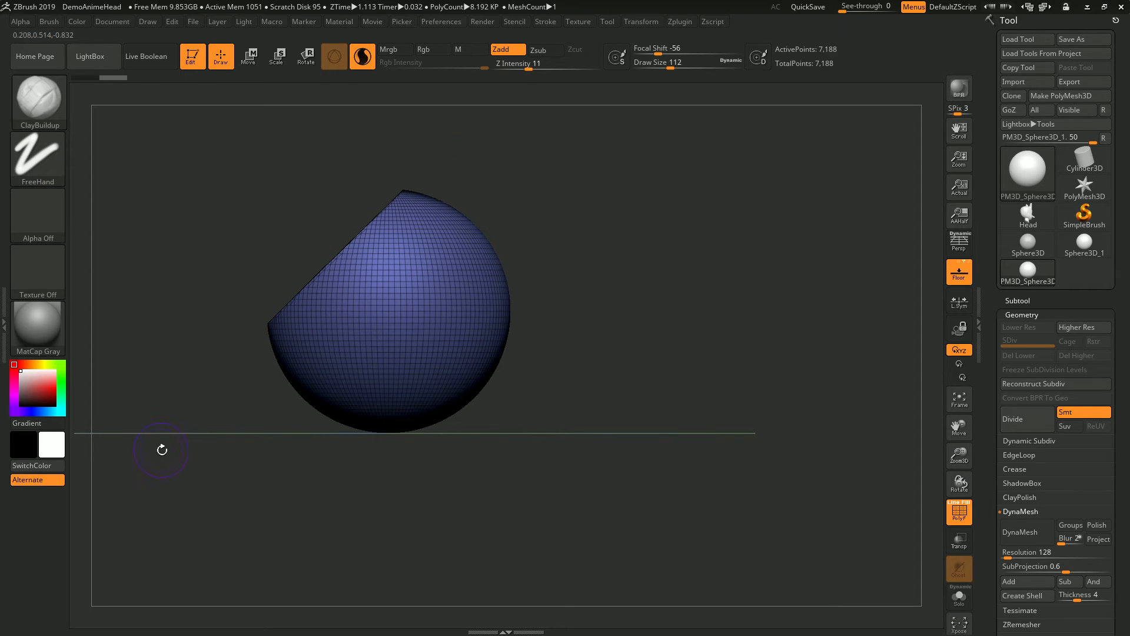
Step: Apply Mirror And Weld from the Modify Topology options to the trimmed sphere and view its cut face
{"action": "scroll", "coordinate": [1128, 459], "scroll_direction": "down", "scroll_amount": 5}
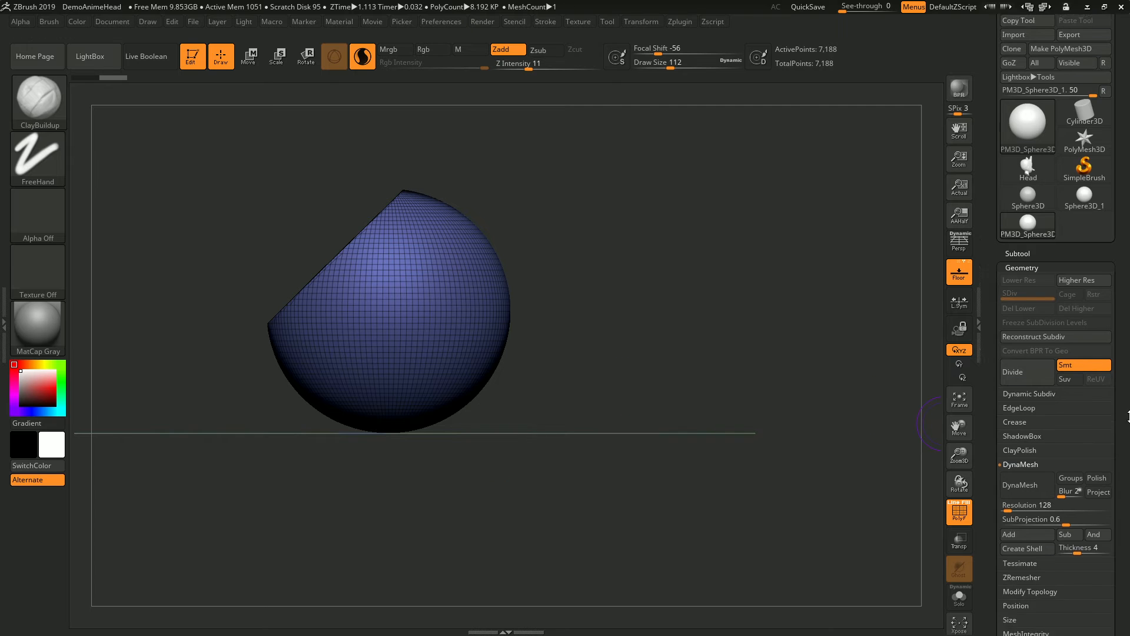
{"action": "left_click", "coordinate": [1049, 358]}
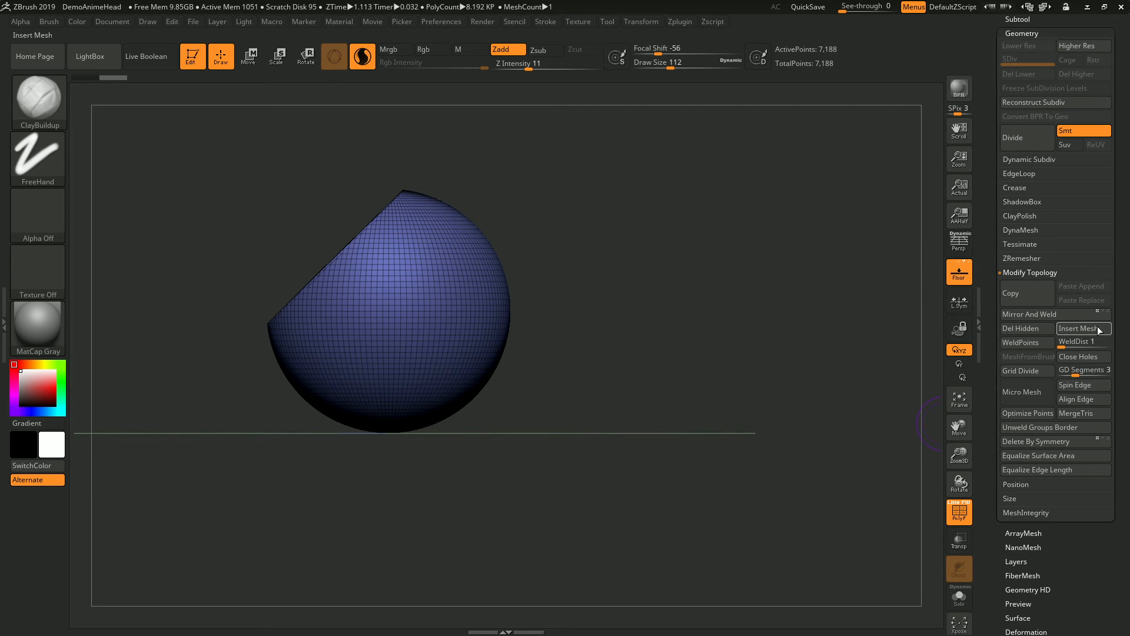
{"action": "left_click", "coordinate": [1079, 316]}
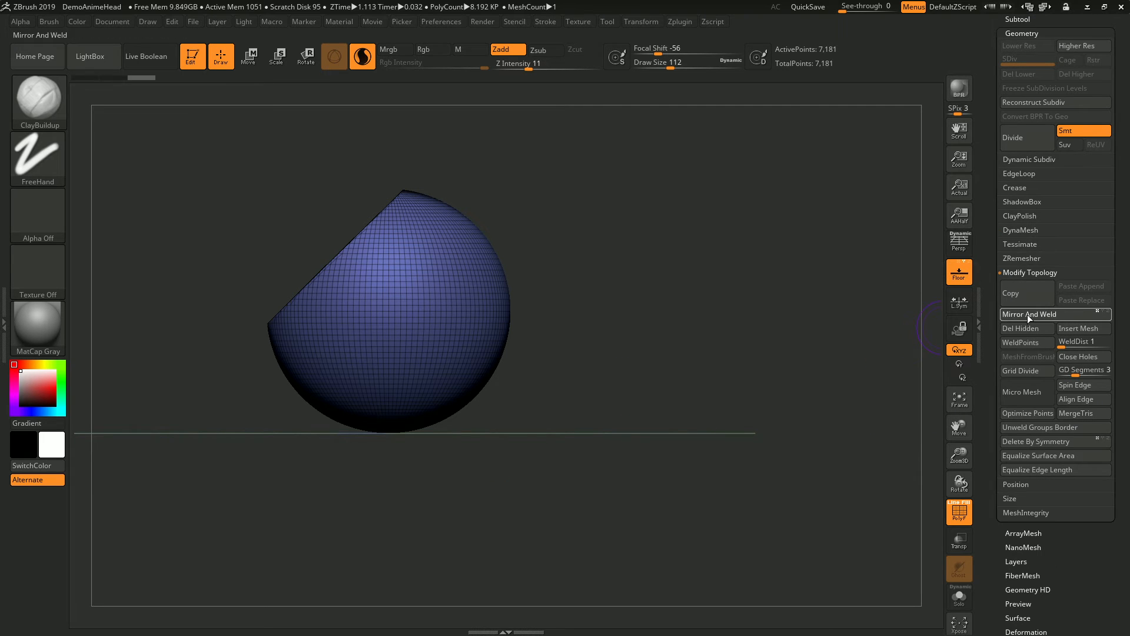
{"action": "right_click_drag", "start_coordinate": [459, 365], "coordinate": [557, 365]}
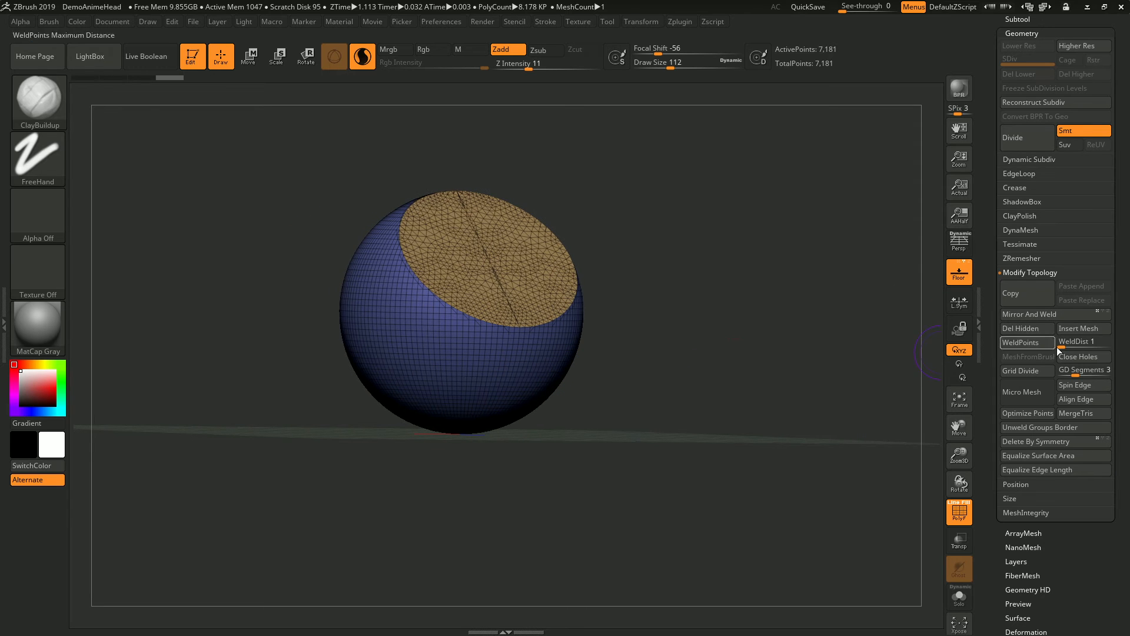
Step: Try Mirror And Weld on the trimmed sphere to repeat its diagonal cut vertically, and inspect both cut faces from the side
{"action": "mouse_move", "coordinate": [1063, 314]}
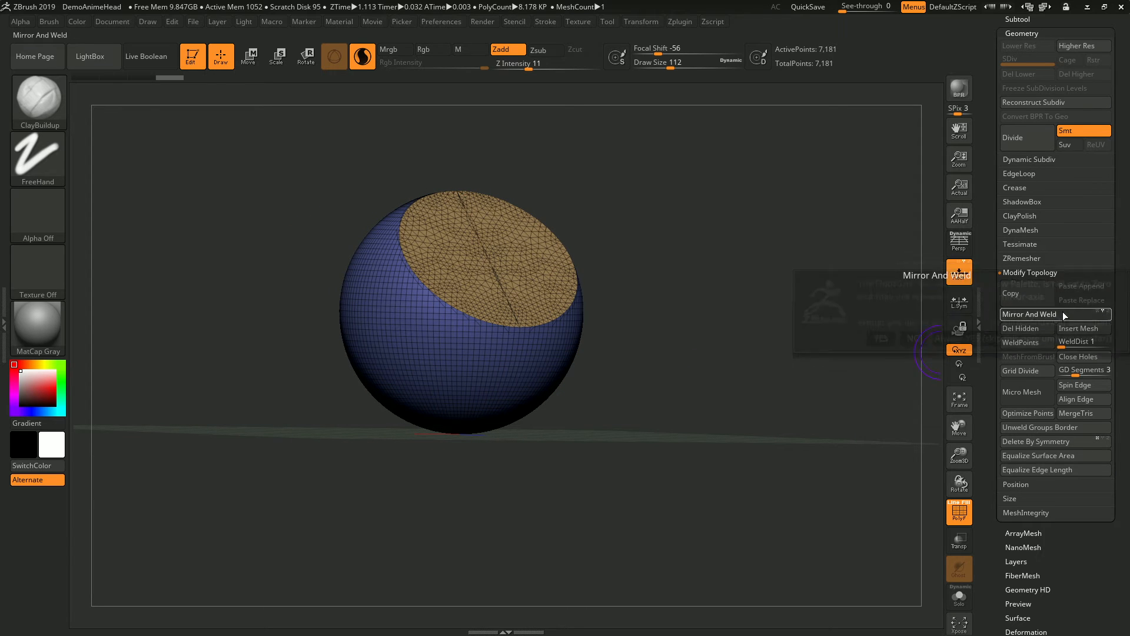
{"action": "left_click", "coordinate": [881, 338]}
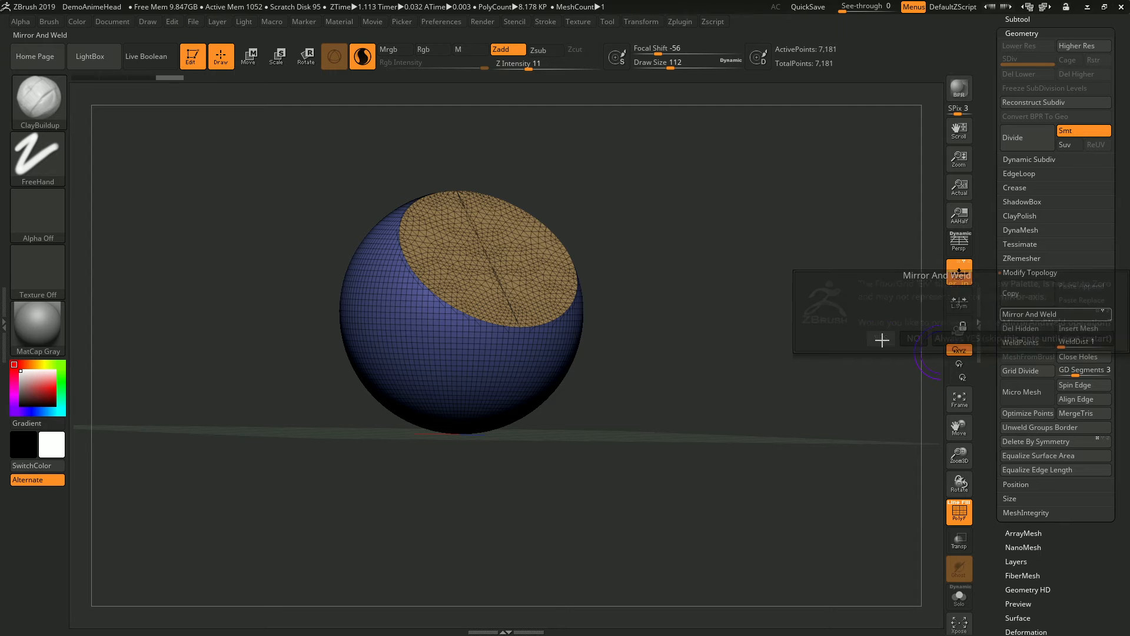
{"action": "left_click_drag", "start_coordinate": [773, 353], "coordinate": [706, 280]}
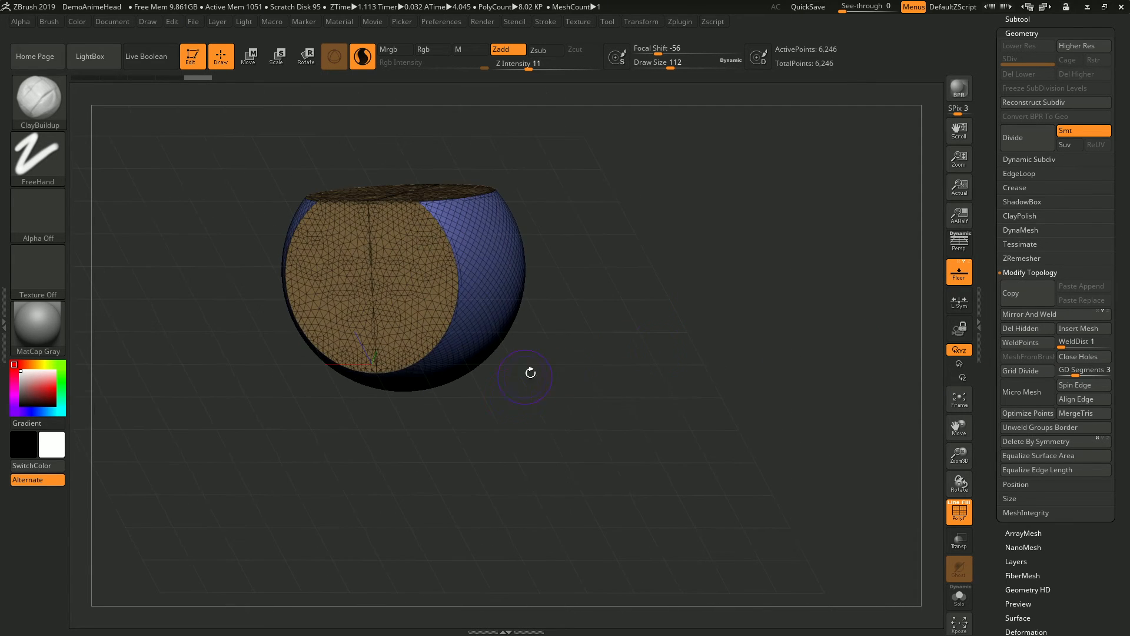
{"action": "left_click_drag", "start_coordinate": [530, 373], "coordinate": [641, 330]}
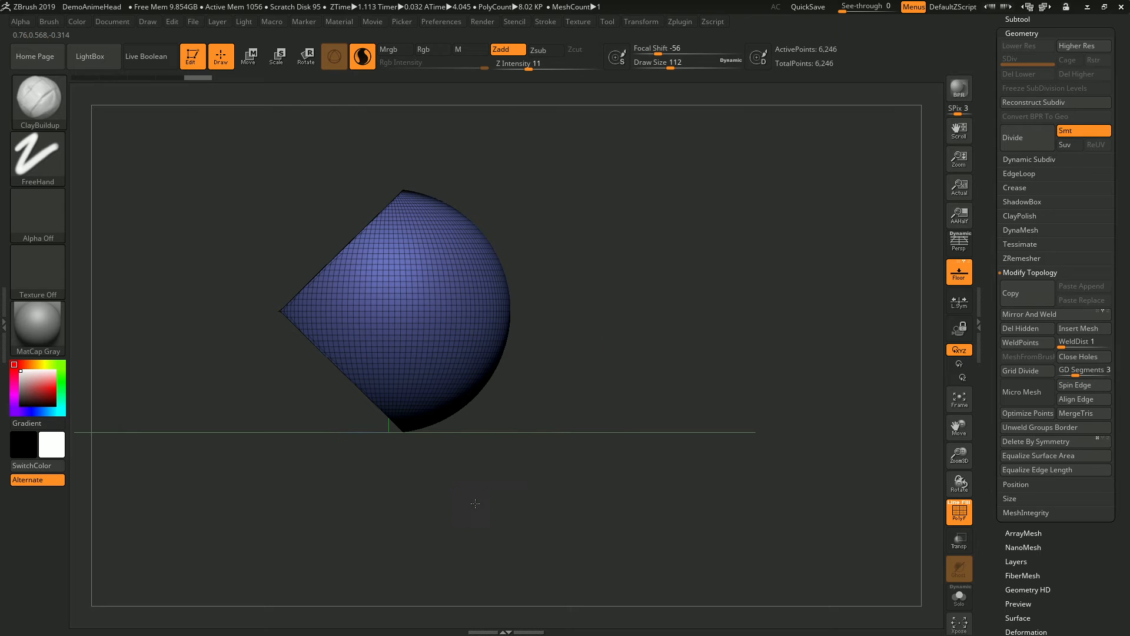
{"action": "left_click_drag", "start_coordinate": [475, 504], "coordinate": [573, 422]}
Step: Undo the Mirror And Weld and the earlier diagonal trim to restore the full sphere in side view
{"action": "key", "text": "ctrl+z"}
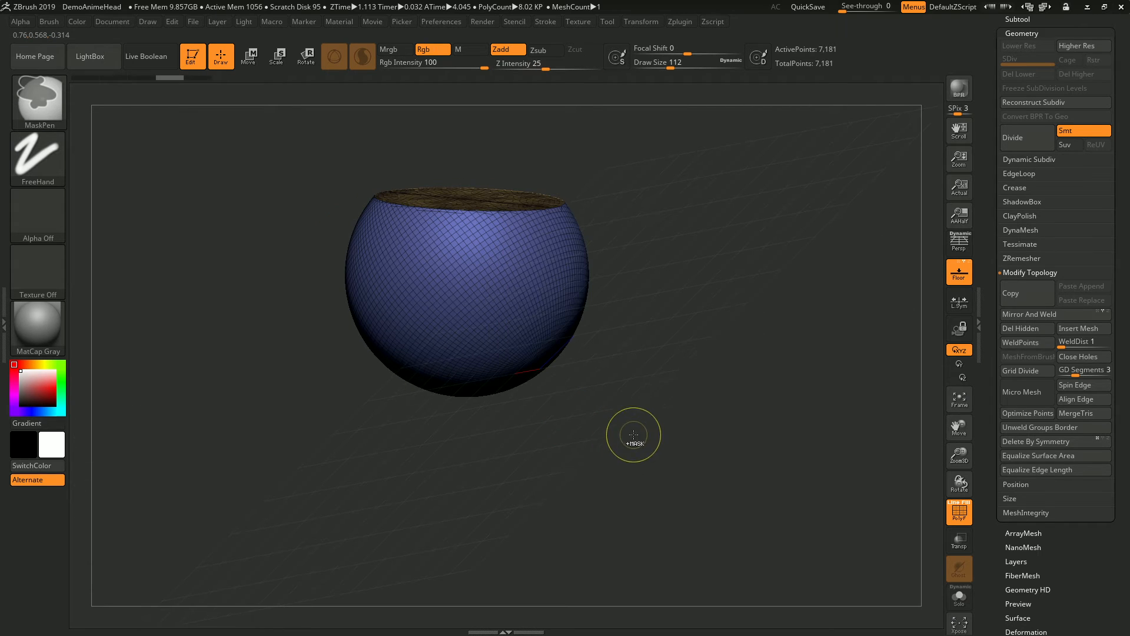
{"action": "left_click_drag", "start_coordinate": [726, 378], "coordinate": [598, 409], "text": "shift"}
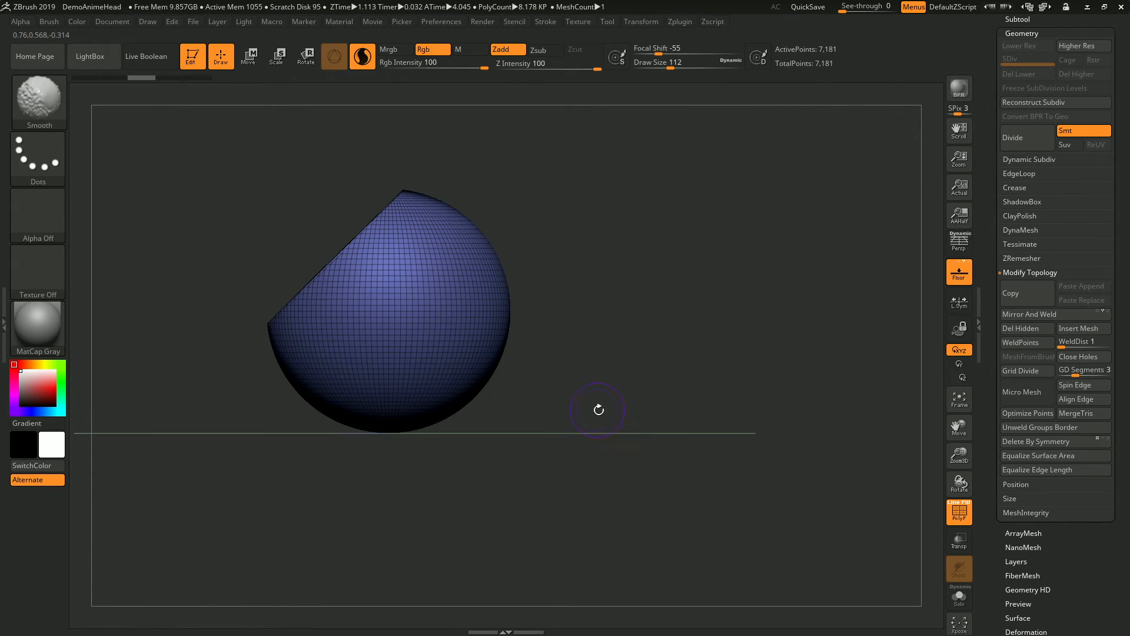
{"action": "key", "text": "ctrl+z"}
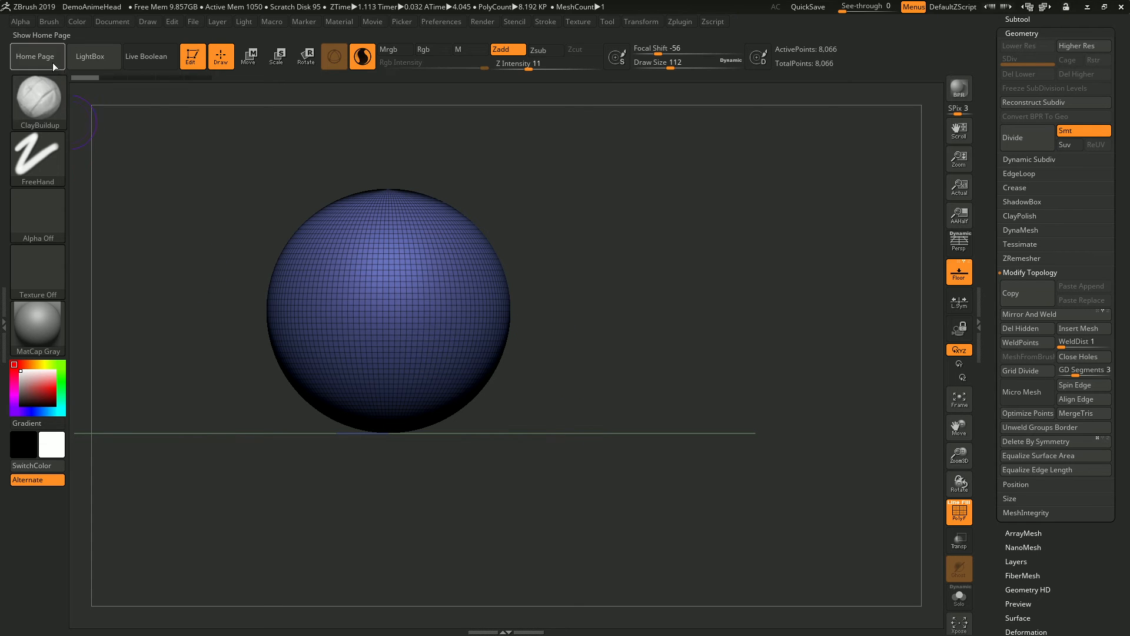
Step: Choose the SliceCirc brush and try a circular slice on the sphere's upper-right side
{"action": "left_click", "coordinate": [51, 86]}
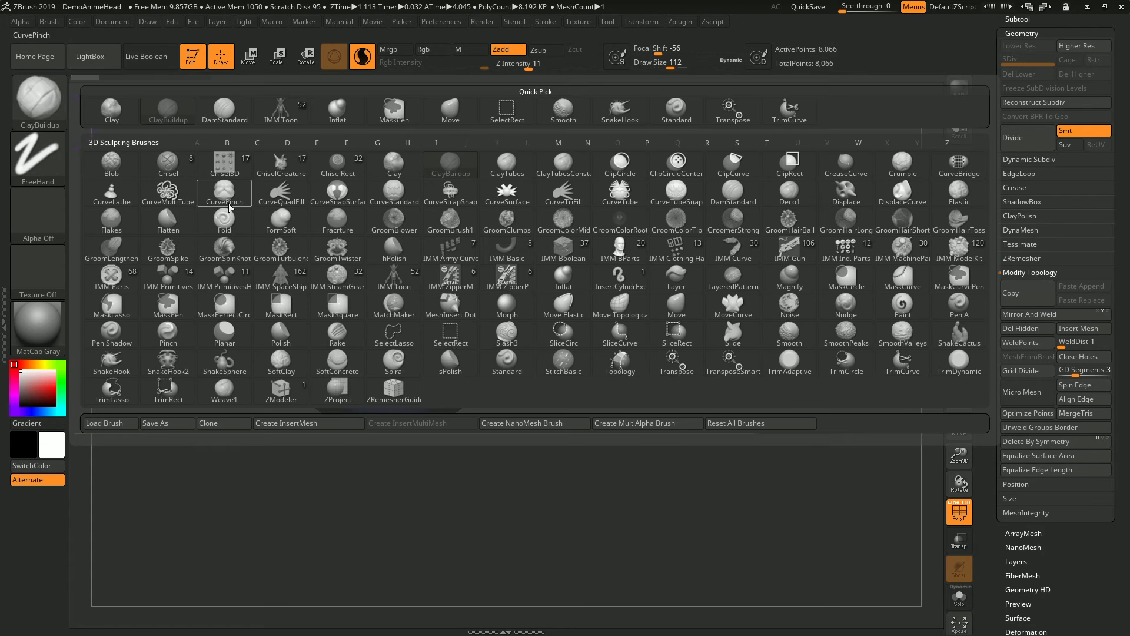
{"action": "left_click", "coordinate": [564, 346]}
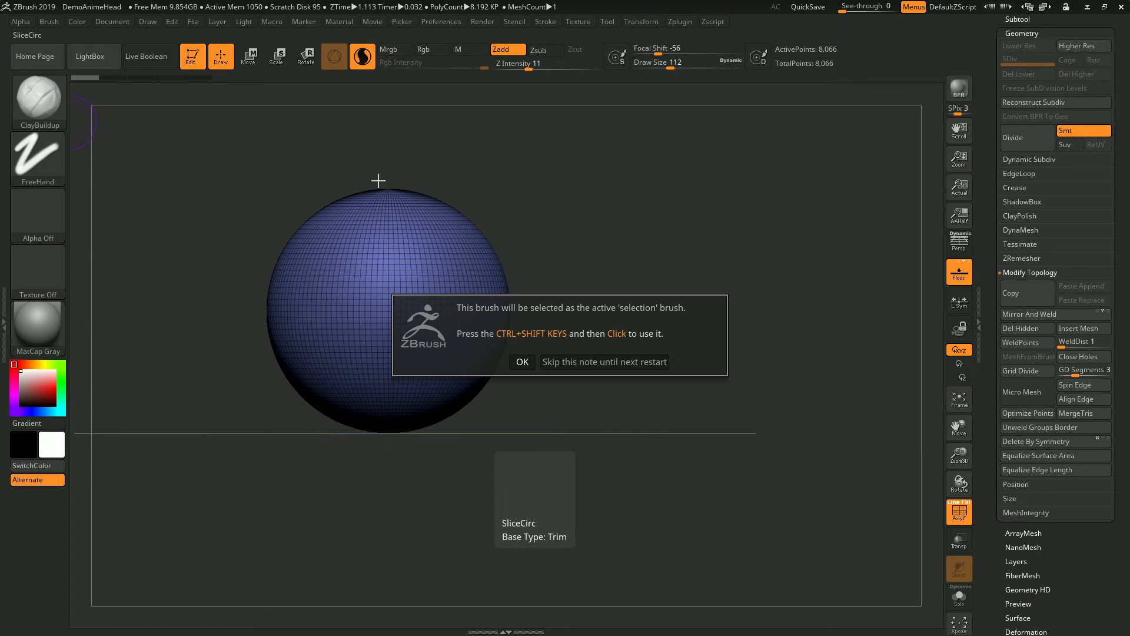
{"action": "left_click", "coordinate": [522, 361]}
{"action": "mouse_move", "coordinate": [405, 154]}
{"action": "left_mouse_down", "text": "ctrl+shift"}
{"action": "mouse_move", "coordinate": [289, 286]}
{"action": "mouse_move", "coordinate": [471, 229]}
{"action": "mouse_move", "coordinate": [497, 234]}
{"action": "left_mouse_up", "text": "ctrl+shift"}
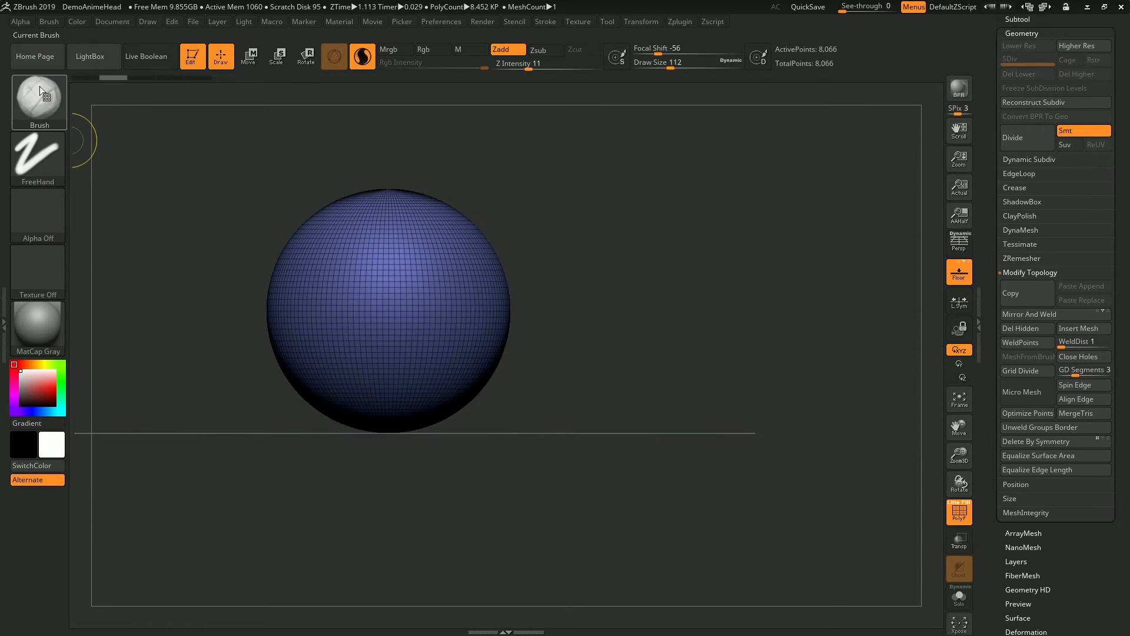
Step: Choose the TrimCircle brush, cut a round notch into the sphere's upper-right side and examine the cut surface
{"action": "left_click", "coordinate": [40, 86]}
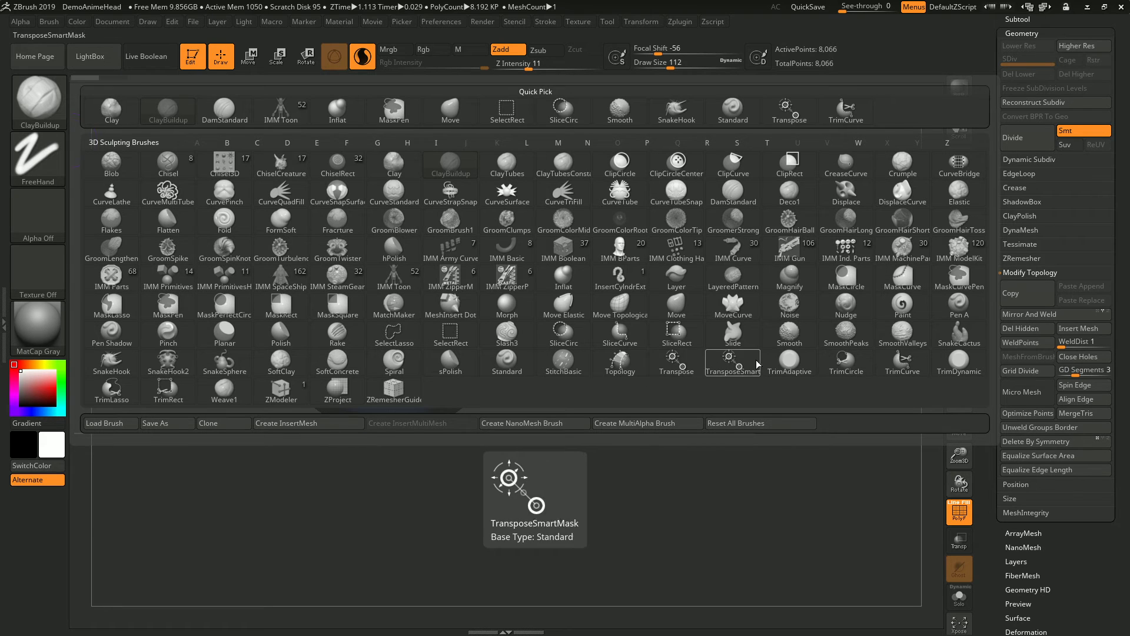
{"action": "left_click", "coordinate": [35, 88]}
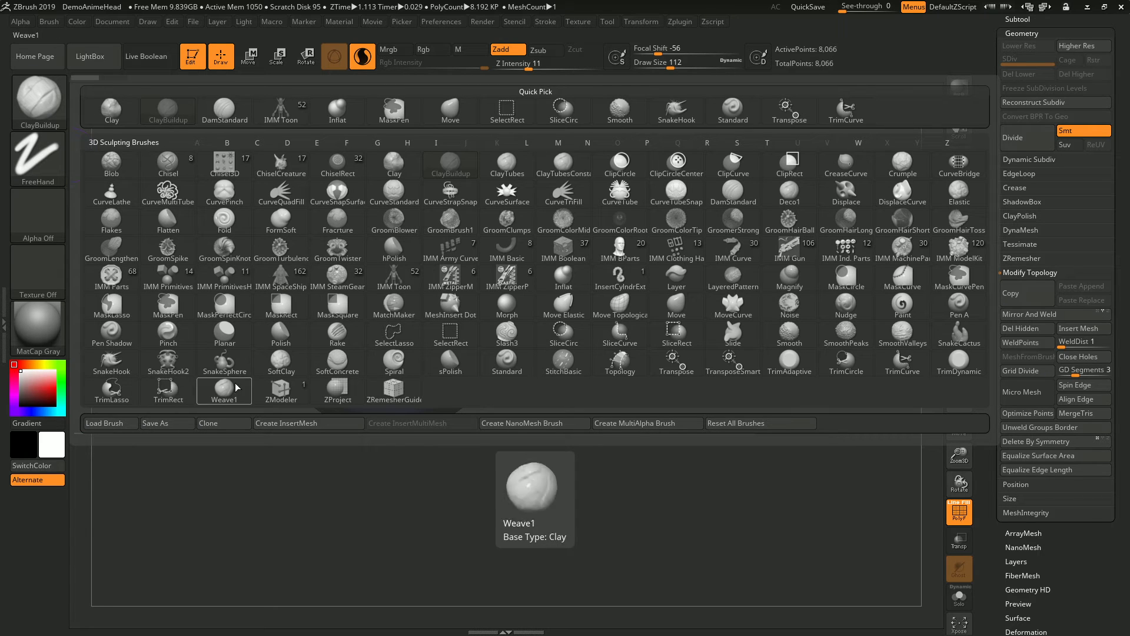
{"action": "left_click", "coordinate": [857, 364]}
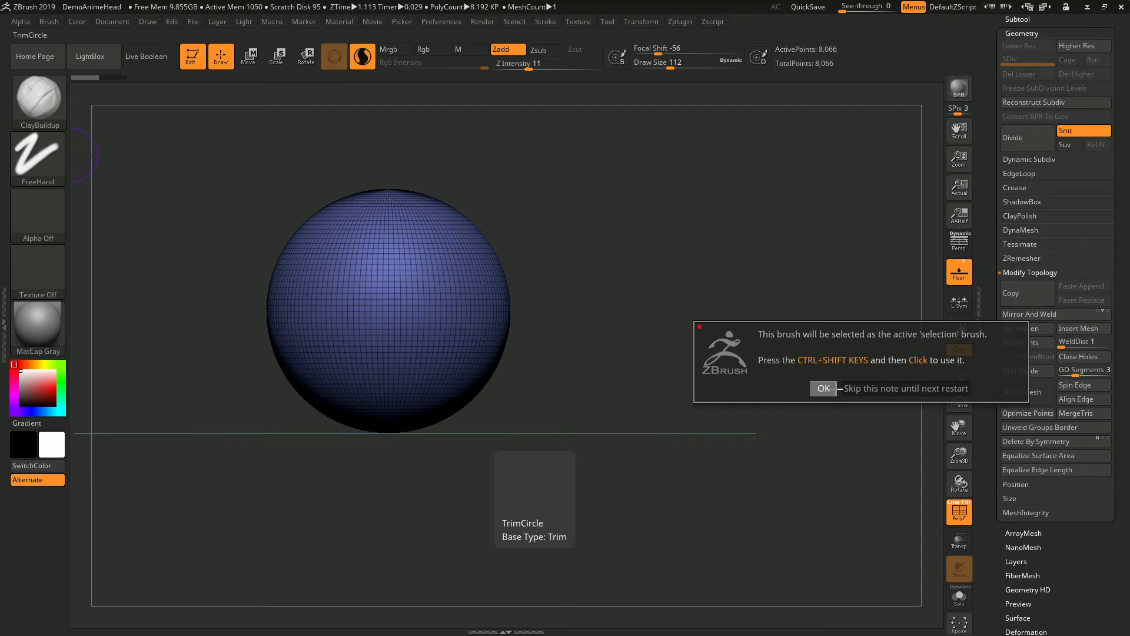
{"action": "left_click", "coordinate": [823, 388]}
{"action": "mouse_move", "coordinate": [565, 180]}
{"action": "left_mouse_down", "text": "ctrl+shift"}
{"action": "mouse_move", "coordinate": [484, 300]}
{"action": "mouse_move", "coordinate": [456, 304]}
{"action": "left_mouse_up", "text": "ctrl+shift"}
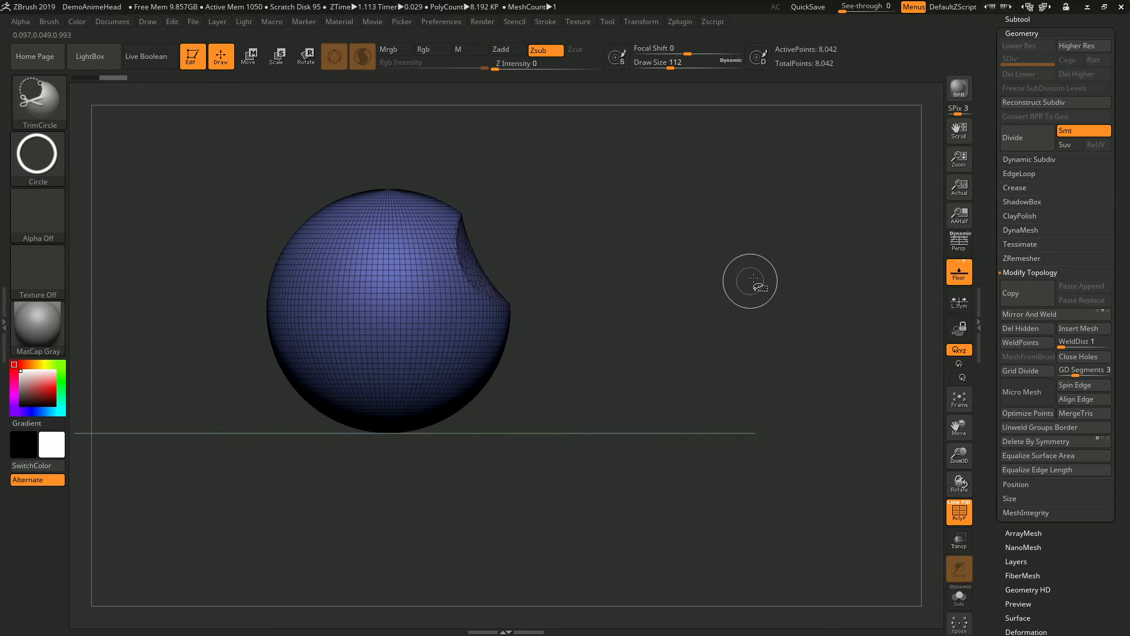
{"action": "mouse_move", "coordinate": [674, 293]}
{"action": "left_mouse_down"}
{"action": "mouse_move", "coordinate": [648, 286]}
{"action": "mouse_move", "coordinate": [679, 243]}
{"action": "left_mouse_up"}
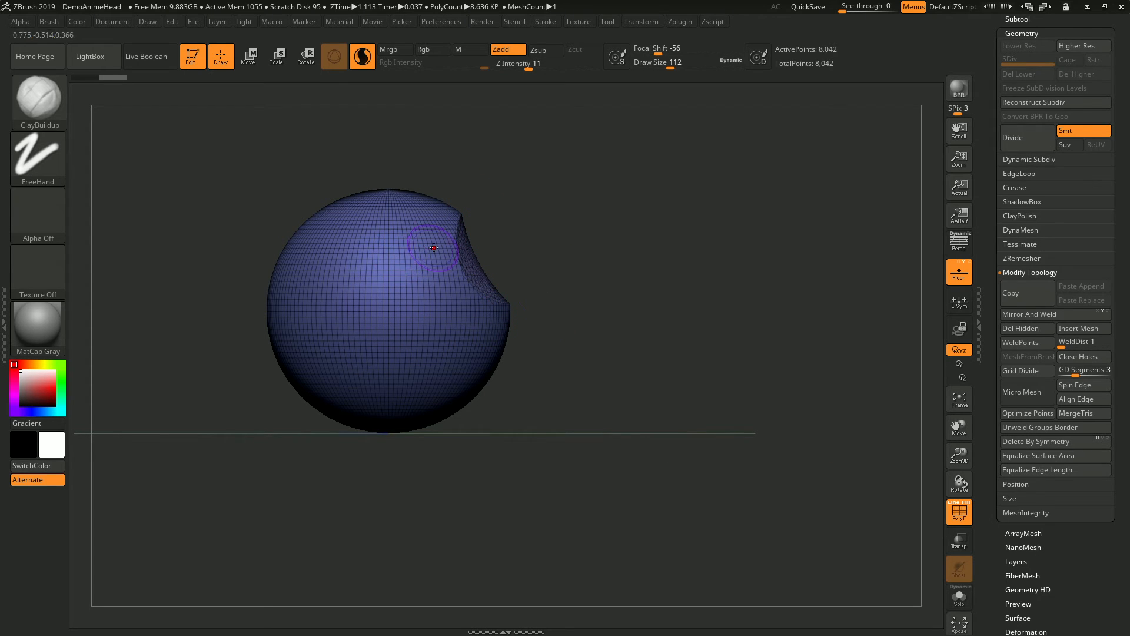
{"action": "left_click_drag", "start_coordinate": [608, 293], "coordinate": [574, 310]}
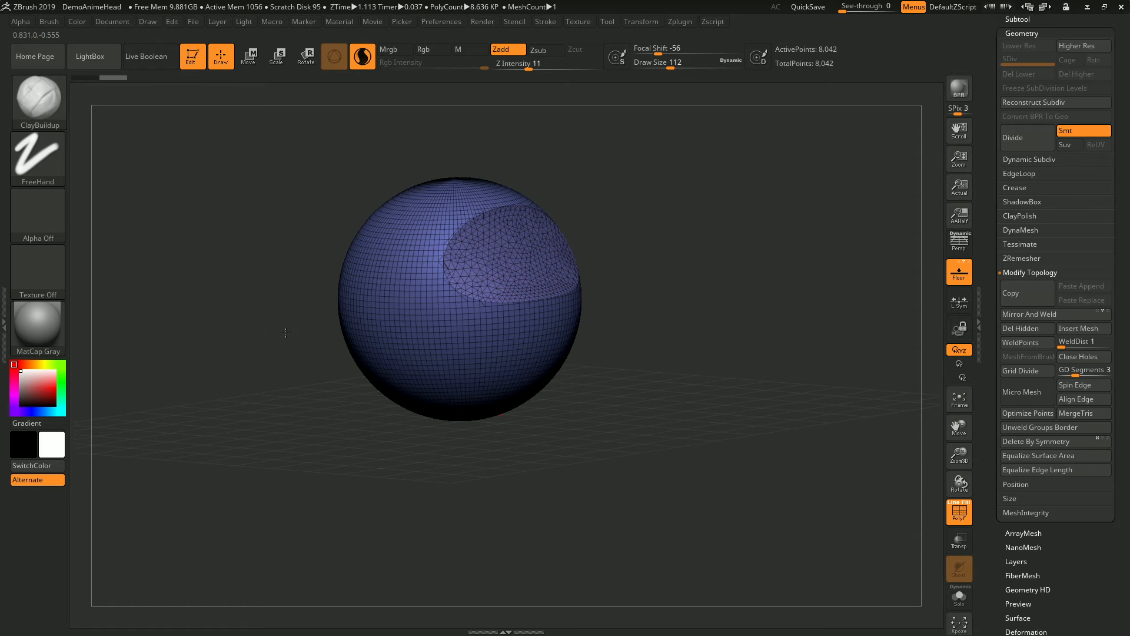
{"action": "left_click_drag", "start_coordinate": [286, 333], "coordinate": [255, 295]}
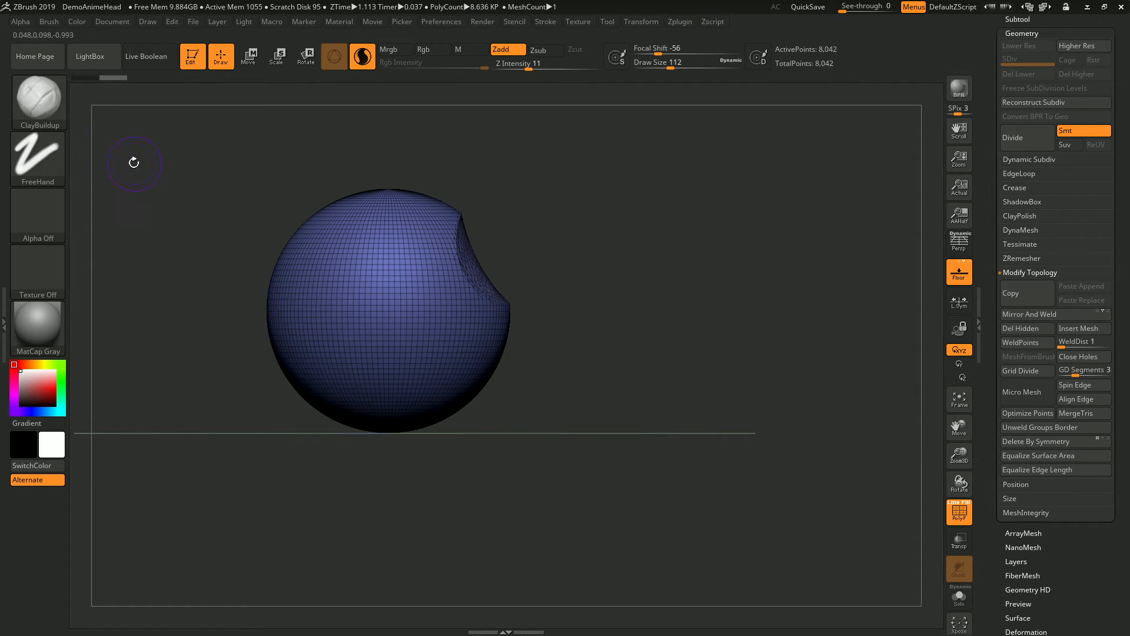
Step: Set ClipCurve as the active selection brush for the notched sphere
{"action": "left_click", "coordinate": [48, 90]}
{"action": "left_click_drag", "start_coordinate": [640, 210], "coordinate": [539, 280]}
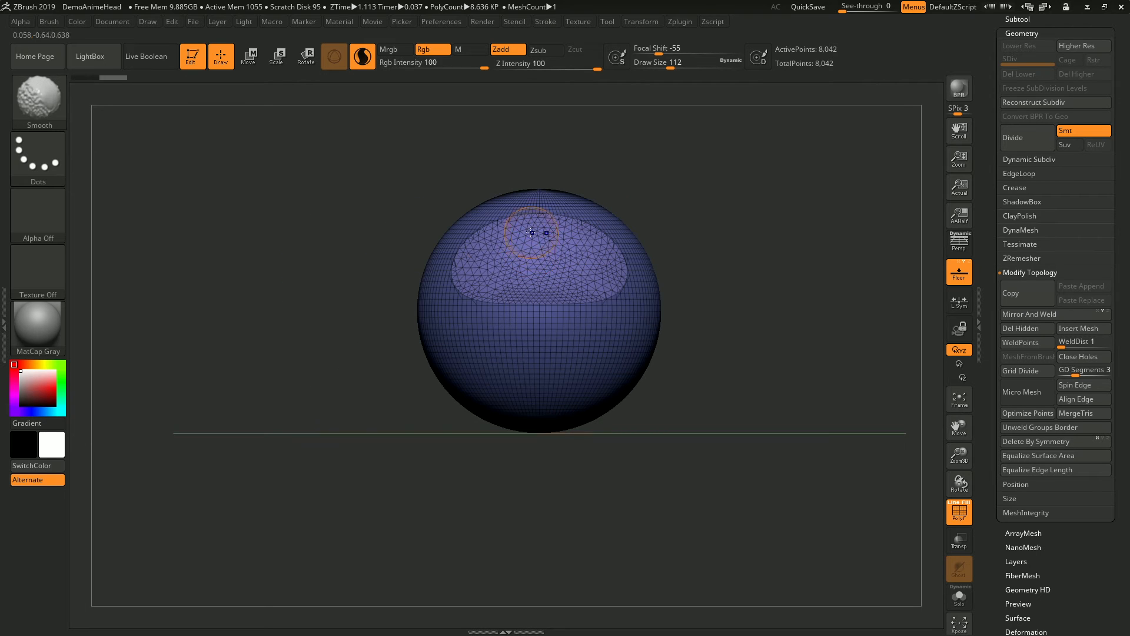
{"action": "left_click_drag", "start_coordinate": [240, 319], "coordinate": [82, 318]}
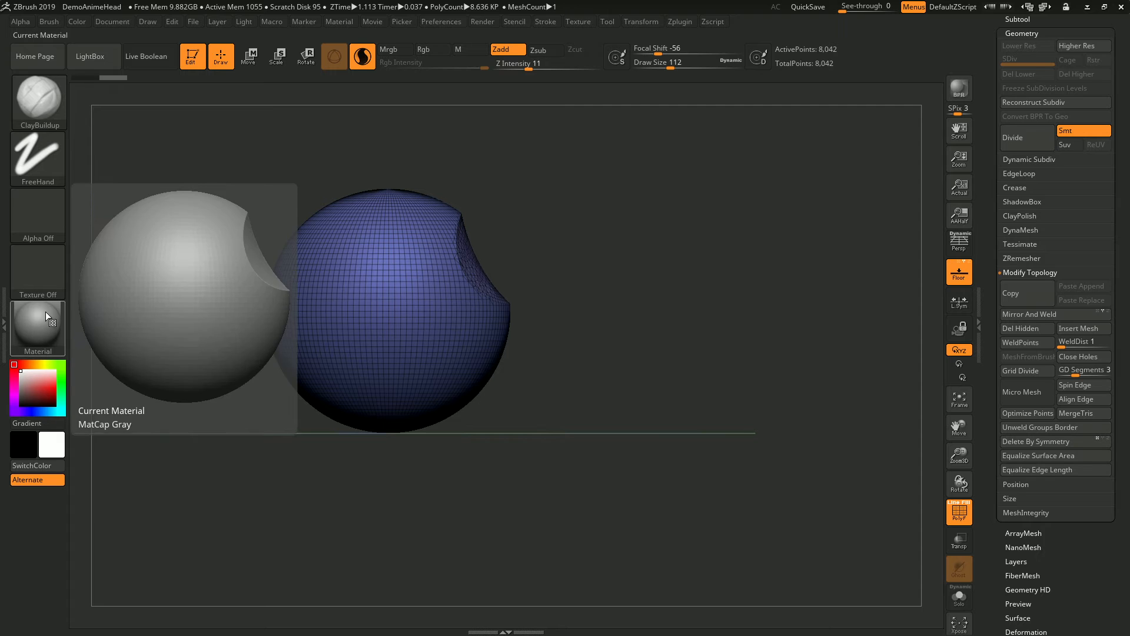
{"action": "left_click", "coordinate": [37, 98]}
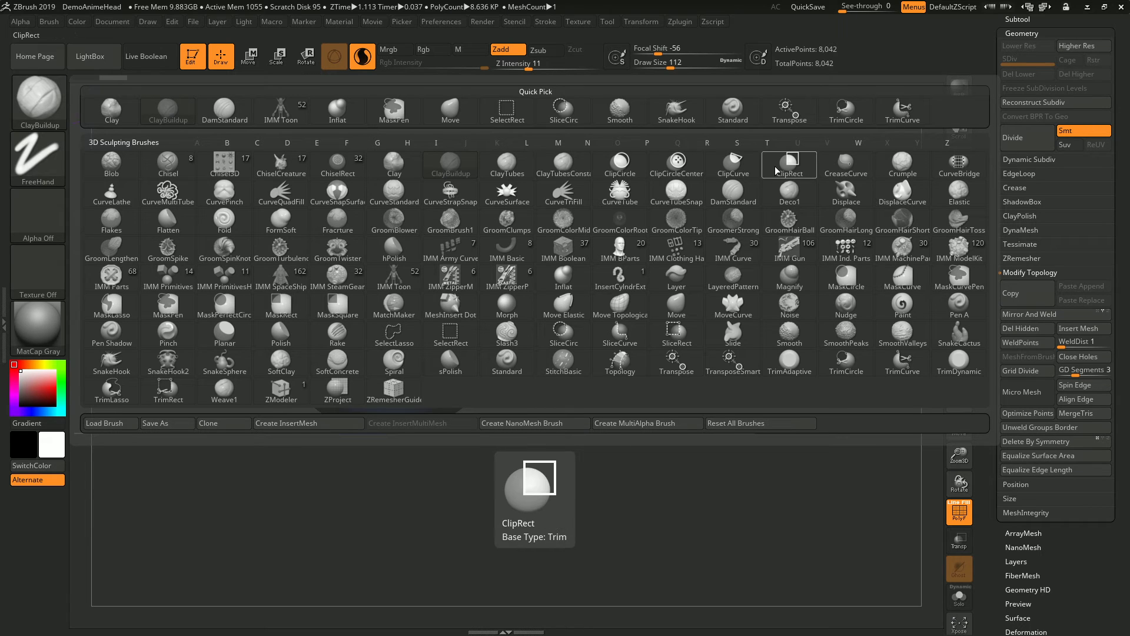
{"action": "left_click", "coordinate": [753, 171]}
{"action": "left_click", "coordinate": [713, 193]}
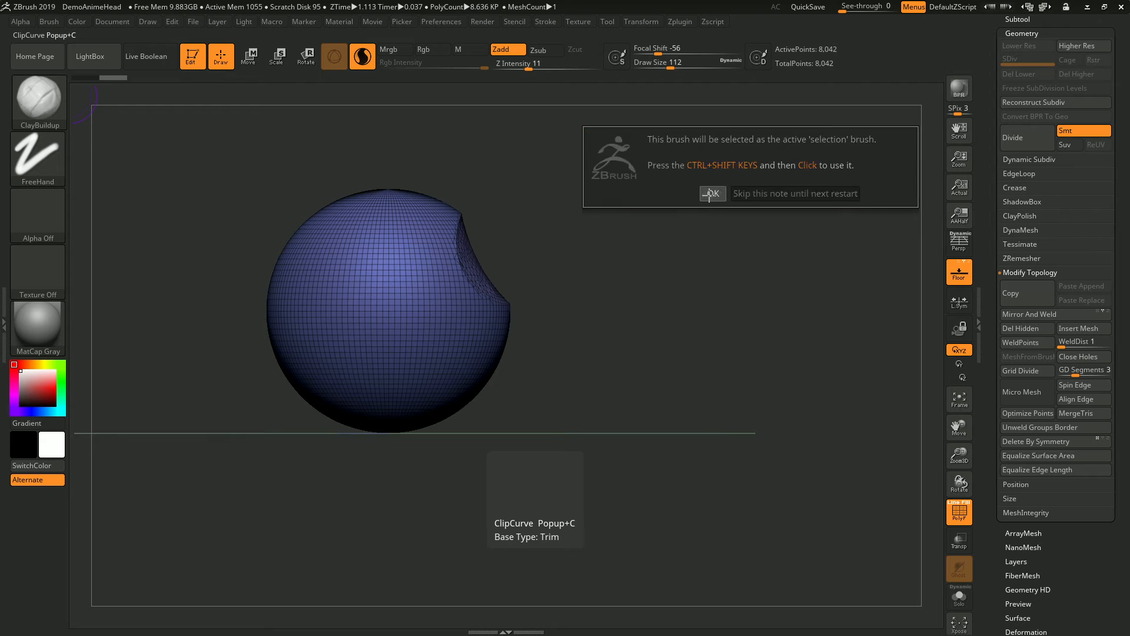
{"action": "key", "text": "ctrl"}
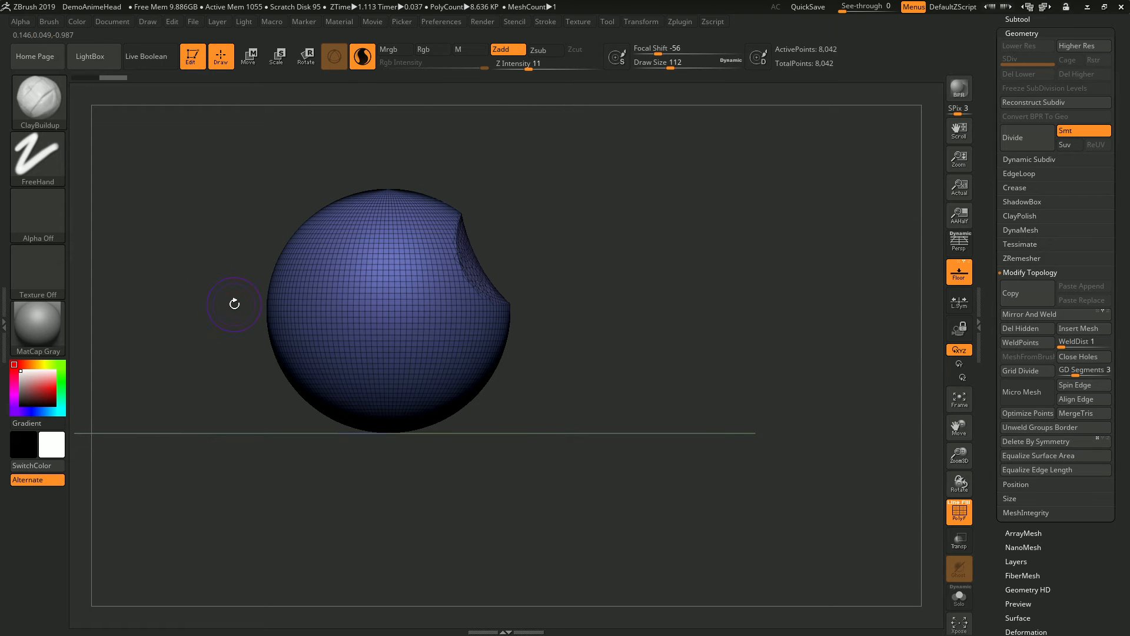
Step: Clip the sphere's upper-left side with a diagonal ClipCurve line in the view facing the notch, and examine the flattened sides
{"action": "left_click_drag", "start_coordinate": [262, 332], "coordinate": [218, 348]}
{"action": "left_click_drag", "start_coordinate": [608, 344], "coordinate": [758, 340]}
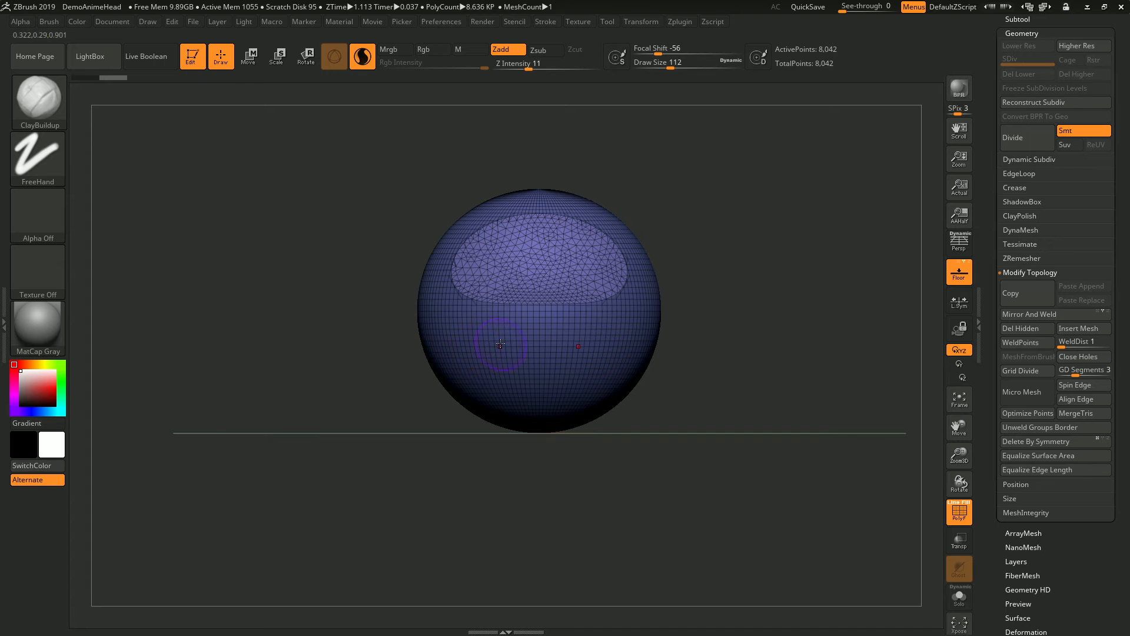
{"action": "mouse_move", "coordinate": [389, 360]}
{"action": "left_mouse_down", "text": "ctrl+shift"}
{"action": "mouse_move", "coordinate": [418, 312]}
{"action": "mouse_move", "coordinate": [577, 158]}
{"action": "mouse_move", "coordinate": [566, 134]}
{"action": "left_mouse_up", "text": "ctrl+shift"}
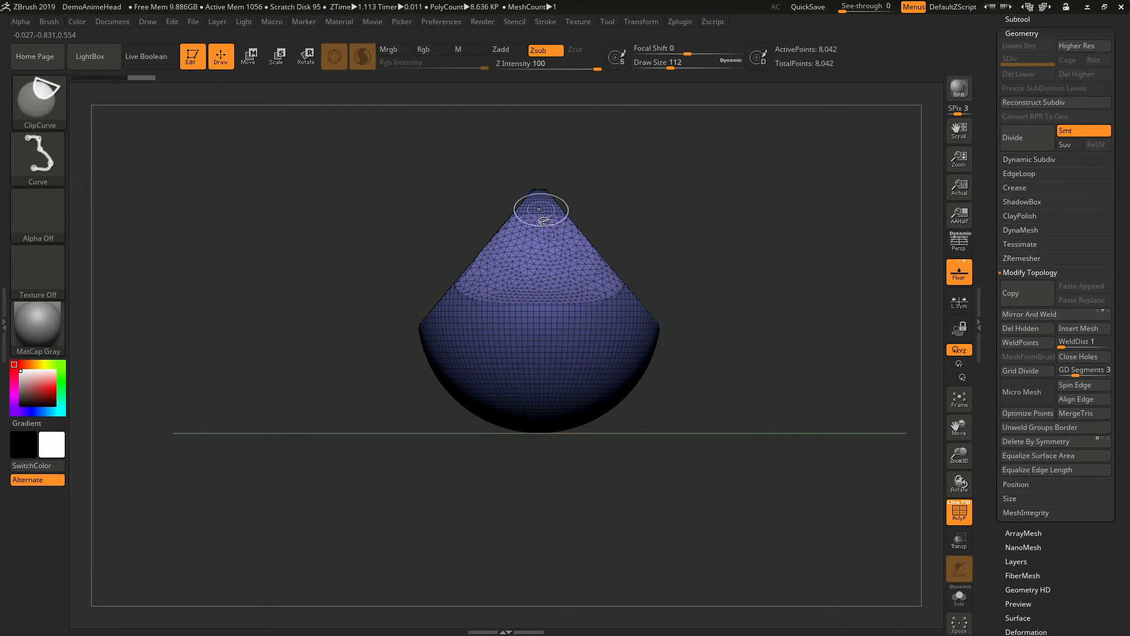
{"action": "left_click_drag", "start_coordinate": [383, 358], "coordinate": [439, 376]}
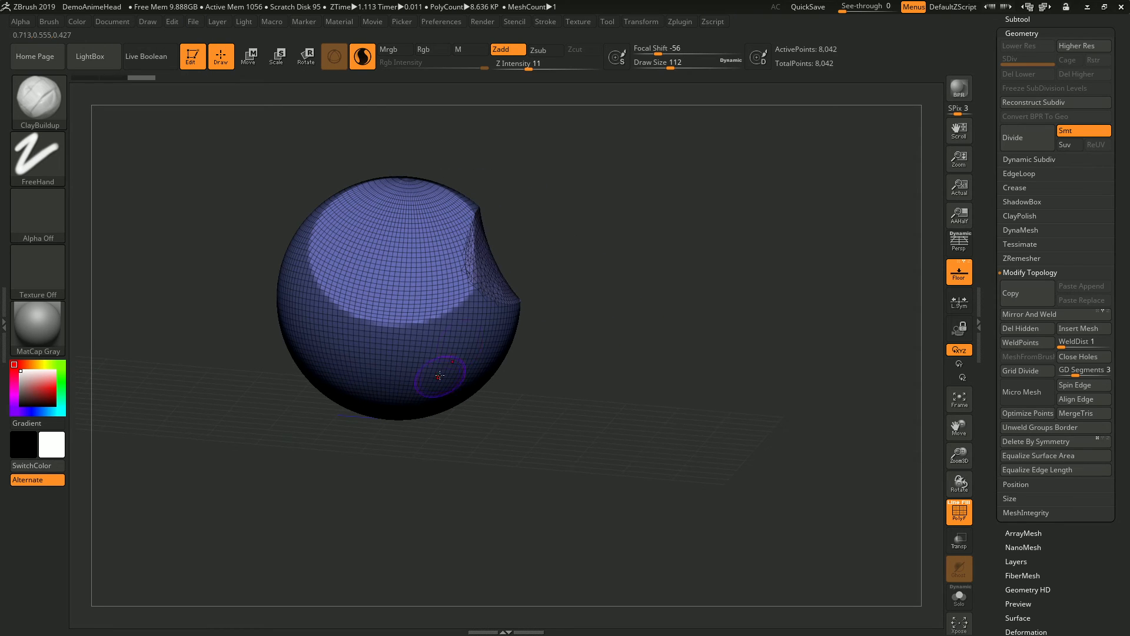
{"action": "left_click_drag", "start_coordinate": [654, 287], "coordinate": [638, 303]}
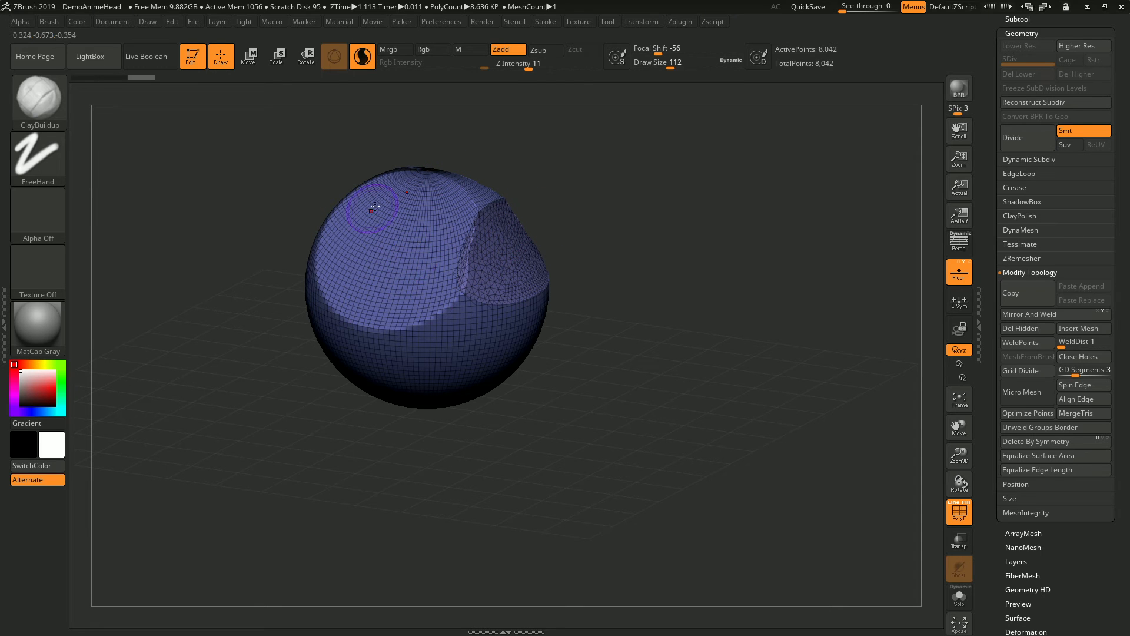
{"action": "left_click_drag", "start_coordinate": [623, 418], "coordinate": [278, 394]}
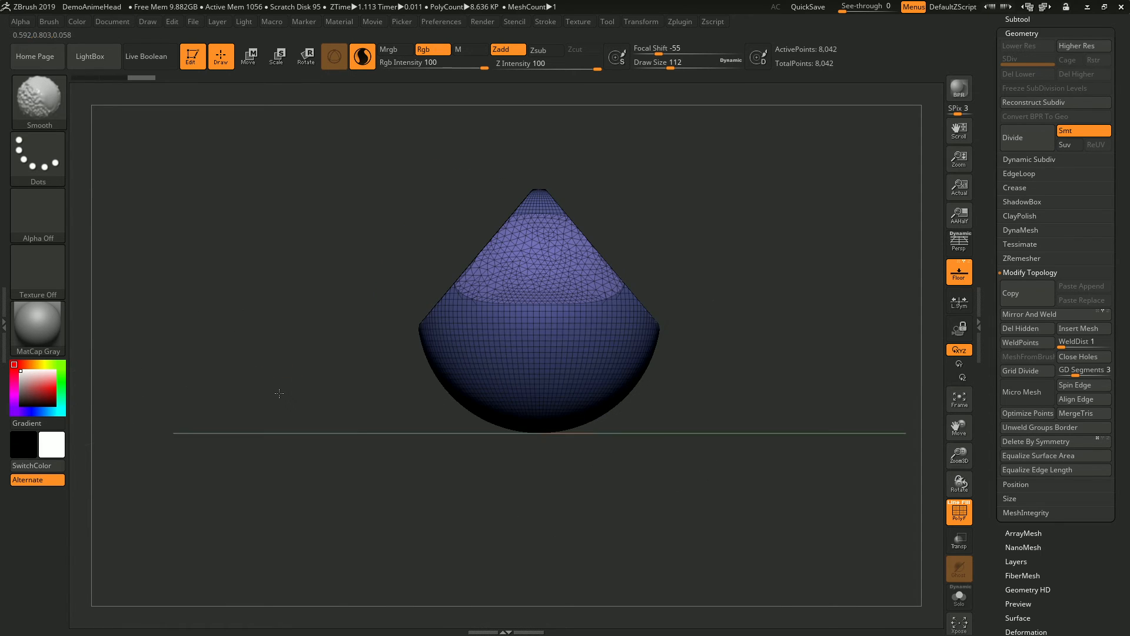
Step: Clip the pointed top of the shape flat with a horizontal ClipCurve line
{"action": "key", "text": "space"}
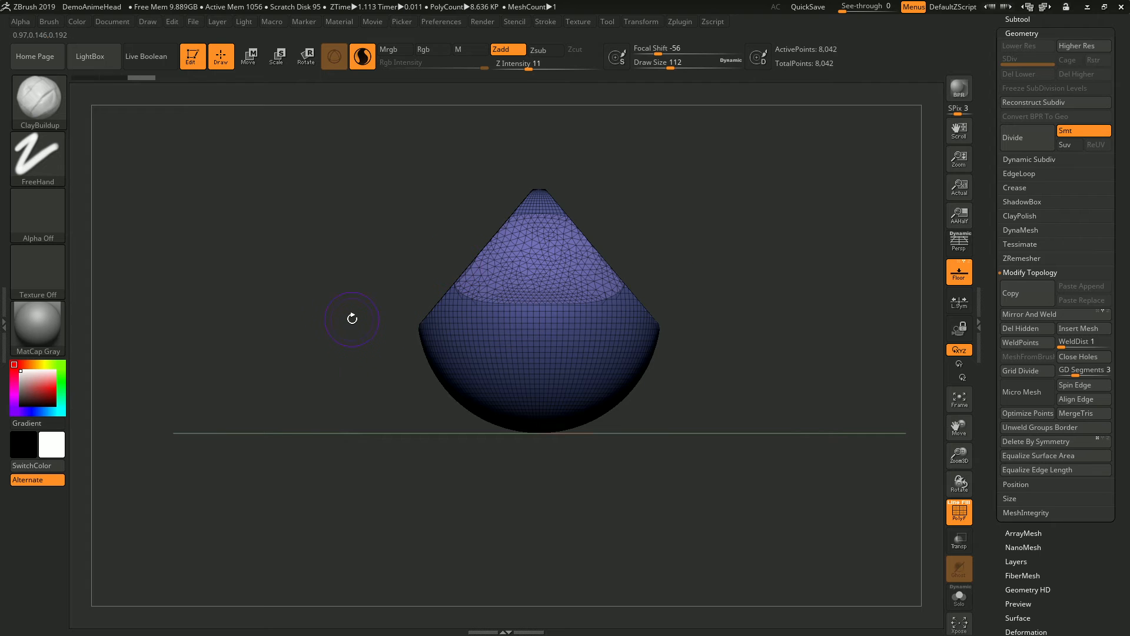
{"action": "left_click_drag", "start_coordinate": [339, 264], "coordinate": [357, 279]}
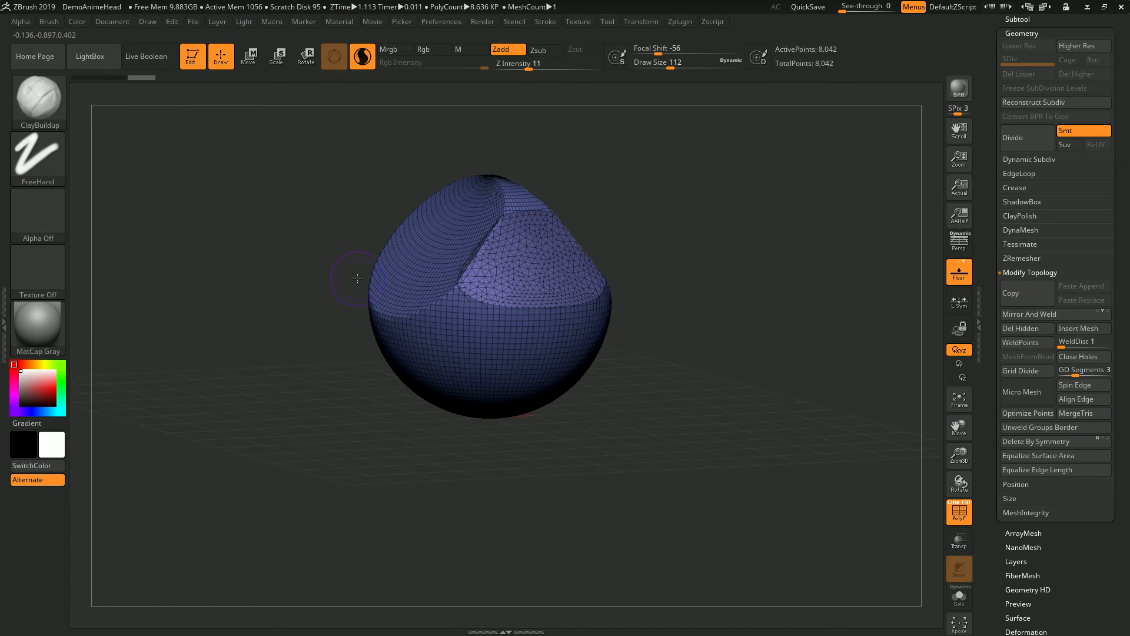
{"action": "left_click_drag", "start_coordinate": [248, 238], "coordinate": [214, 222]}
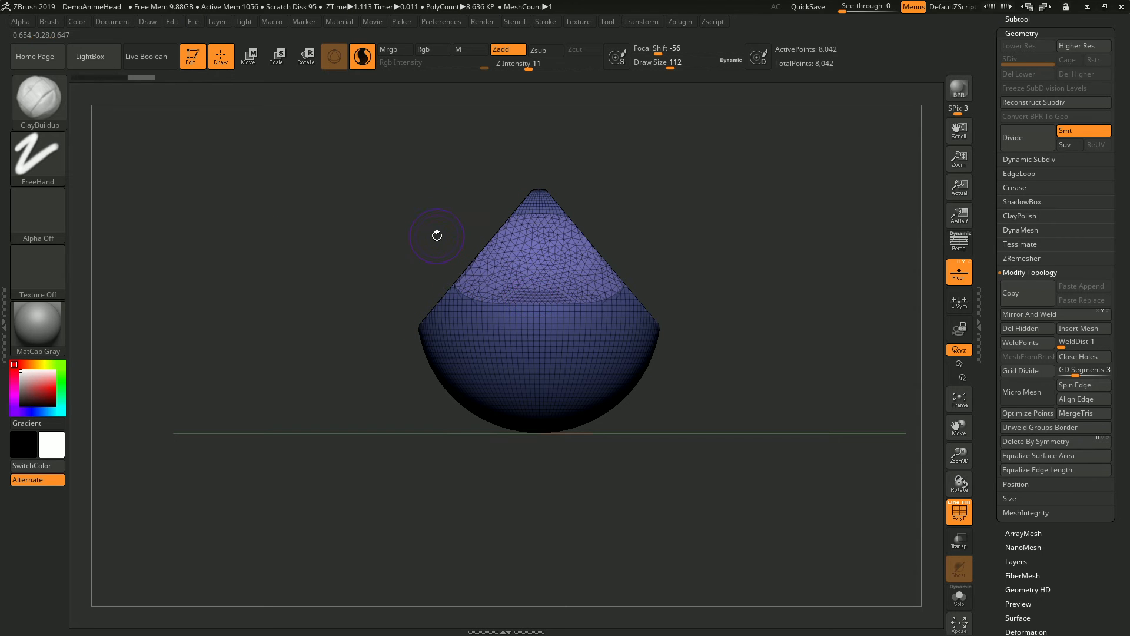
{"action": "left_click_drag", "start_coordinate": [383, 245], "coordinate": [810, 245], "text": "ctrl+shift"}
{"action": "mouse_move", "coordinate": [665, 280]}
{"action": "left_mouse_down"}
{"action": "mouse_move", "coordinate": [732, 230]}
{"action": "mouse_move", "coordinate": [665, 259]}
{"action": "left_mouse_up"}
Step: Try steep diagonal ClipCurve cuts through the flat-topped shape in opposite directions and undo them
{"action": "left_click_drag", "start_coordinate": [520, 237], "coordinate": [451, 455], "text": "ctrl+shift"}
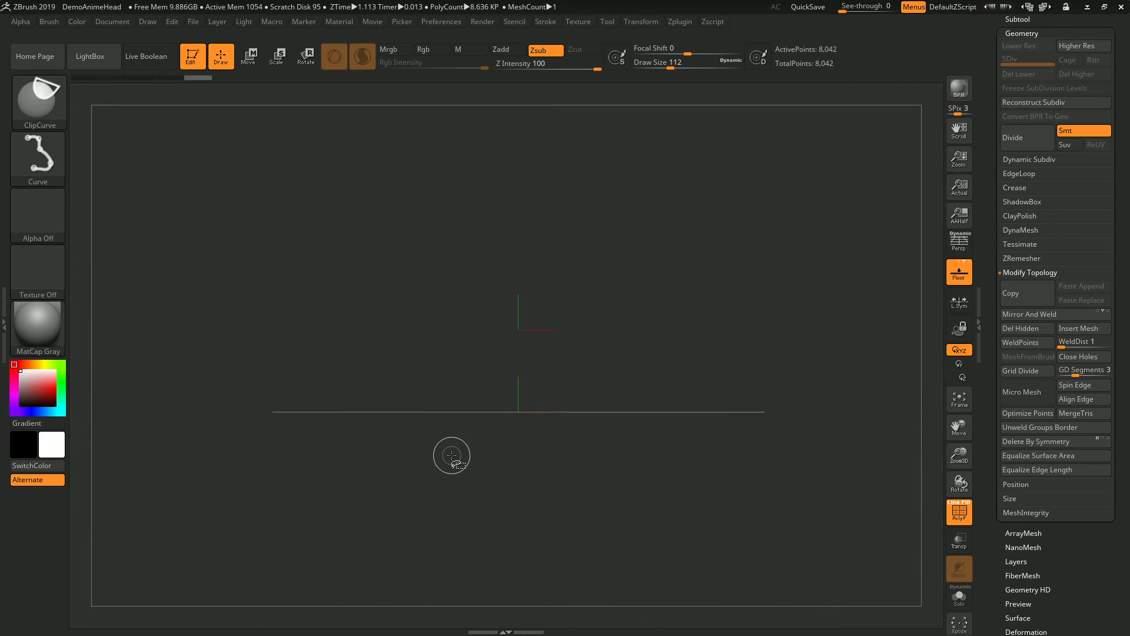
{"action": "key", "text": "ctrl+z"}
{"action": "mouse_move", "coordinate": [439, 402]}
{"action": "left_mouse_down", "text": "ctrl+shift"}
{"action": "mouse_move", "coordinate": [450, 240]}
{"action": "mouse_move", "coordinate": [526, 187]}
{"action": "left_mouse_up", "text": "ctrl+shift"}
{"action": "key", "text": "ctrl+z"}
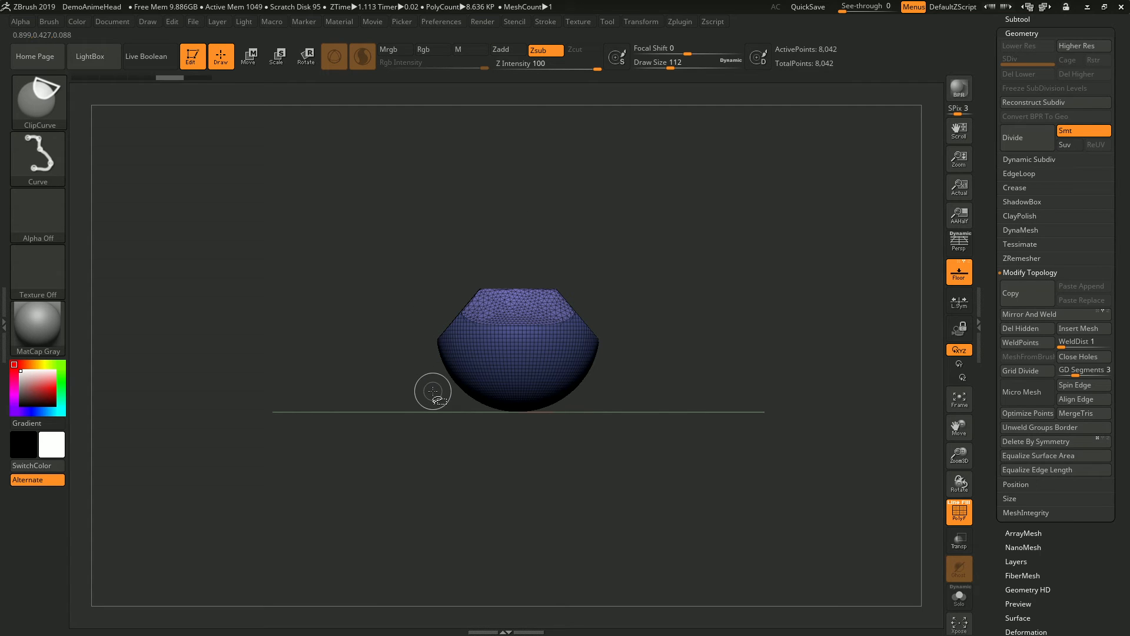
Step: Clip the shape again with ClipCurve lines from different viewing angles and examine the resulting mesh from several sides
{"action": "mouse_move", "coordinate": [432, 391]}
{"action": "left_mouse_down", "text": "ctrl+shift"}
{"action": "mouse_move", "coordinate": [431, 285]}
{"action": "mouse_move", "coordinate": [487, 270]}
{"action": "left_mouse_up", "text": "ctrl+shift"}
{"action": "mouse_move", "coordinate": [416, 348]}
{"action": "left_mouse_down", "text": "alt"}
{"action": "mouse_move", "coordinate": [441, 414]}
{"action": "mouse_move", "coordinate": [373, 381]}
{"action": "mouse_move", "coordinate": [373, 354]}
{"action": "mouse_move", "coordinate": [486, 301]}
{"action": "mouse_move", "coordinate": [442, 179]}
{"action": "mouse_move", "coordinate": [462, 211]}
{"action": "left_mouse_up", "text": "alt"}
{"action": "mouse_move", "coordinate": [637, 289]}
{"action": "left_mouse_down", "text": "ctrl+shift"}
{"action": "mouse_move", "coordinate": [588, 312]}
{"action": "mouse_move", "coordinate": [272, 383]}
{"action": "mouse_move", "coordinate": [94, 383]}
{"action": "left_mouse_up", "text": "ctrl+shift"}
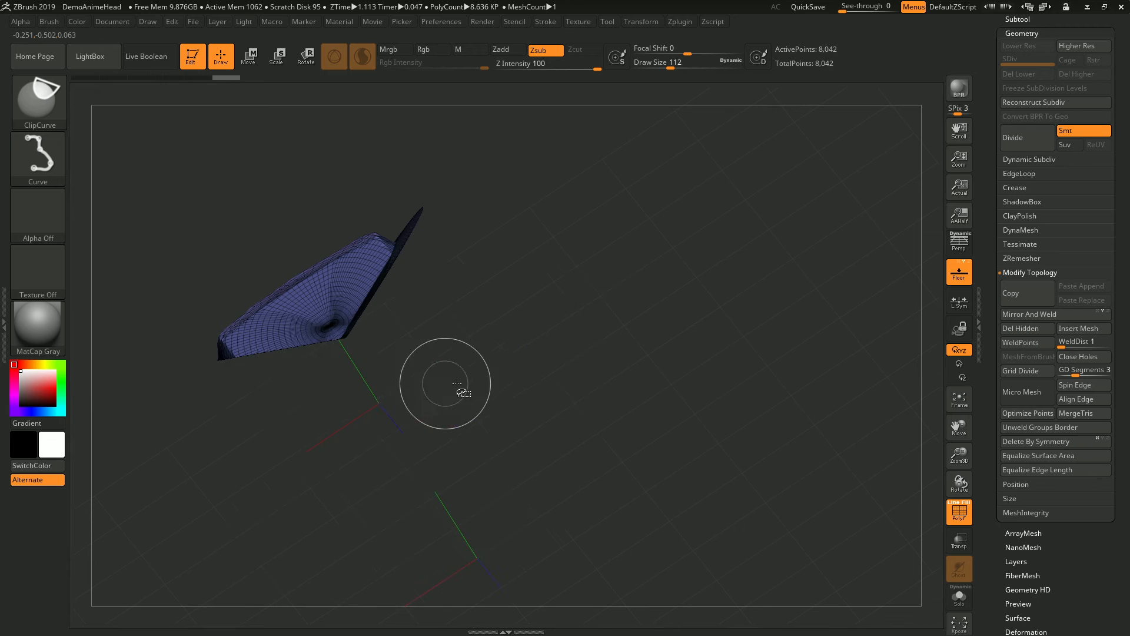
{"action": "mouse_move", "coordinate": [442, 386]}
{"action": "left_mouse_down"}
{"action": "mouse_move", "coordinate": [473, 336]}
{"action": "mouse_move", "coordinate": [395, 267]}
{"action": "left_mouse_up"}
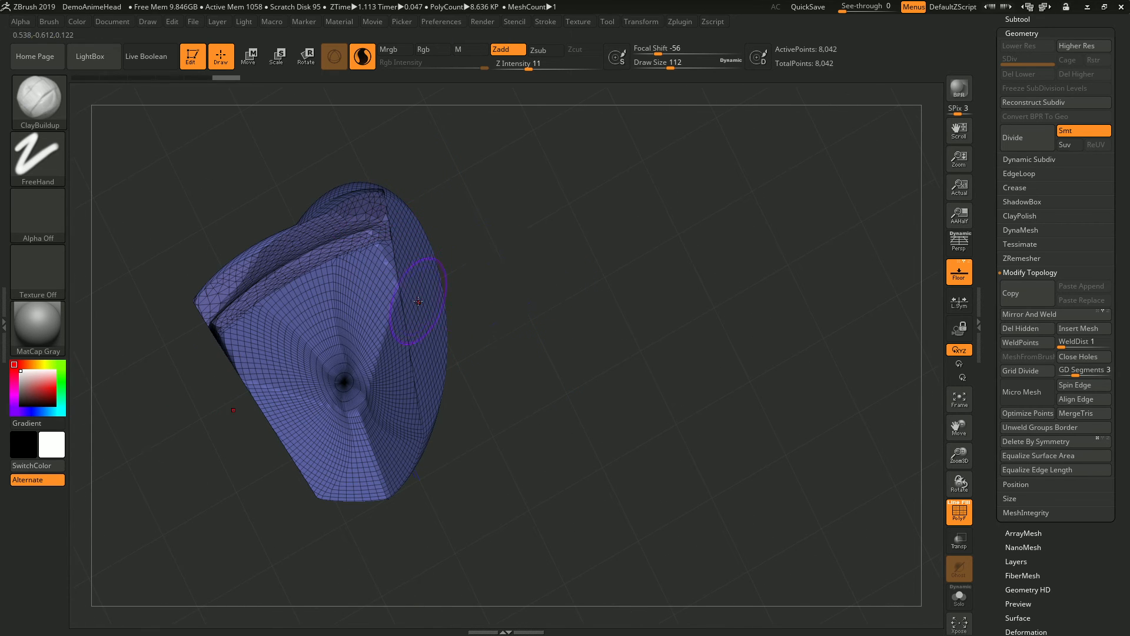
{"action": "mouse_move", "coordinate": [592, 423]}
{"action": "left_mouse_down"}
{"action": "mouse_move", "coordinate": [616, 409]}
{"action": "mouse_move", "coordinate": [619, 333]}
{"action": "left_mouse_up"}
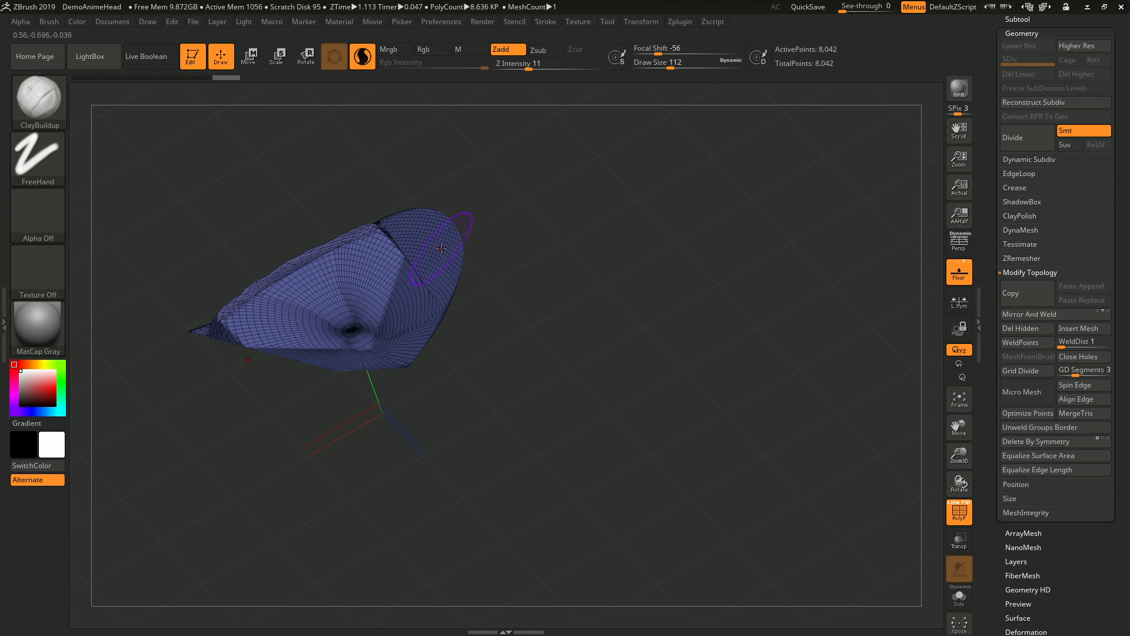
Step: Examine the clipped mesh from several angles and undo the ClipCurve cuts back to the full sphere
{"action": "left_click_drag", "start_coordinate": [574, 230], "coordinate": [594, 328]}
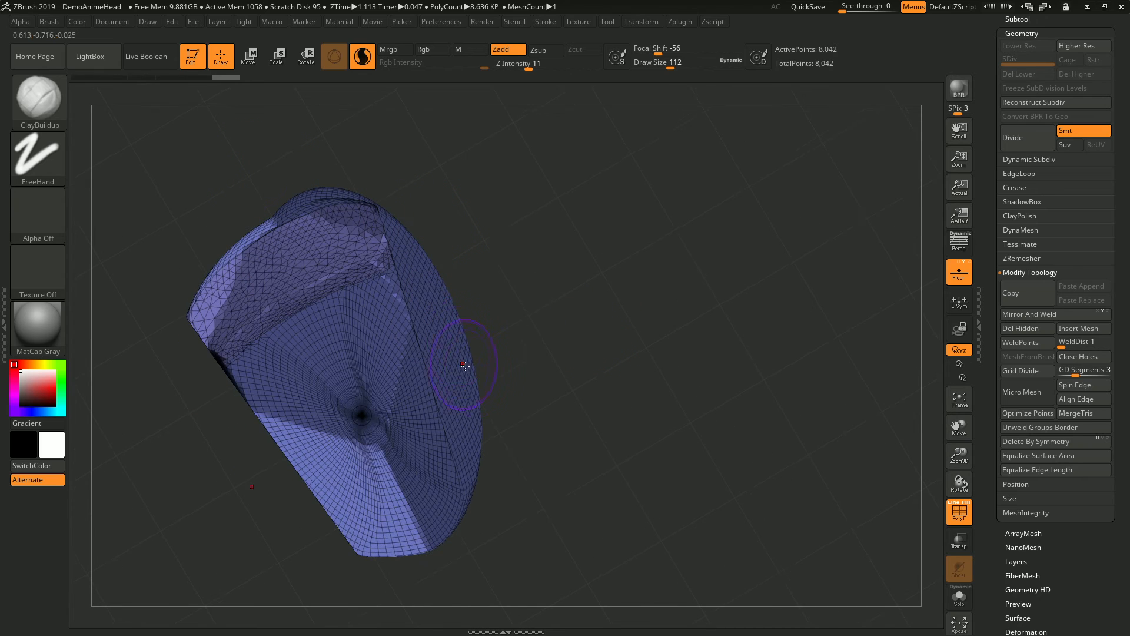
{"action": "mouse_move", "coordinate": [475, 397]}
{"action": "left_mouse_down"}
{"action": "mouse_move", "coordinate": [524, 398]}
{"action": "mouse_move", "coordinate": [530, 353]}
{"action": "mouse_move", "coordinate": [561, 329]}
{"action": "mouse_move", "coordinate": [583, 396]}
{"action": "mouse_move", "coordinate": [624, 232]}
{"action": "mouse_move", "coordinate": [594, 353]}
{"action": "left_mouse_up"}
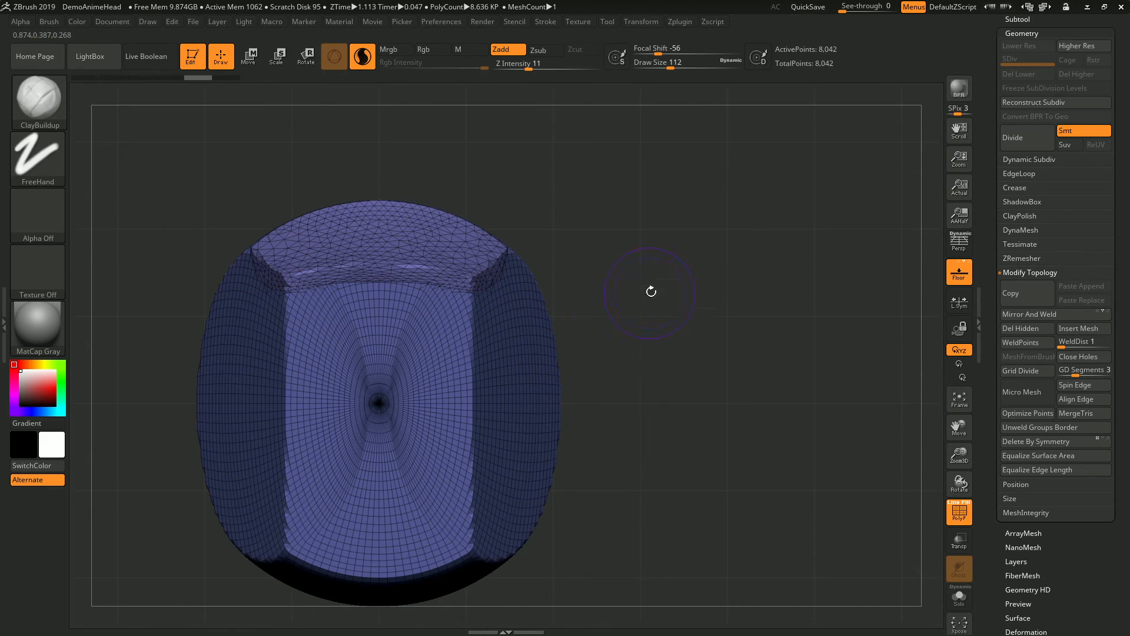
{"action": "key", "text": "ctrl+shift"}
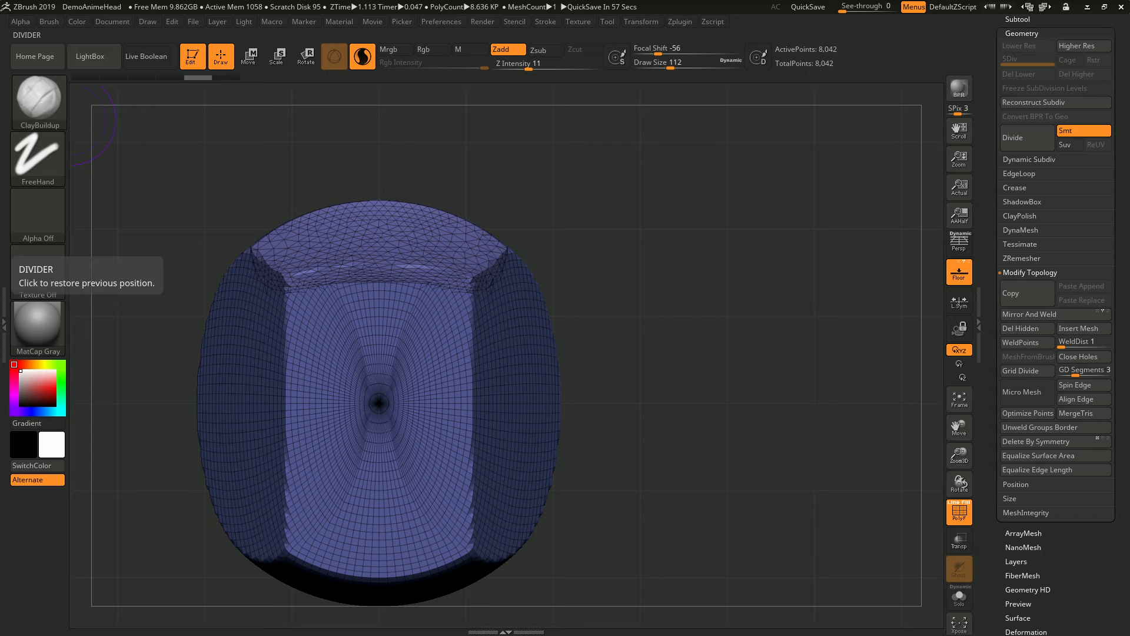
{"action": "key", "text": "ctrl+z"}
{"action": "key", "text": "ctrl+z"}
{"action": "key", "text": "ctrl+z"}
{"action": "key", "text": "ctrl+z"}
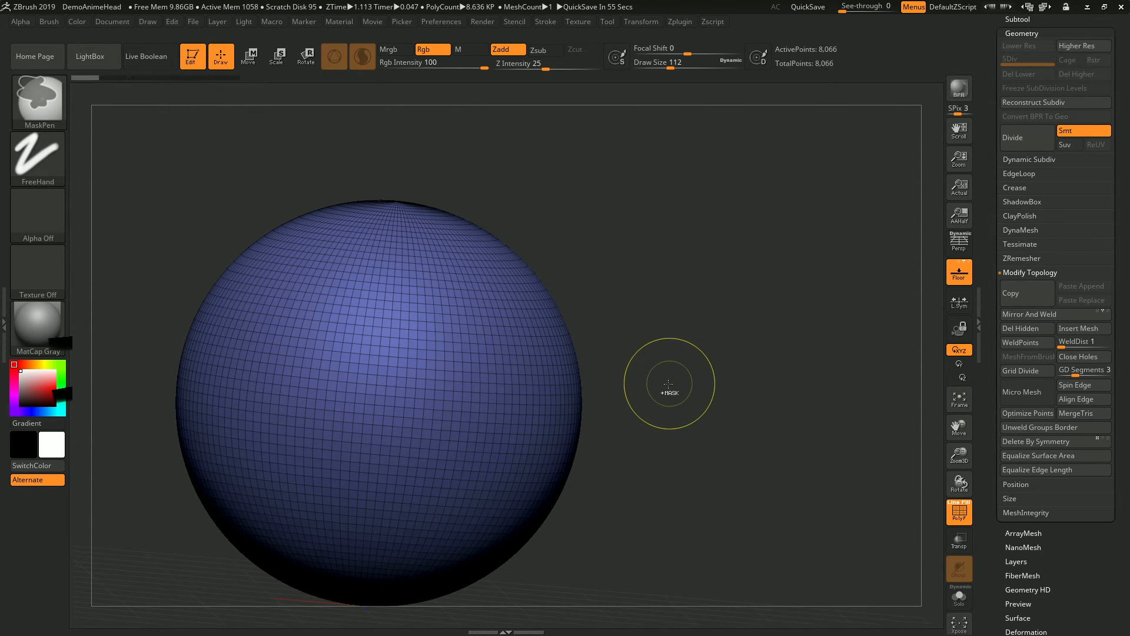
Step: Select the hPolish brush, hide the polygon wireframe and polish trial patches on the front of the sphere
{"action": "left_click", "coordinate": [39, 101]}
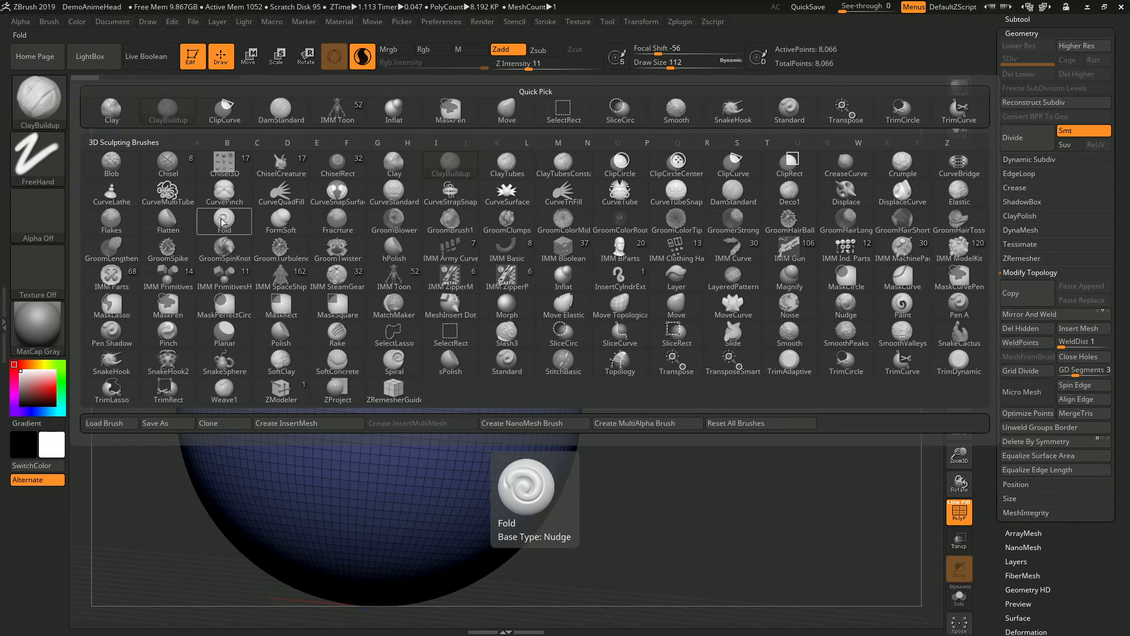
{"action": "left_click", "coordinate": [394, 250]}
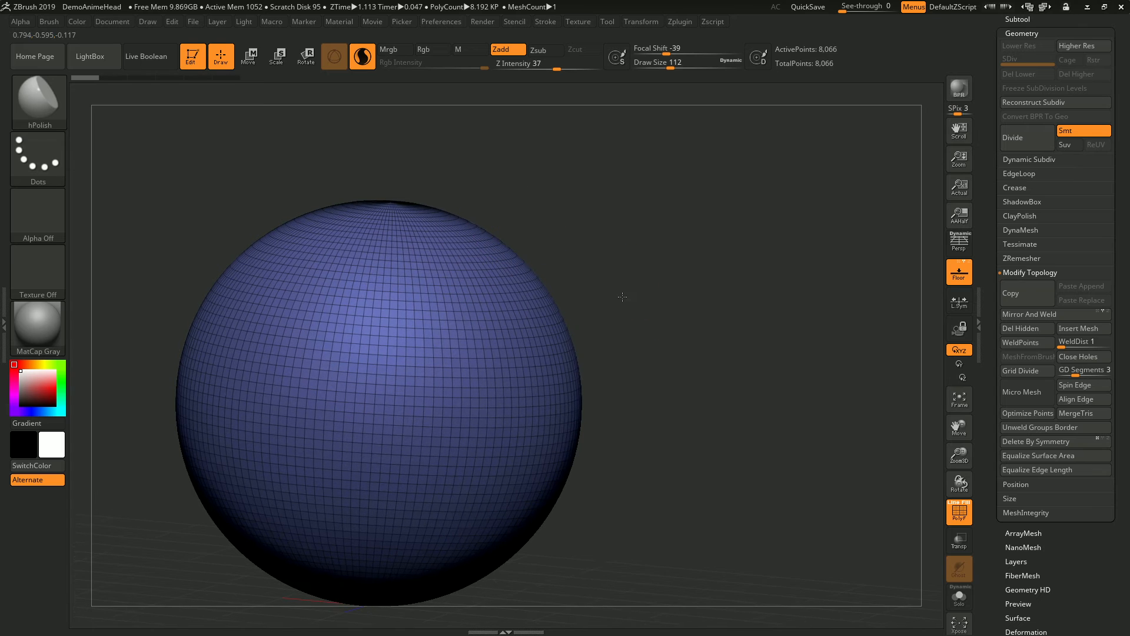
{"action": "left_click", "coordinate": [959, 511]}
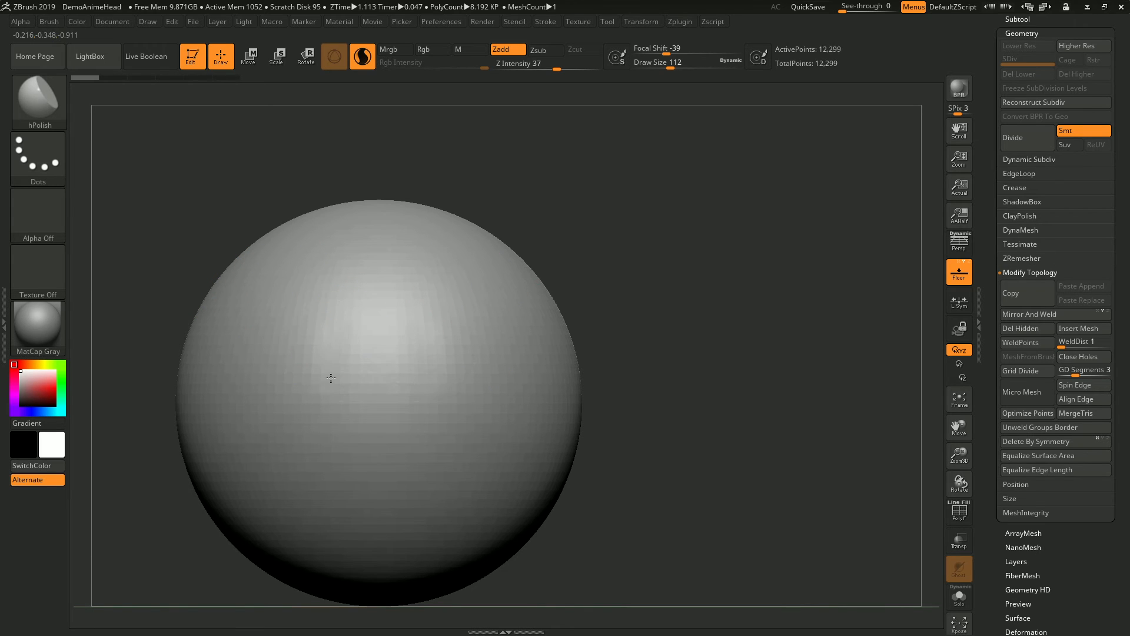
{"action": "left_click_drag", "start_coordinate": [313, 365], "coordinate": [328, 367]}
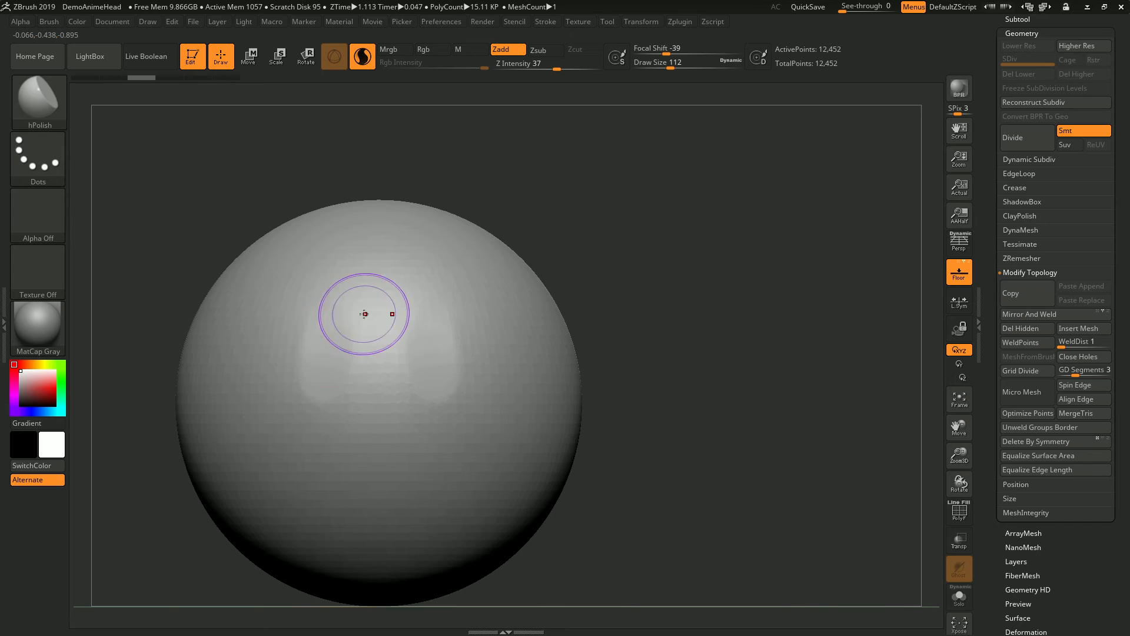
{"action": "mouse_move", "coordinate": [366, 313]}
{"action": "right_mouse_down"}
{"action": "mouse_move", "coordinate": [331, 323]}
{"action": "mouse_move", "coordinate": [321, 270]}
{"action": "right_mouse_up"}
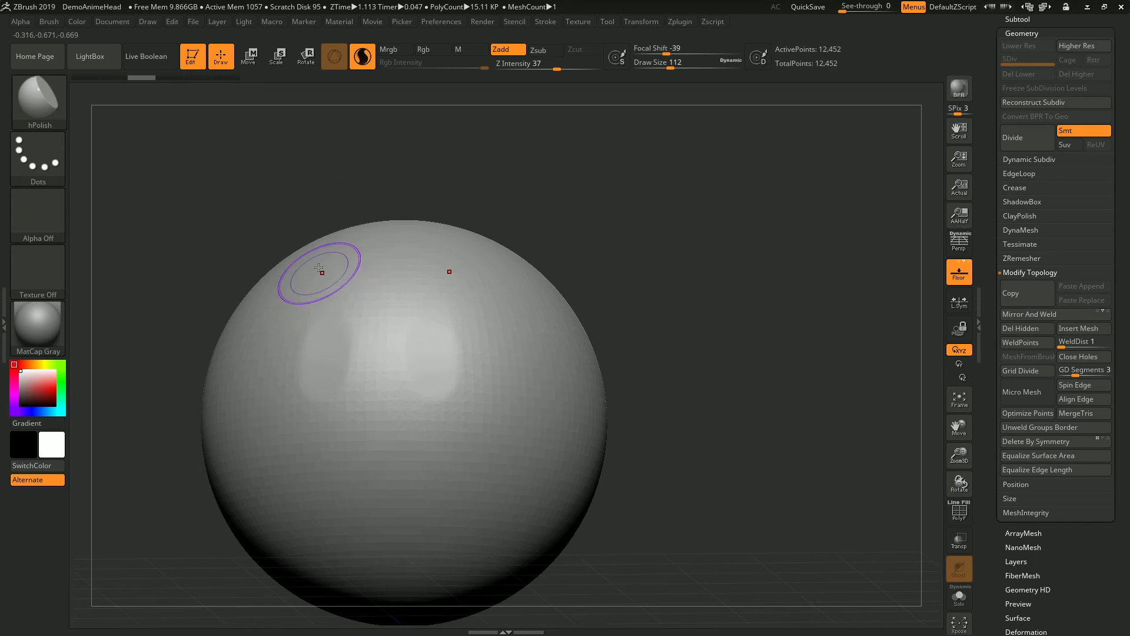
Step: Turn off Sculptris Pro, set Z Intensity to 48 and flatten a patch on the sphere's front with hPolish
{"action": "left_click", "coordinate": [362, 57]}
{"action": "mouse_move", "coordinate": [360, 352]}
{"action": "left_mouse_down"}
{"action": "mouse_move", "coordinate": [356, 383]}
{"action": "mouse_move", "coordinate": [372, 372]}
{"action": "left_mouse_up"}
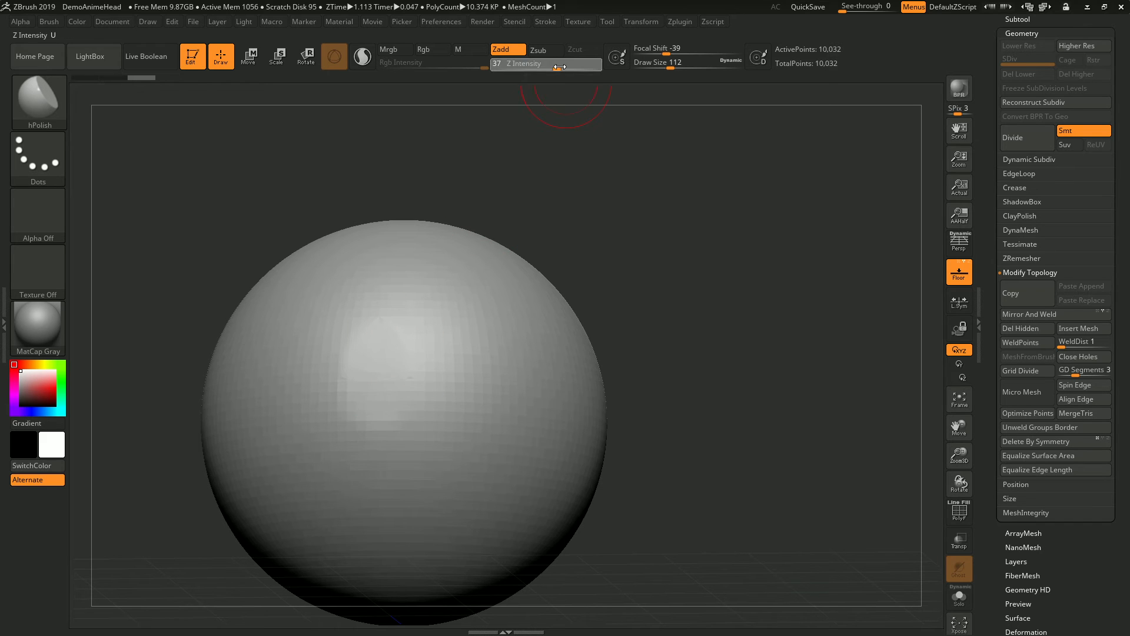
{"action": "left_click_drag", "start_coordinate": [566, 66], "coordinate": [565, 66]}
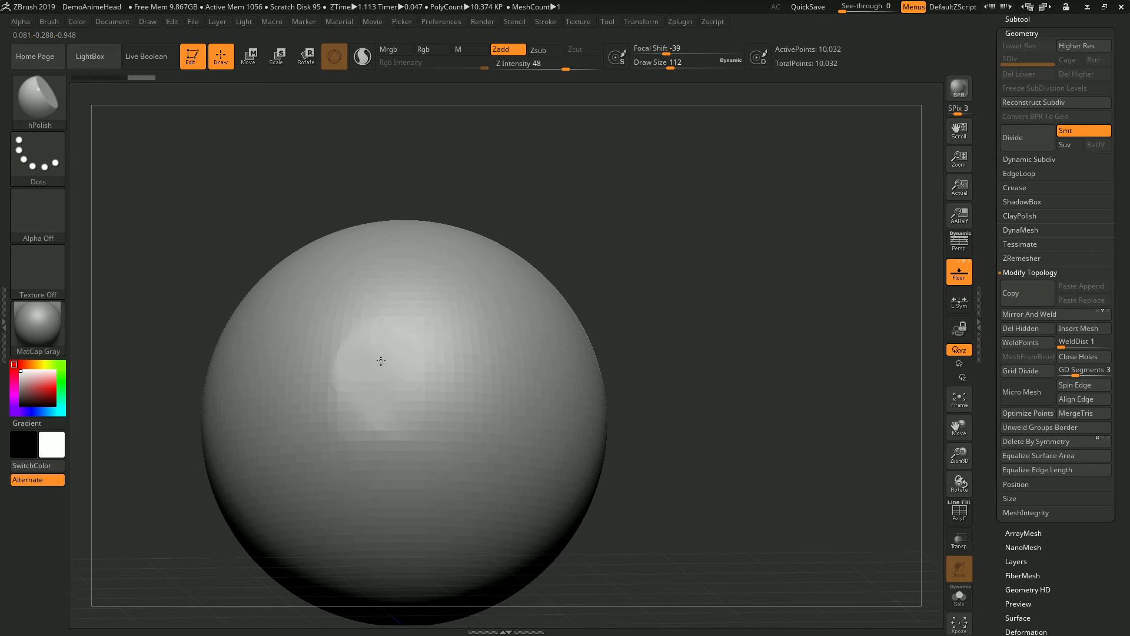
{"action": "right_click_drag", "start_coordinate": [477, 295], "coordinate": [441, 303]}
{"action": "left_click_drag", "start_coordinate": [396, 368], "coordinate": [393, 343]}
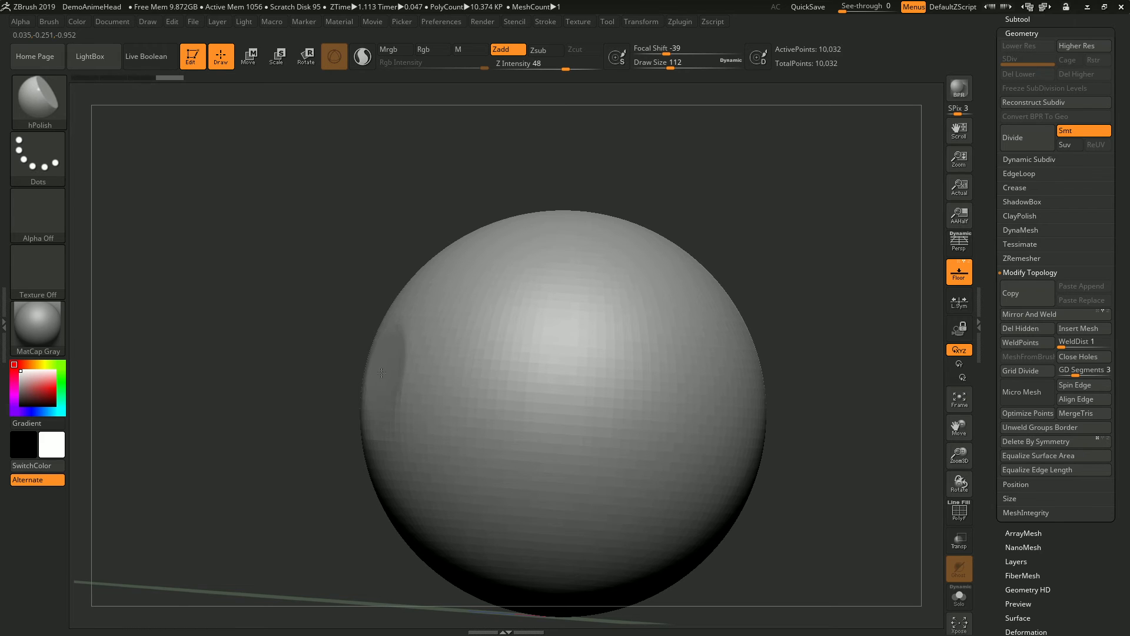
Step: Polish several adjoining flat facets beside the first patch with hPolish, working from different viewing angles
{"action": "left_click_drag", "start_coordinate": [343, 336], "coordinate": [467, 366]}
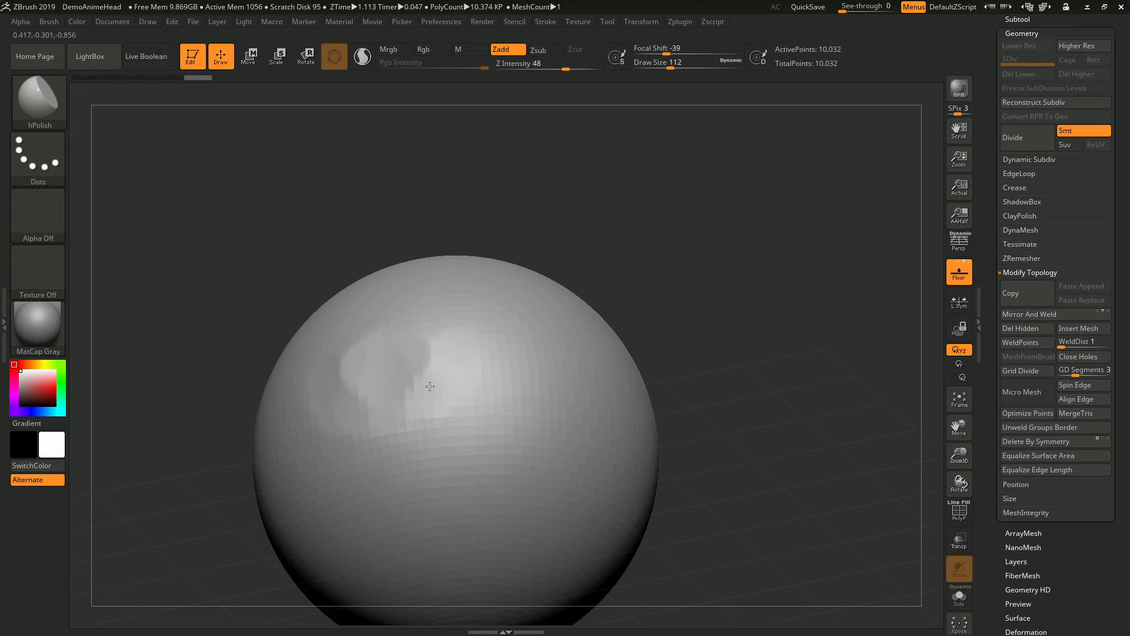
{"action": "mouse_move", "coordinate": [424, 407]}
{"action": "left_mouse_down"}
{"action": "mouse_move", "coordinate": [404, 374]}
{"action": "mouse_move", "coordinate": [389, 387]}
{"action": "mouse_move", "coordinate": [423, 396]}
{"action": "mouse_move", "coordinate": [445, 379]}
{"action": "mouse_move", "coordinate": [459, 411]}
{"action": "mouse_move", "coordinate": [450, 386]}
{"action": "left_mouse_up"}
{"action": "mouse_move", "coordinate": [449, 386]}
{"action": "right_mouse_down"}
{"action": "mouse_move", "coordinate": [494, 358]}
{"action": "mouse_move", "coordinate": [467, 326]}
{"action": "right_mouse_up"}
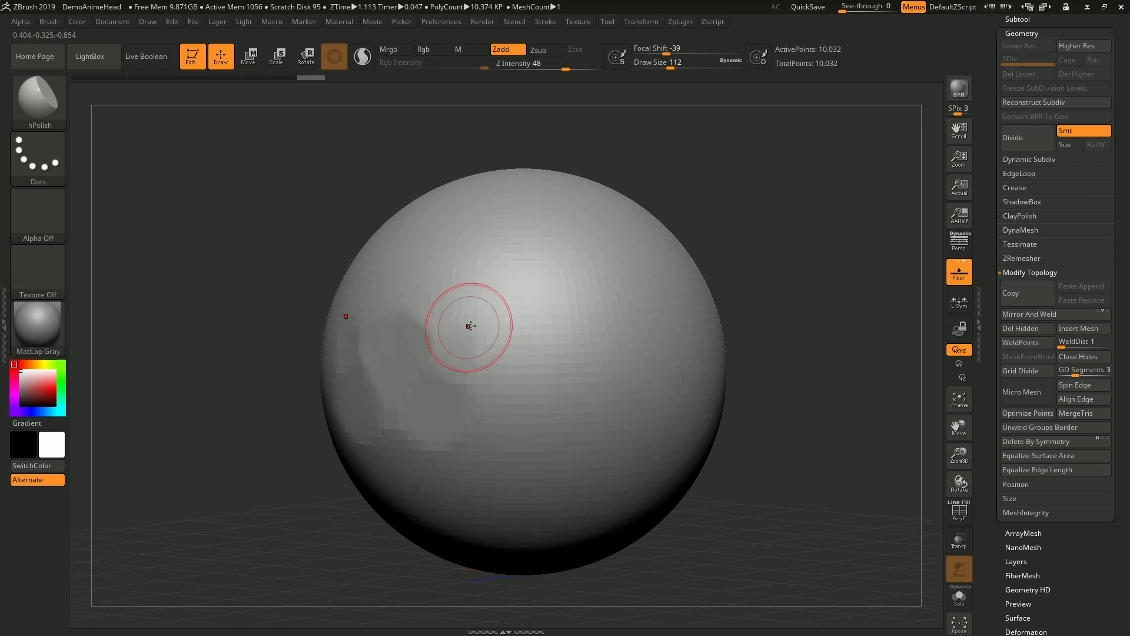
{"action": "mouse_move", "coordinate": [456, 383]}
{"action": "left_mouse_down"}
{"action": "mouse_move", "coordinate": [444, 361]}
{"action": "mouse_move", "coordinate": [453, 310]}
{"action": "mouse_move", "coordinate": [444, 320]}
{"action": "left_mouse_up"}
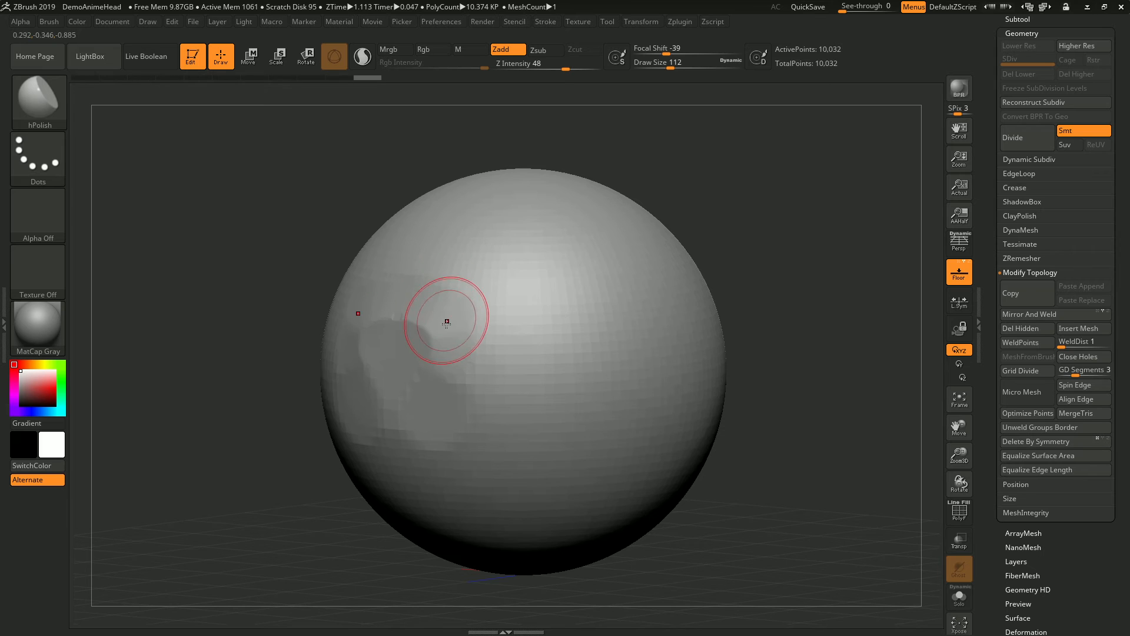
{"action": "mouse_move", "coordinate": [444, 320]}
{"action": "right_mouse_down"}
{"action": "mouse_move", "coordinate": [465, 348]}
{"action": "mouse_move", "coordinate": [454, 361]}
{"action": "right_mouse_up"}
{"action": "mouse_move", "coordinate": [443, 373]}
{"action": "left_mouse_down"}
{"action": "mouse_move", "coordinate": [431, 386]}
{"action": "mouse_move", "coordinate": [414, 379]}
{"action": "left_mouse_up"}
Step: Divide the sphere to subdivision level 2 and refine the group of flat facets with more hPolish strokes
{"action": "key", "text": "ctrl+d"}
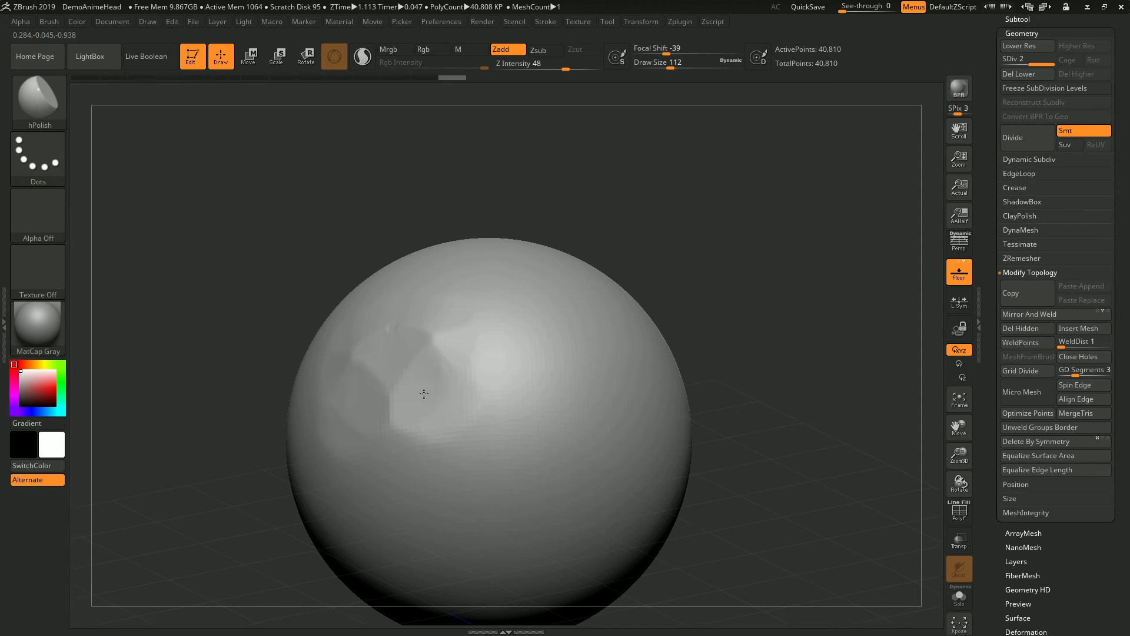
{"action": "left_click_drag", "start_coordinate": [453, 403], "coordinate": [454, 388]}
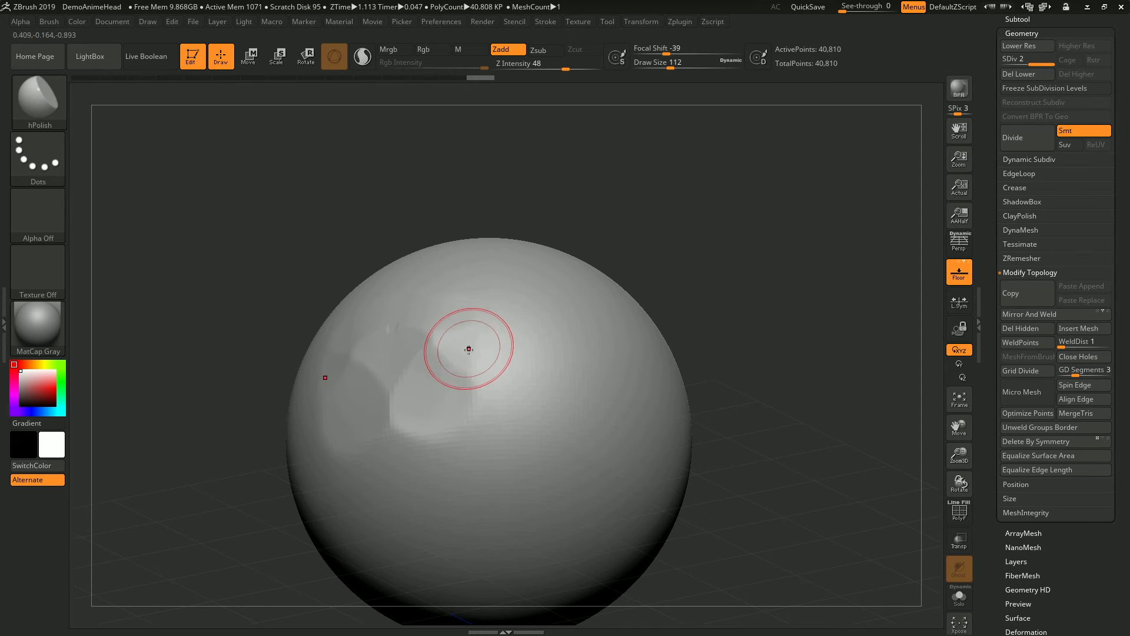
{"action": "right_click_drag", "start_coordinate": [462, 346], "coordinate": [457, 352]}
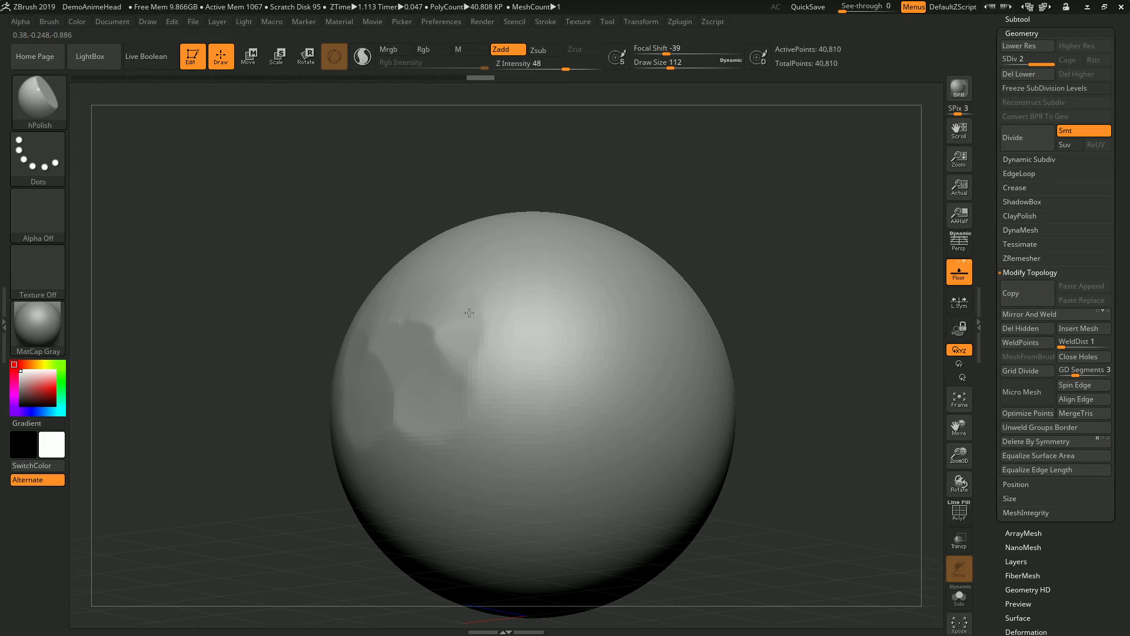
{"action": "right_click_drag", "start_coordinate": [469, 313], "coordinate": [467, 298]}
{"action": "left_click_drag", "start_coordinate": [467, 298], "coordinate": [468, 317]}
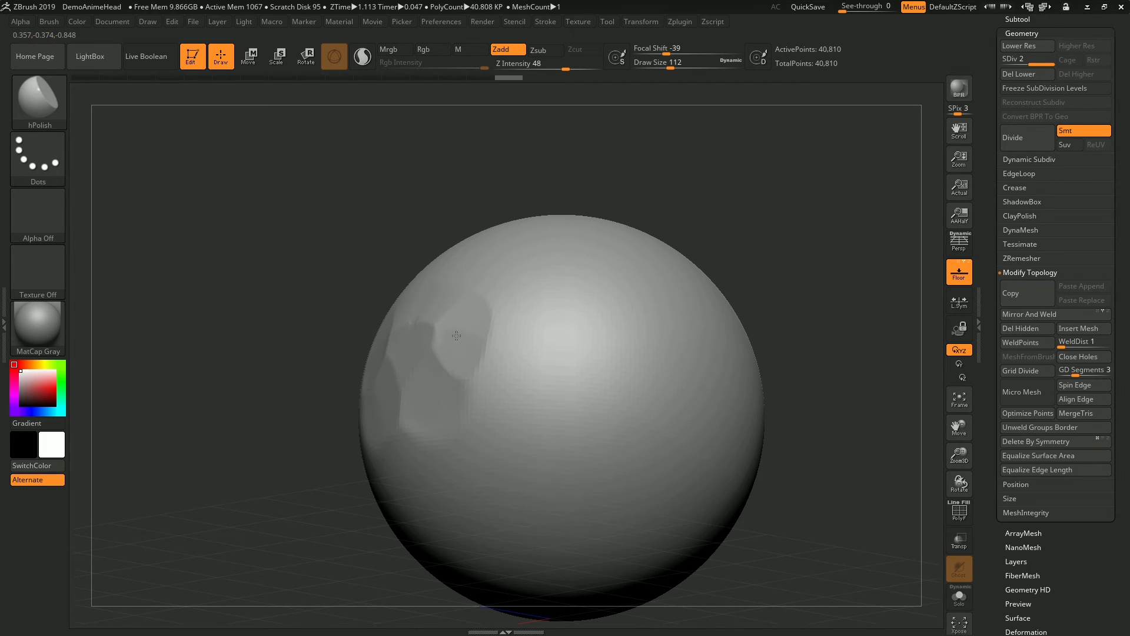
{"action": "left_click_drag", "start_coordinate": [456, 335], "coordinate": [465, 316]}
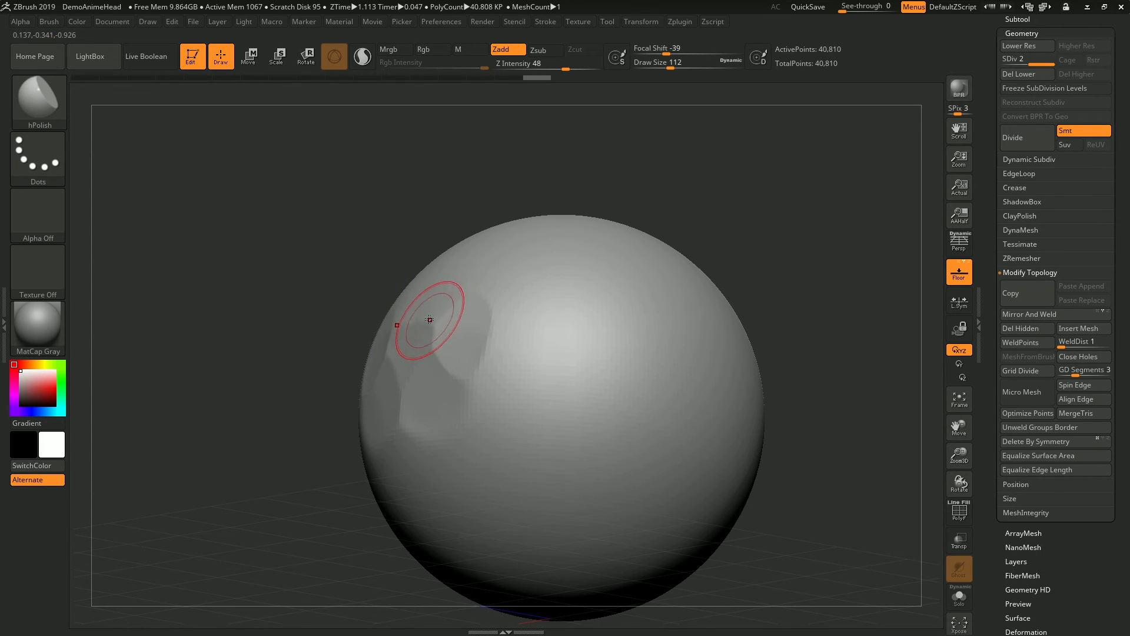
{"action": "mouse_move", "coordinate": [454, 296]}
{"action": "right_mouse_down"}
{"action": "mouse_move", "coordinate": [471, 285]}
{"action": "mouse_move", "coordinate": [447, 319]}
{"action": "mouse_move", "coordinate": [353, 295]}
{"action": "mouse_move", "coordinate": [391, 303]}
{"action": "mouse_move", "coordinate": [407, 346]}
{"action": "mouse_move", "coordinate": [416, 334]}
{"action": "right_mouse_up"}
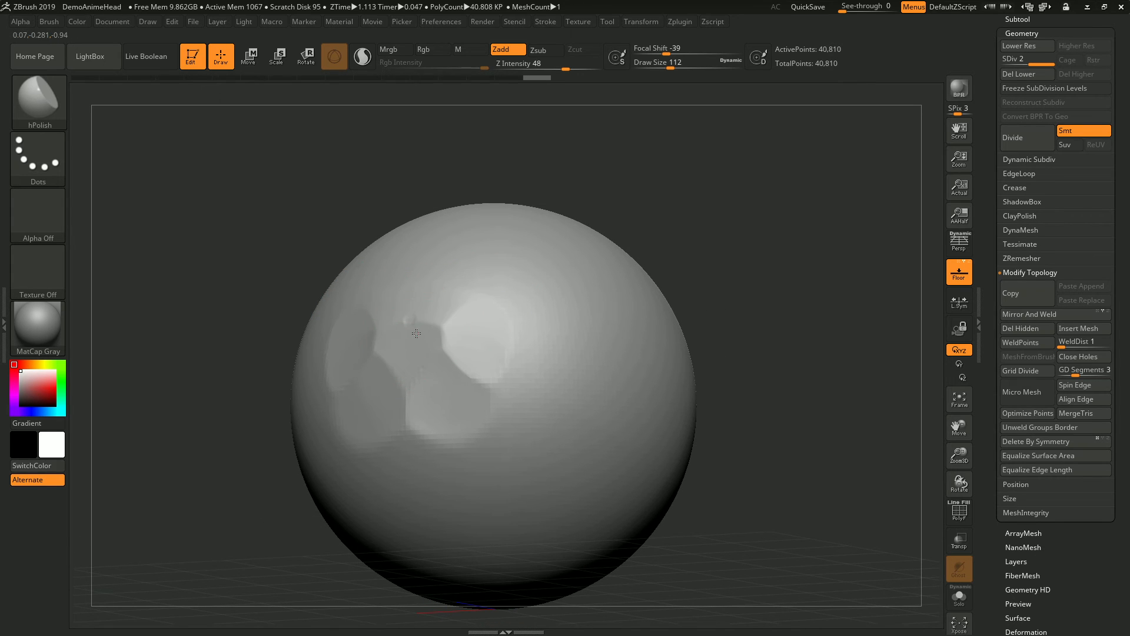
{"action": "left_click_drag", "start_coordinate": [409, 328], "coordinate": [413, 349]}
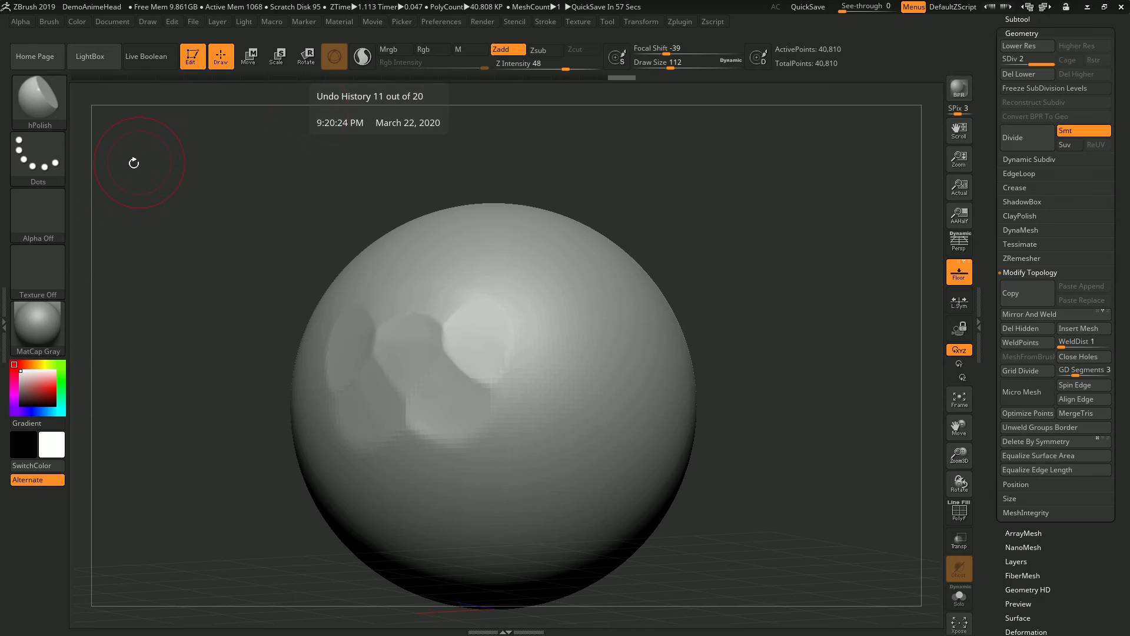
Step: Select the Pinch brush, set Draw Size to 46 and sharpen the ridges between the flattened facets
{"action": "left_click", "coordinate": [49, 111]}
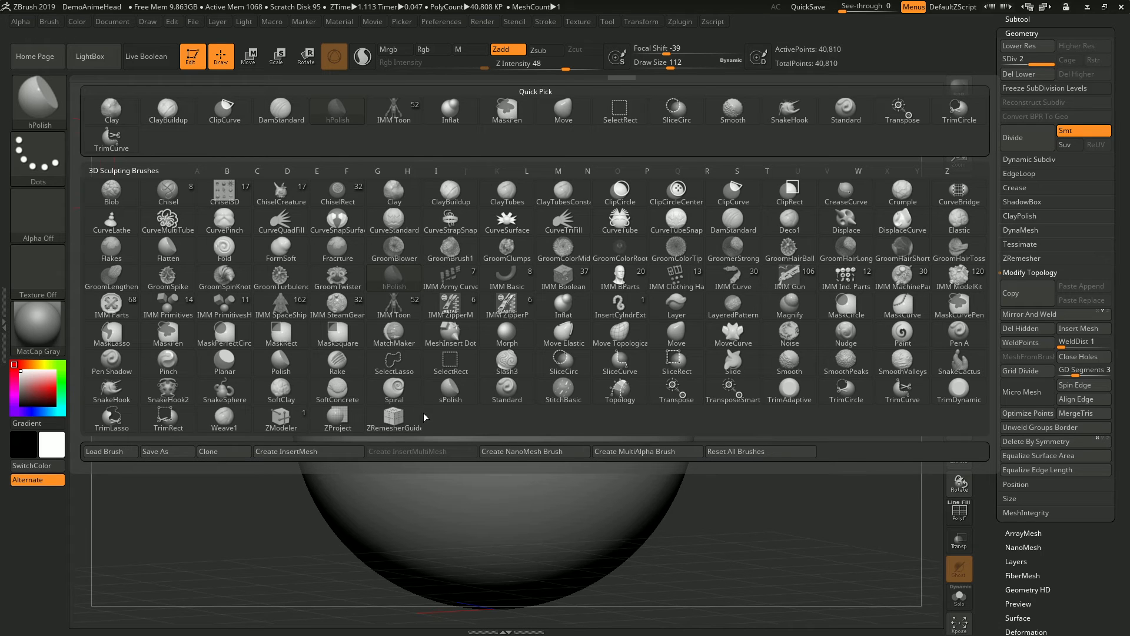
{"action": "key", "text": "p"}
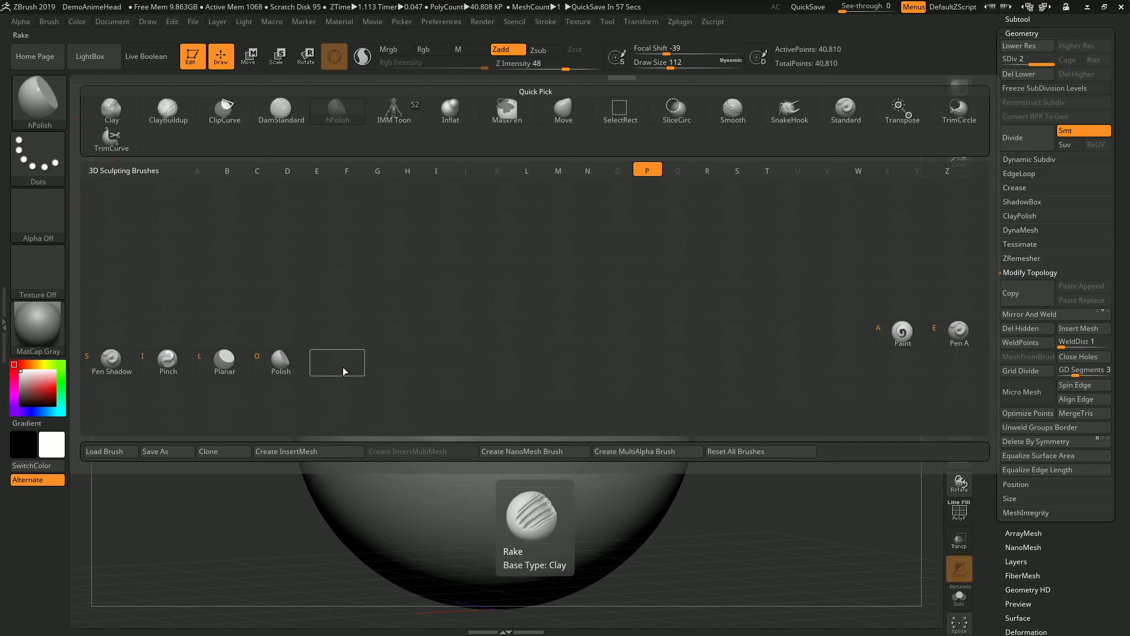
{"action": "left_click", "coordinate": [172, 357]}
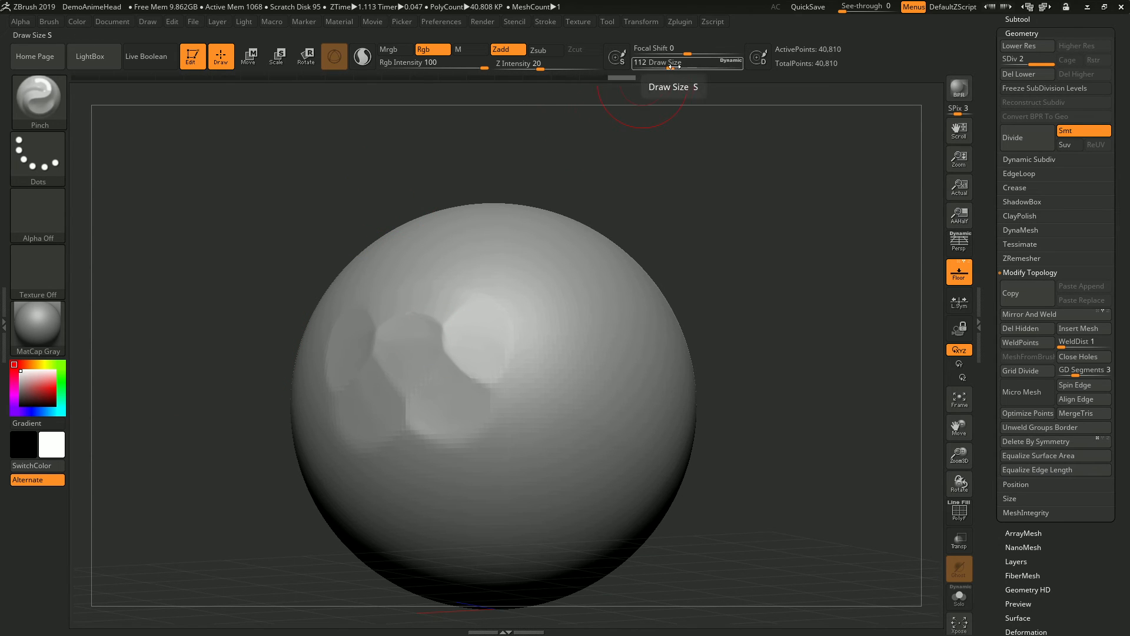
{"action": "left_click_drag", "start_coordinate": [671, 67], "coordinate": [657, 67]}
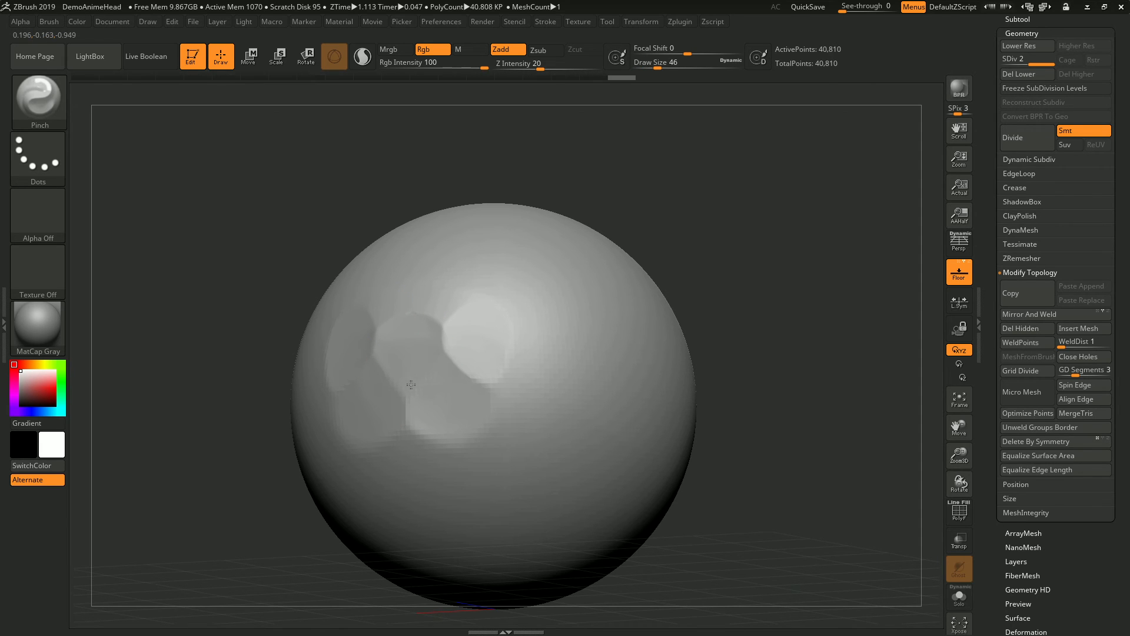
{"action": "left_click_drag", "start_coordinate": [421, 384], "coordinate": [444, 358]}
{"action": "mouse_move", "coordinate": [493, 393]}
{"action": "left_mouse_down"}
{"action": "mouse_move", "coordinate": [480, 409]}
{"action": "mouse_move", "coordinate": [487, 424]}
{"action": "mouse_move", "coordinate": [494, 390]}
{"action": "left_mouse_up"}
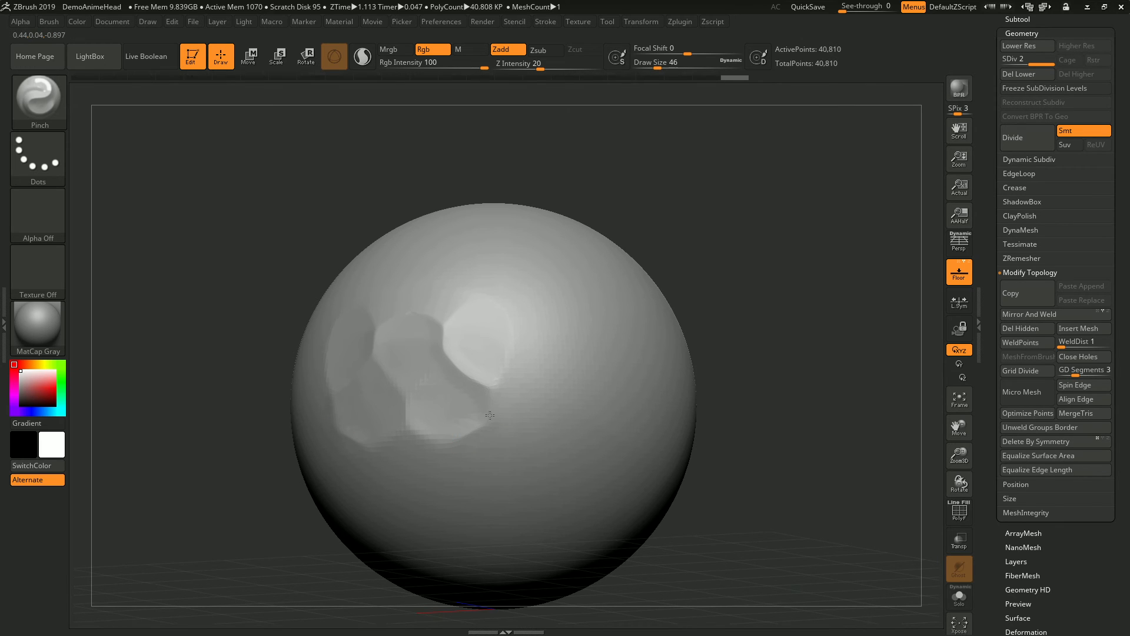
{"action": "key", "text": "ctrl+z"}
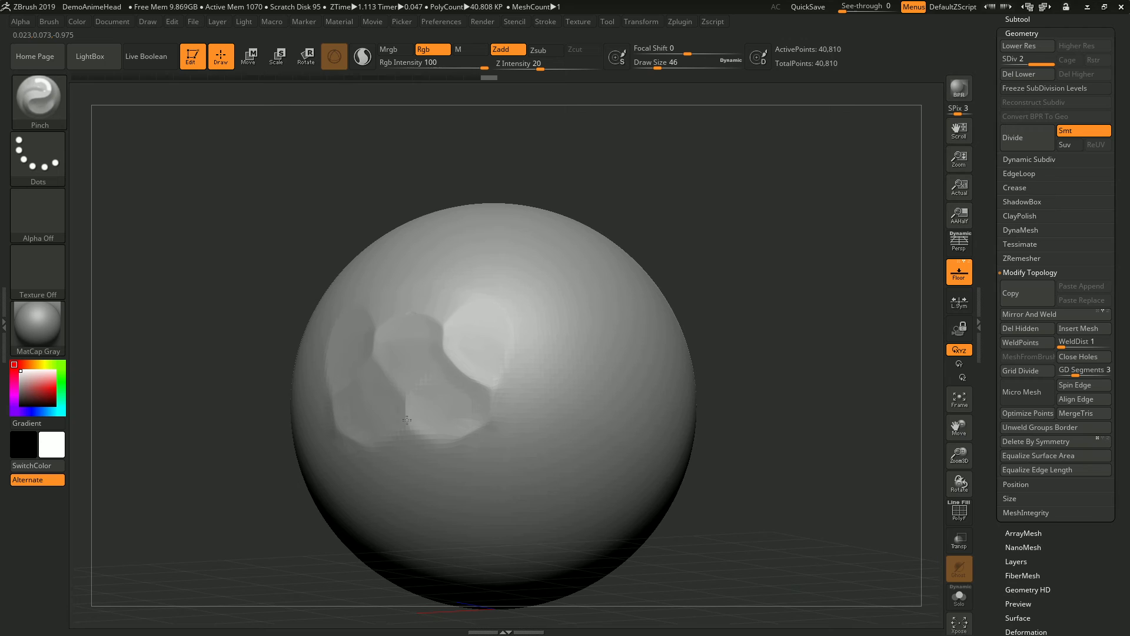
{"action": "mouse_move", "coordinate": [401, 417]}
{"action": "left_mouse_down"}
{"action": "mouse_move", "coordinate": [442, 360]}
{"action": "mouse_move", "coordinate": [408, 386]}
{"action": "left_mouse_up"}
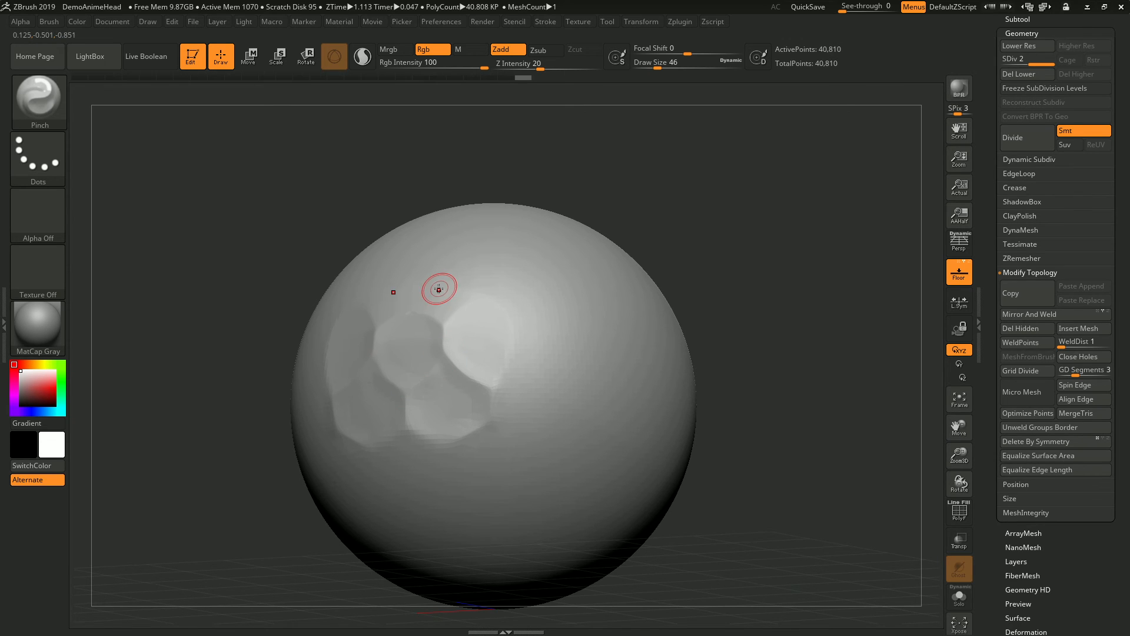
Step: Select the DamStandard brush and carve a trial groove down a smooth area of the sphere
{"action": "left_click", "coordinate": [64, 100]}
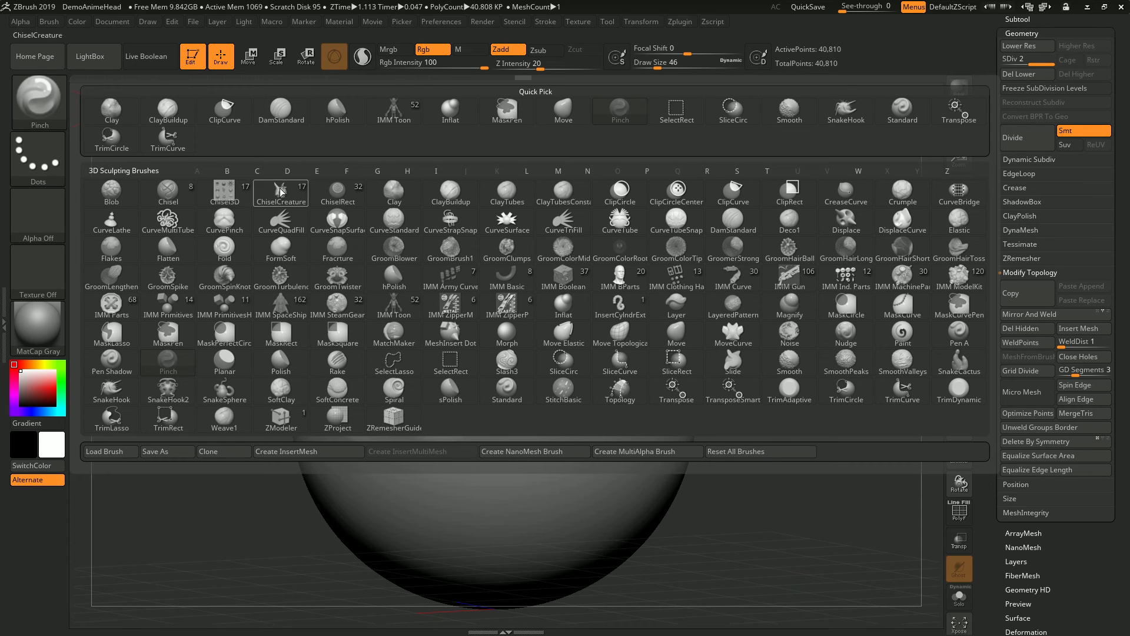
{"action": "left_click", "coordinate": [281, 109]}
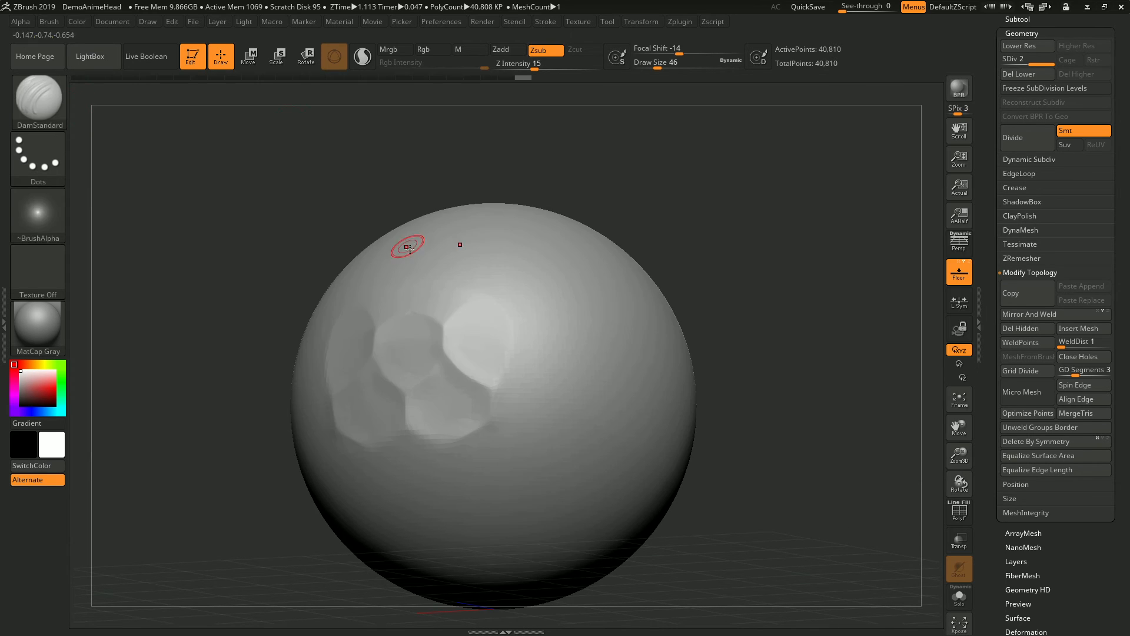
{"action": "left_click_drag", "start_coordinate": [841, 371], "coordinate": [771, 365]}
{"action": "left_click_drag", "start_coordinate": [634, 324], "coordinate": [629, 361]}
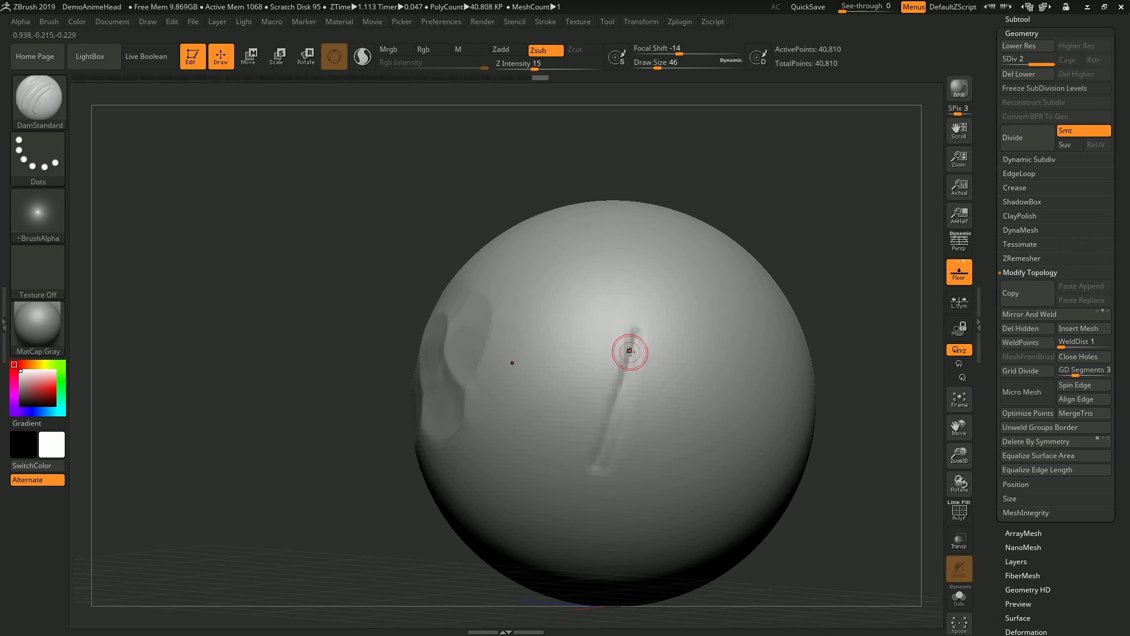
{"action": "left_click_drag", "start_coordinate": [611, 480], "coordinate": [611, 404], "text": "shift"}
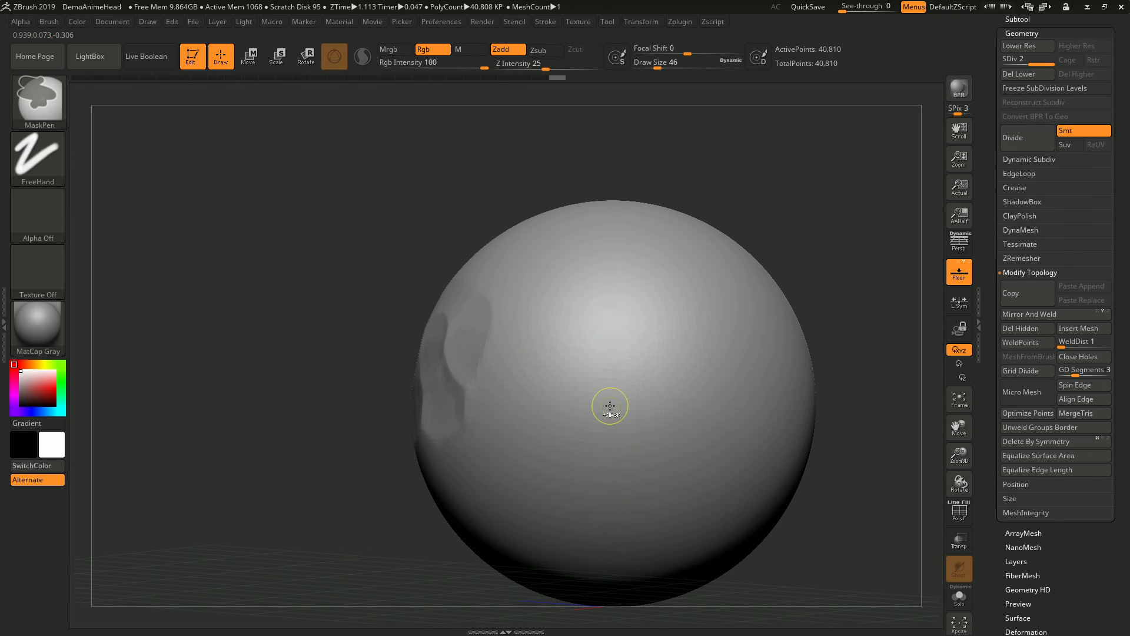
Step: Set DamStandard's Z Intensity to 25 and carve a diagonal groove into the smooth side of the sphere
{"action": "left_click_drag", "start_coordinate": [526, 63], "coordinate": [536, 63]}
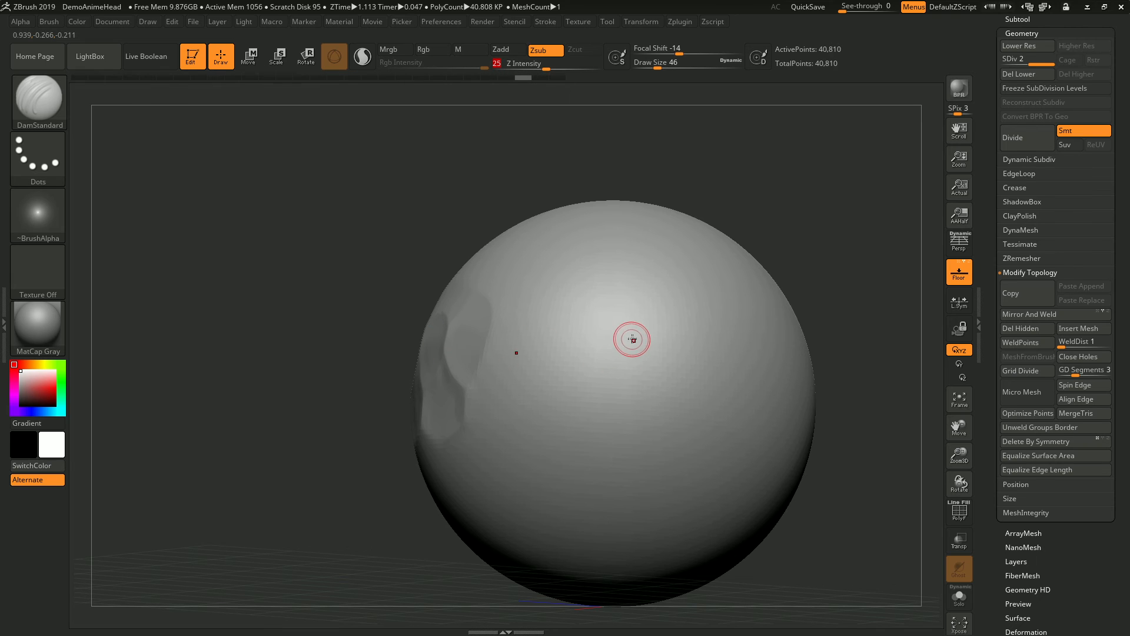
{"action": "left_click_drag", "start_coordinate": [627, 341], "coordinate": [539, 445]}
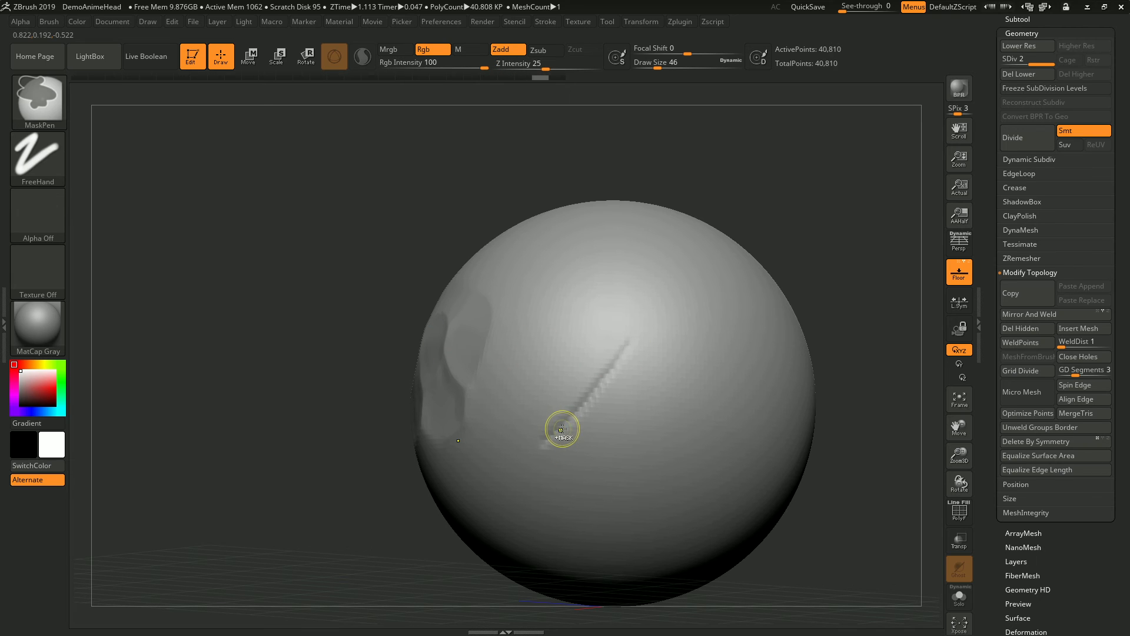
Step: Divide the sphere to subdivision level 3 and tighten the diagonal groove on its side with the Pinch brush
{"action": "key", "text": "ctrl+d"}
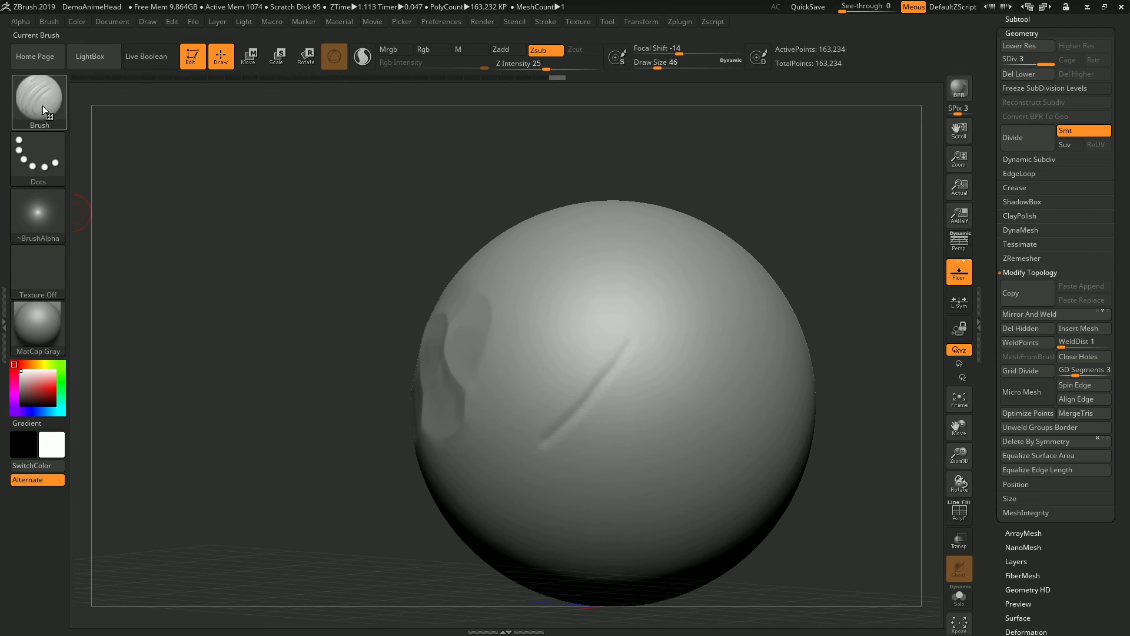
{"action": "left_click", "coordinate": [27, 128]}
{"action": "key", "text": "p"}
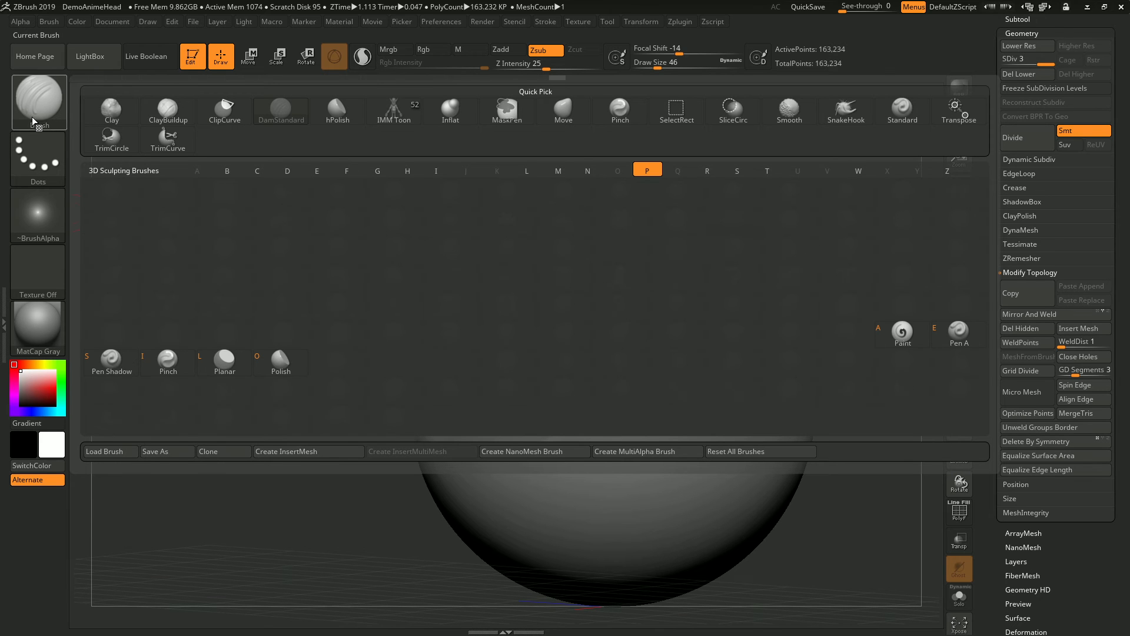
{"action": "left_click", "coordinate": [166, 362]}
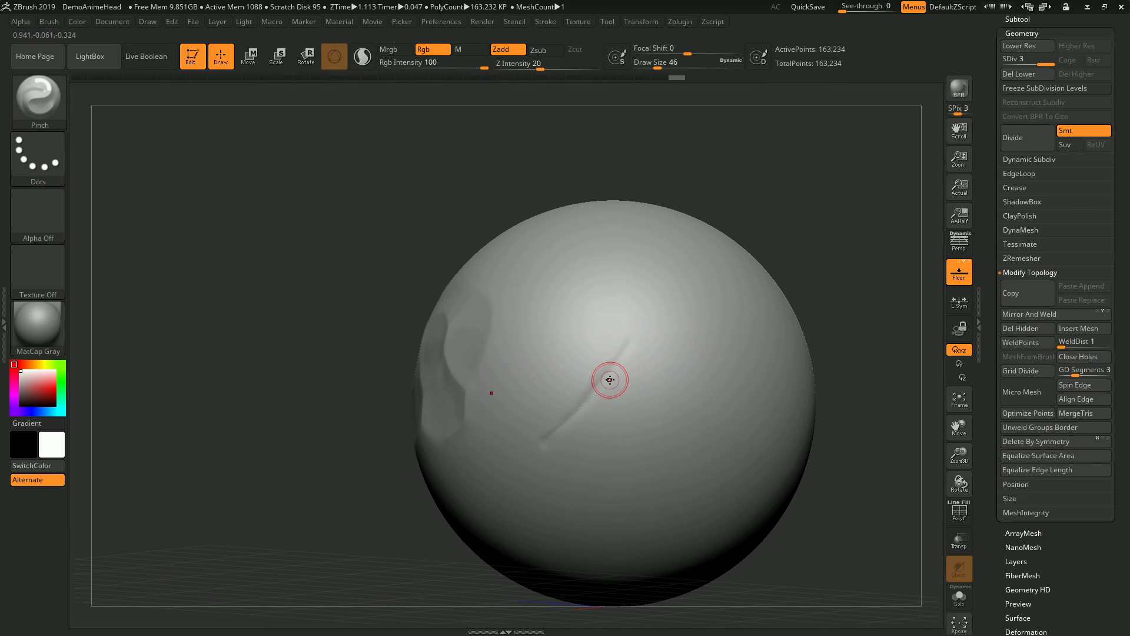
{"action": "left_click_drag", "start_coordinate": [592, 371], "coordinate": [575, 391]}
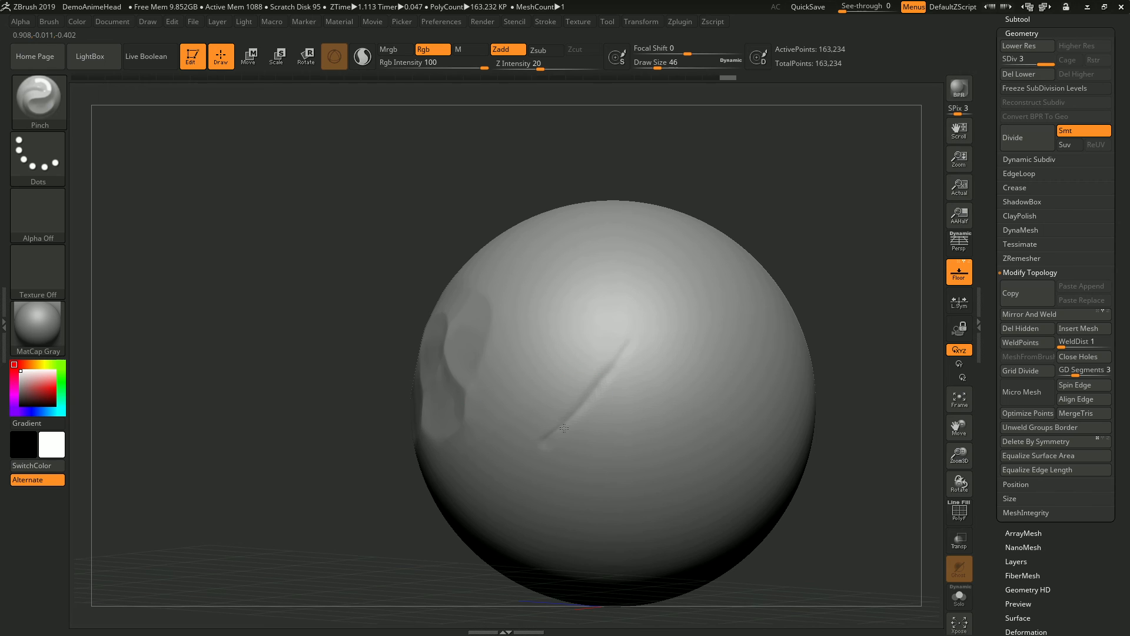
Step: Select the ZModeler brush with the sphere's faceted side facing the view
{"action": "mouse_move", "coordinate": [578, 408]}
{"action": "right_mouse_down"}
{"action": "mouse_move", "coordinate": [663, 404]}
{"action": "mouse_move", "coordinate": [623, 429]}
{"action": "right_mouse_up"}
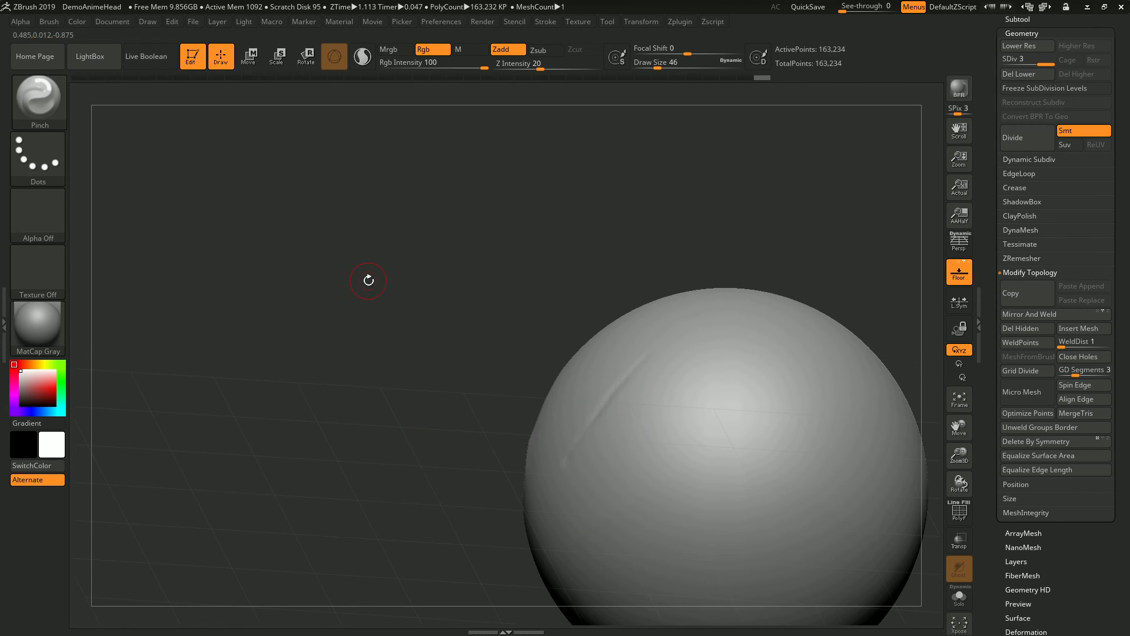
{"action": "right_click_drag", "start_coordinate": [368, 280], "coordinate": [416, 353]}
{"action": "right_click_drag", "start_coordinate": [186, 468], "coordinate": [124, 492]}
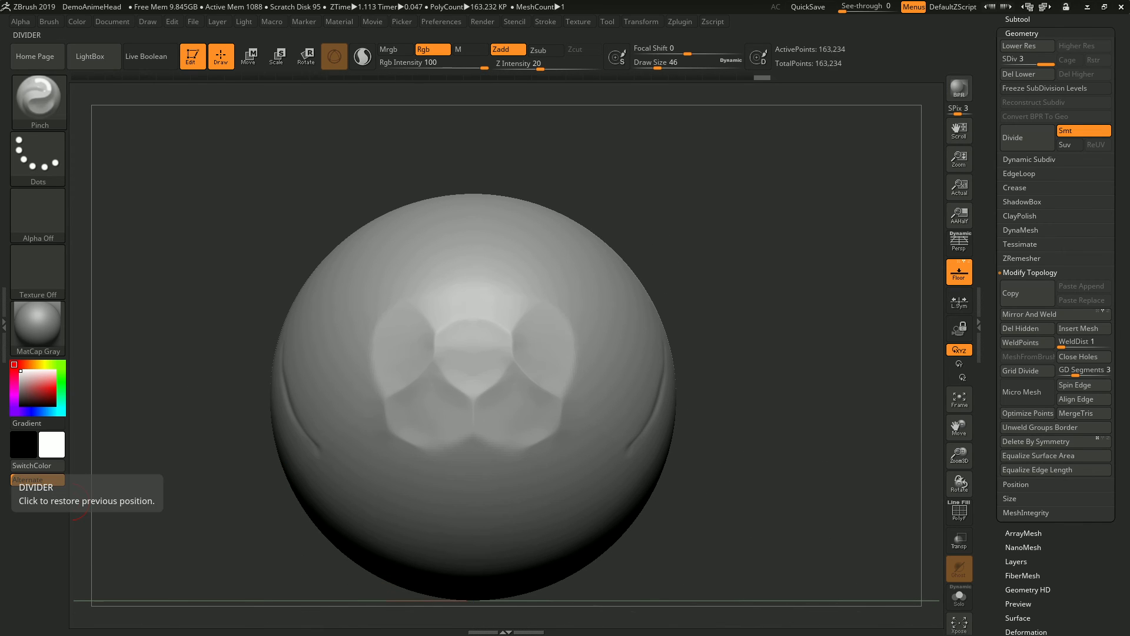
{"action": "right_click_drag", "start_coordinate": [202, 534], "coordinate": [226, 412], "text": "alt"}
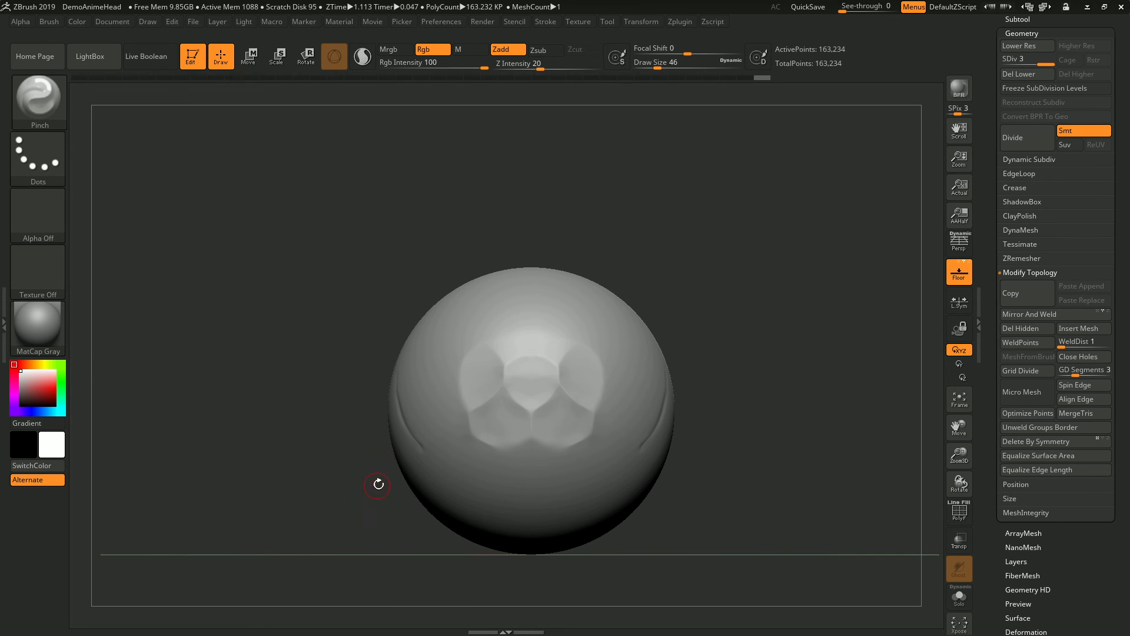
{"action": "key", "text": "ctrl"}
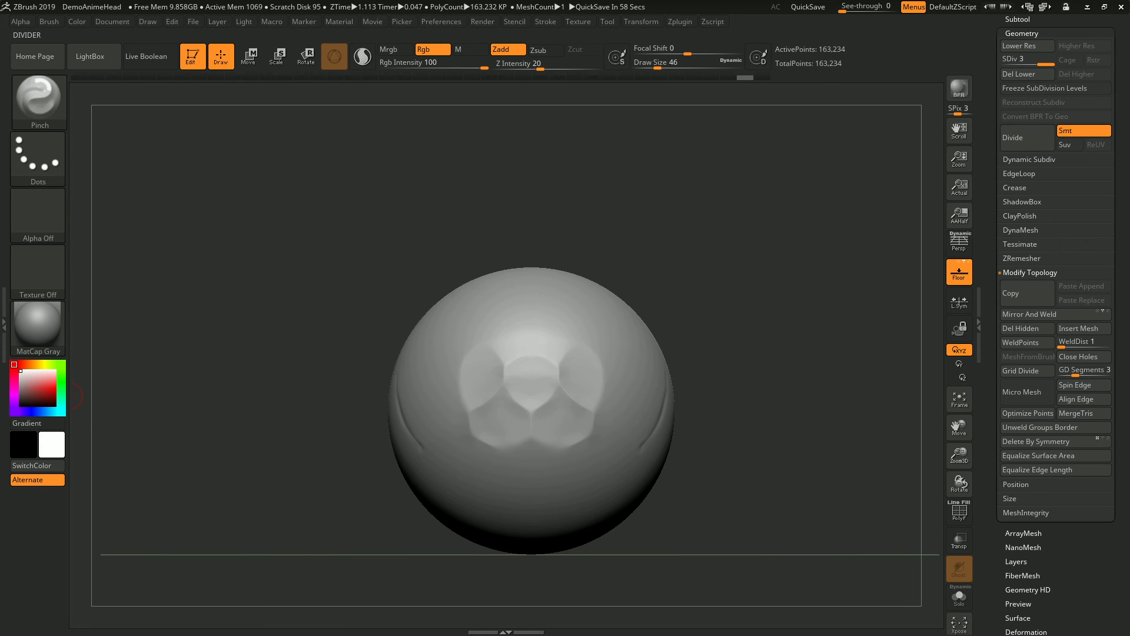
{"action": "left_click", "coordinate": [38, 97]}
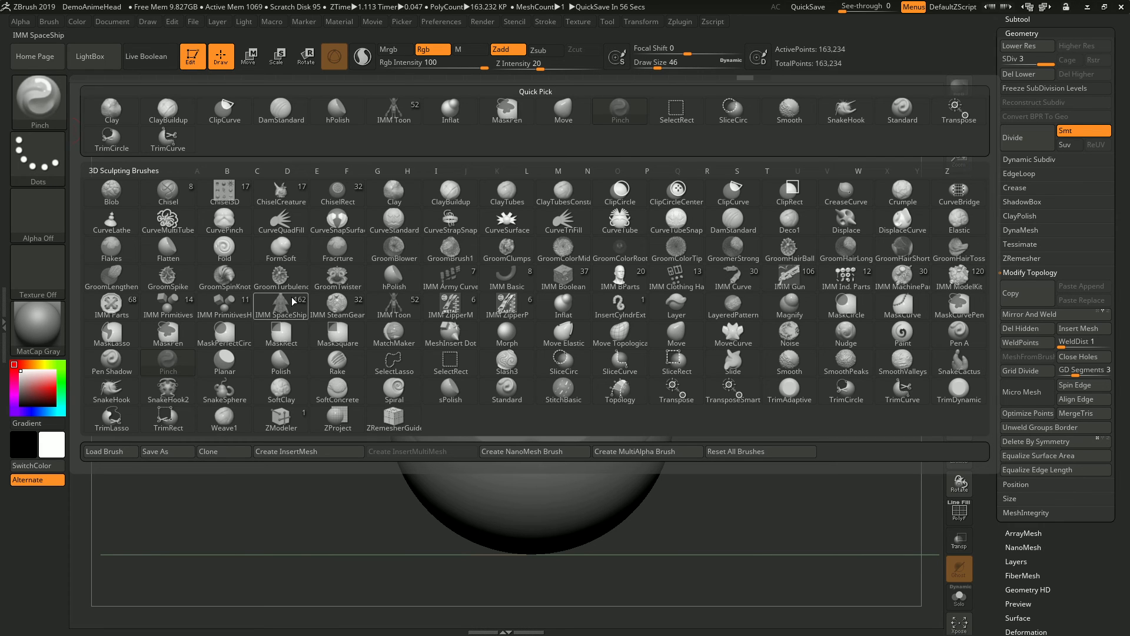
{"action": "mouse_move", "coordinate": [283, 430]}
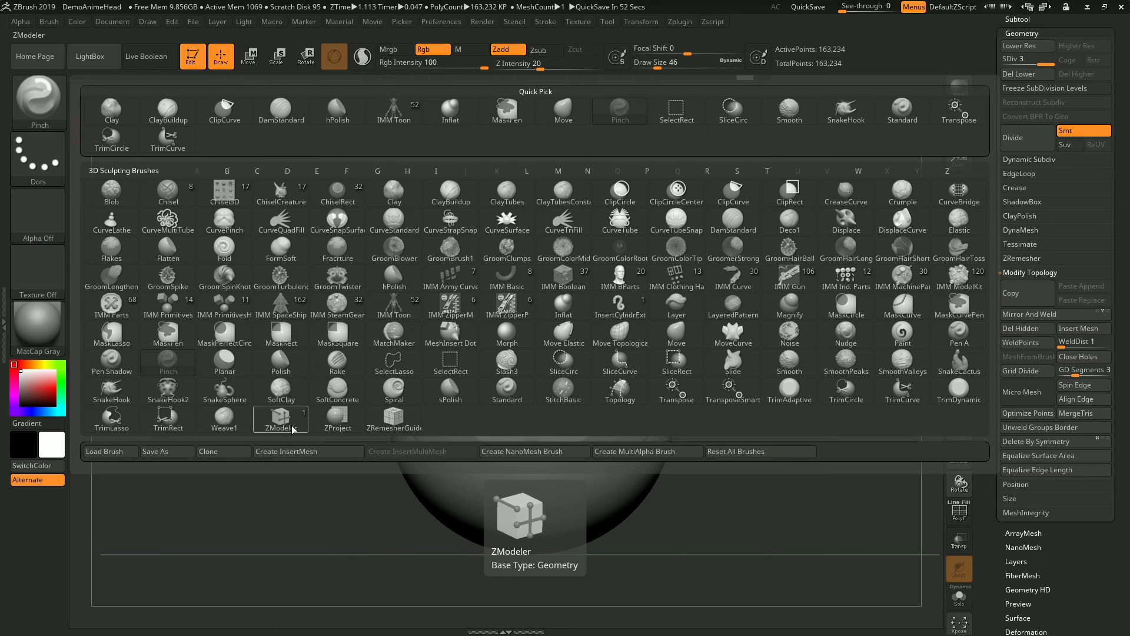
{"action": "left_click", "coordinate": [281, 420]}
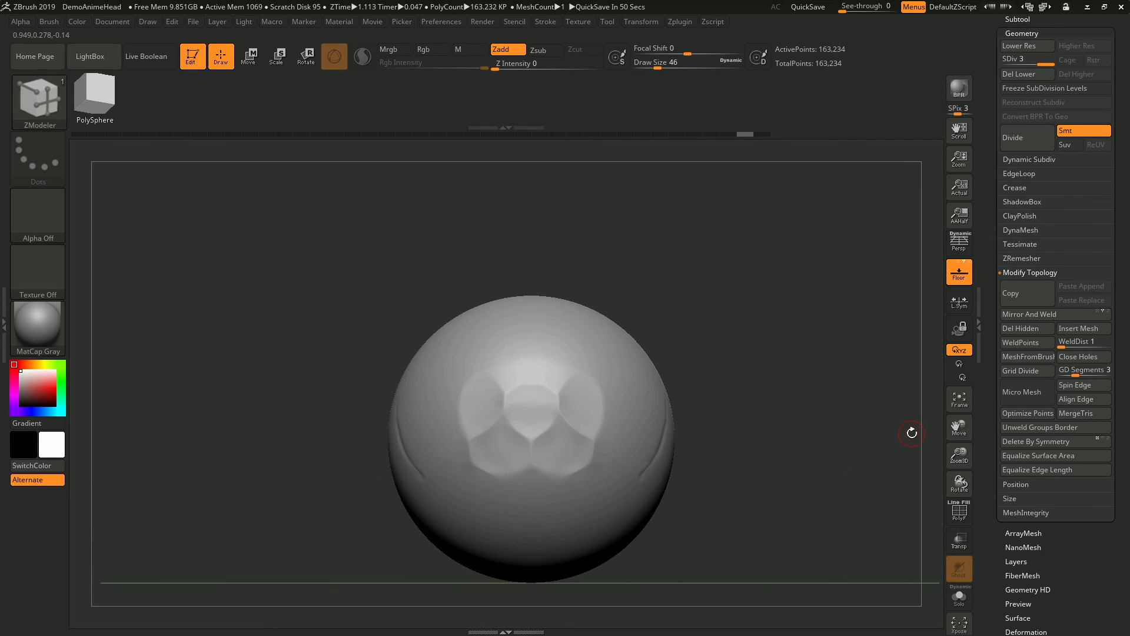
Step: Expand the Initialize settings and switch to another PM3D_Sphere3D tool
{"action": "left_click_drag", "start_coordinate": [1105, 609], "coordinate": [1078, 401]}
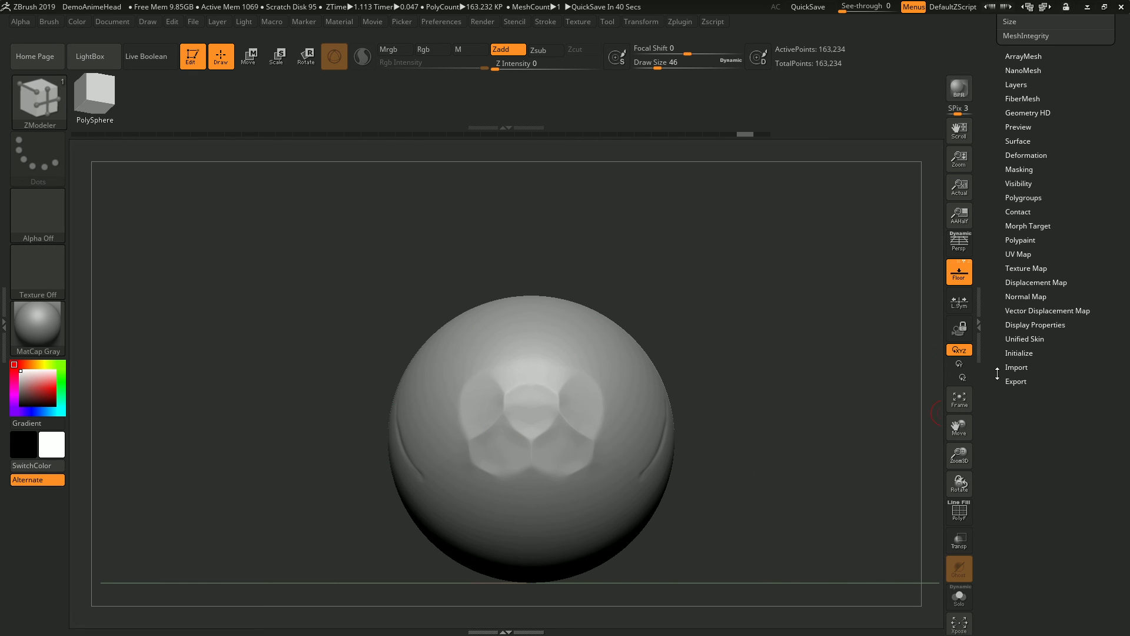
{"action": "scroll", "coordinate": [1102, 399], "scroll_direction": "up", "scroll_amount": 1}
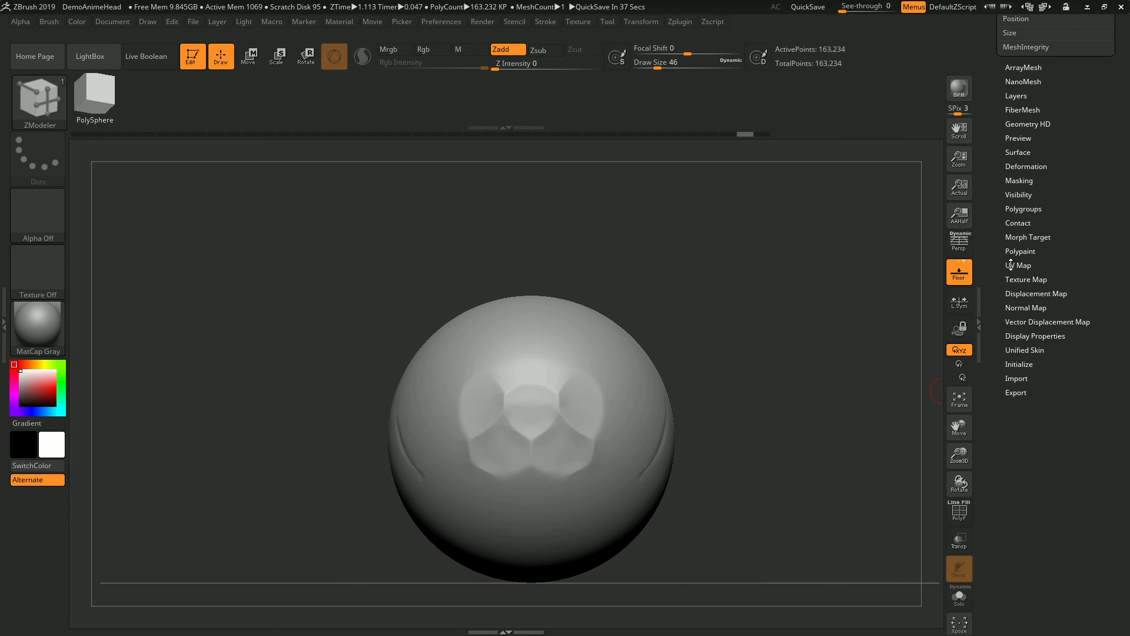
{"action": "scroll", "coordinate": [1040, 363], "scroll_direction": "down", "scroll_amount": 5}
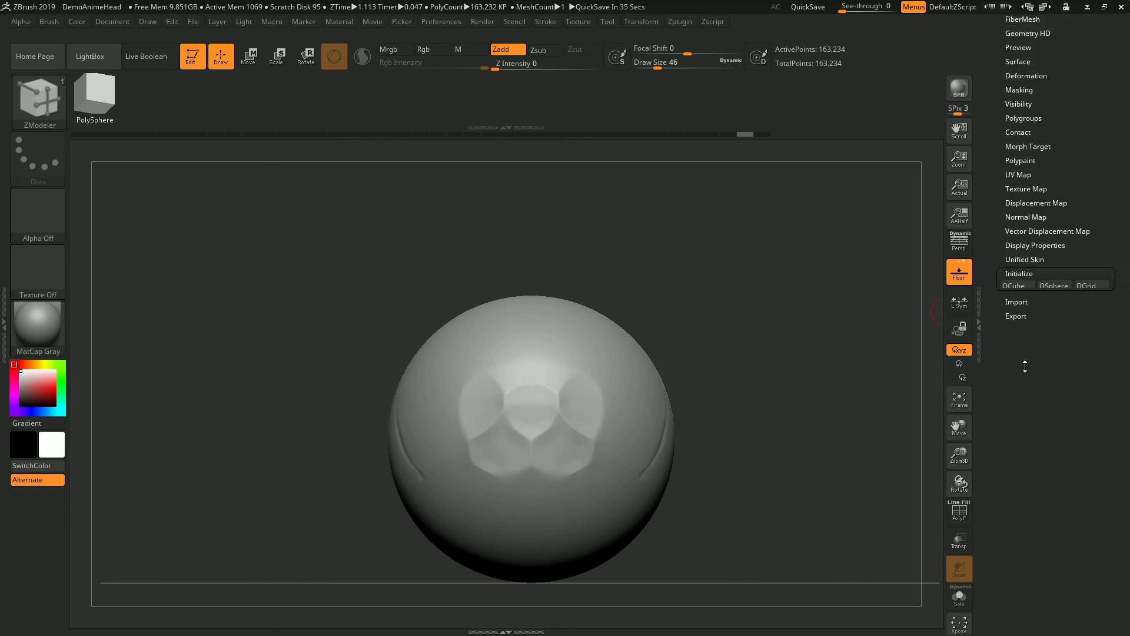
{"action": "left_click", "coordinate": [1077, 292]}
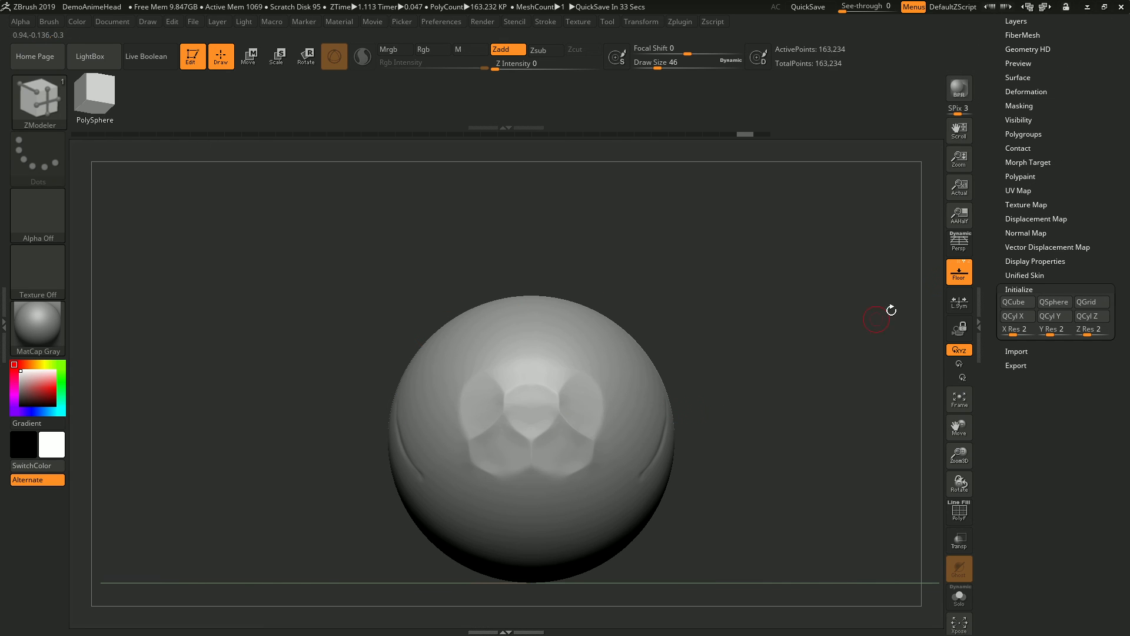
{"action": "left_click", "coordinate": [1013, 302]}
{"action": "scroll", "coordinate": [1128, 369], "scroll_direction": "up", "scroll_amount": 10}
{"action": "left_click", "coordinate": [1028, 272]}
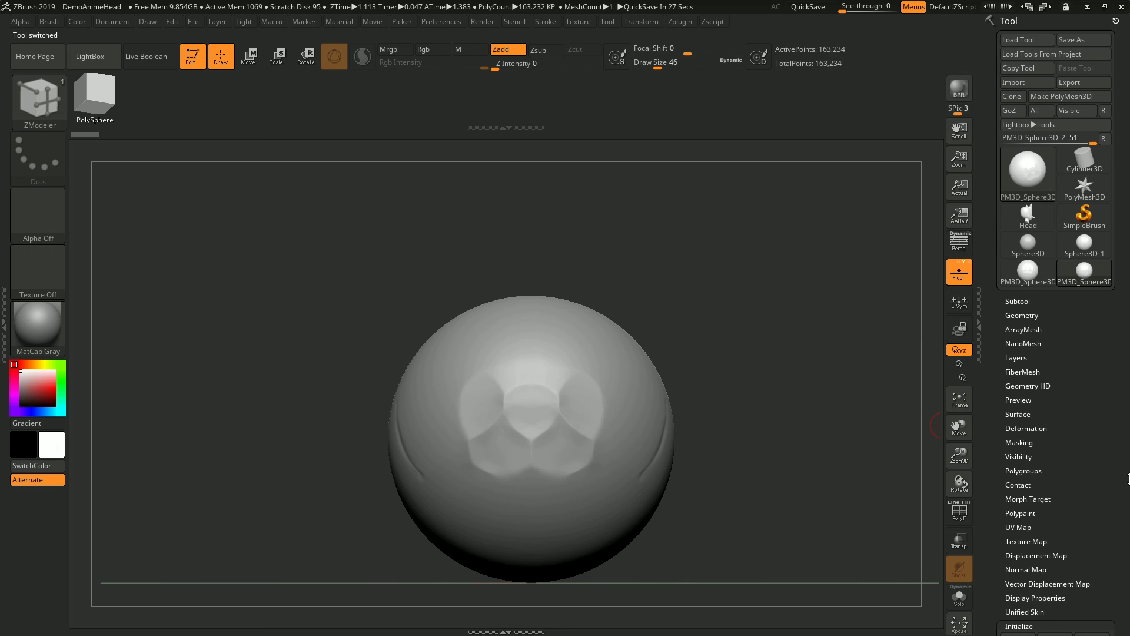
Step: Replace the active sphere with a QCube and show its polyframe
{"action": "scroll", "coordinate": [1117, 317], "scroll_direction": "down", "scroll_amount": 10}
{"action": "scroll", "coordinate": [1117, 317], "scroll_direction": "up", "scroll_amount": 4}
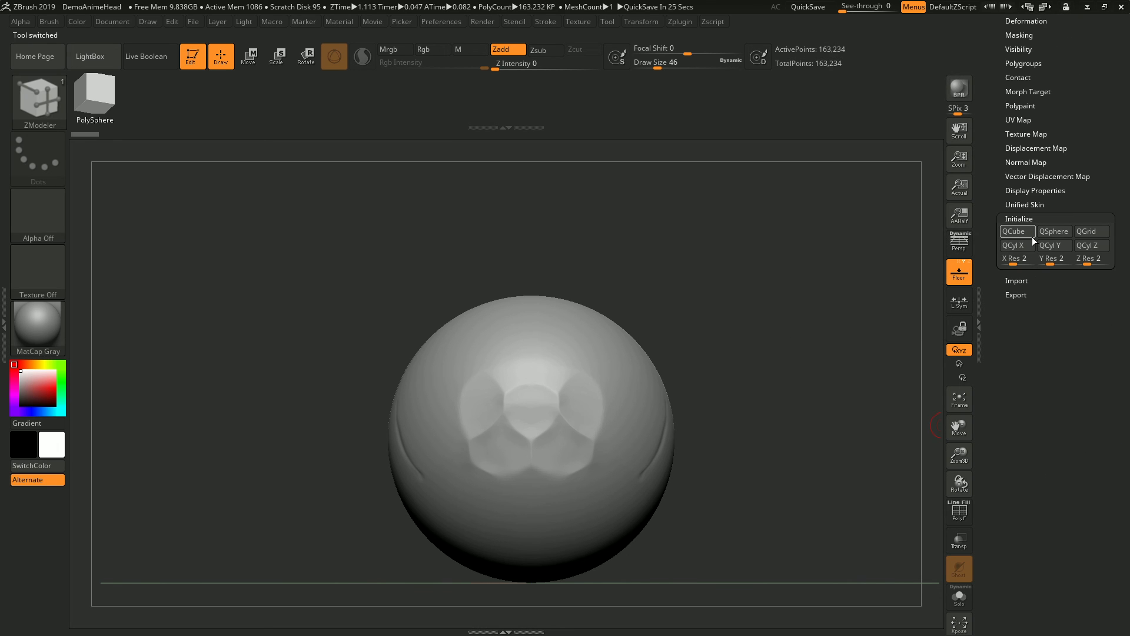
{"action": "left_click", "coordinate": [1014, 232]}
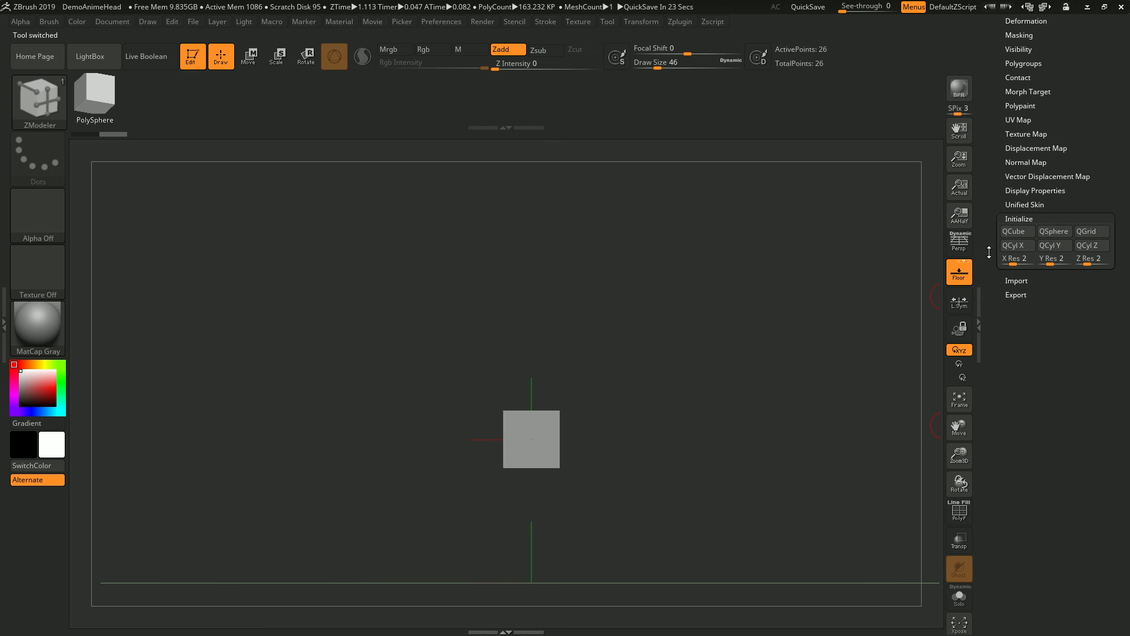
{"action": "left_click", "coordinate": [959, 510]}
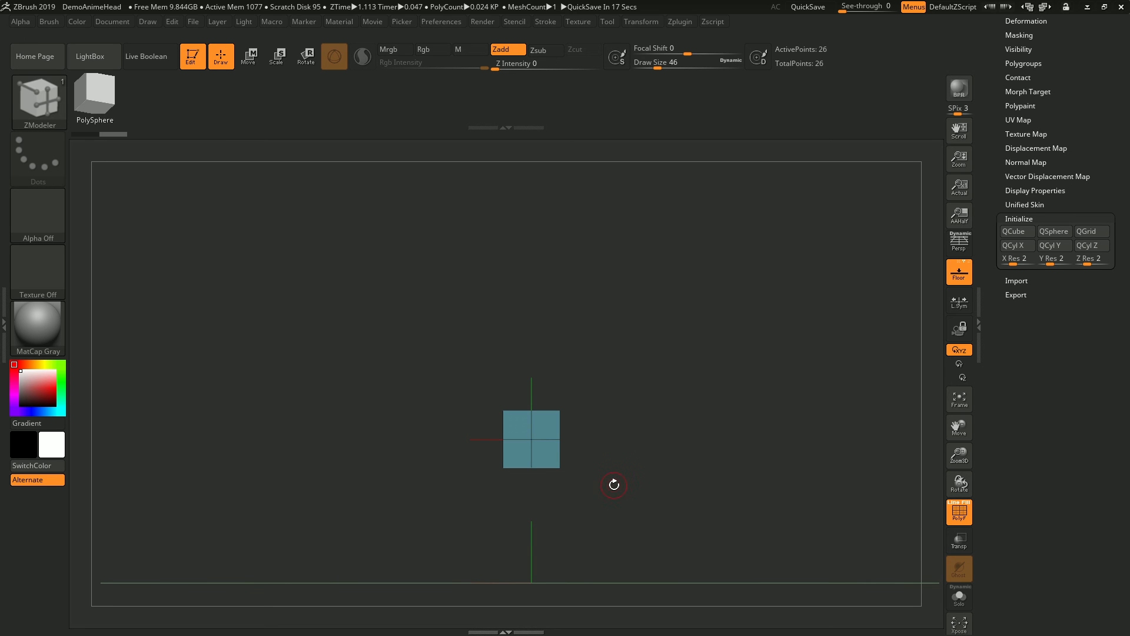
Step: Extrude the cube's upper front faces outward with QMesh, and extend further faces upward and forward into a stepped block
{"action": "left_click_drag", "start_coordinate": [619, 466], "coordinate": [729, 385]}
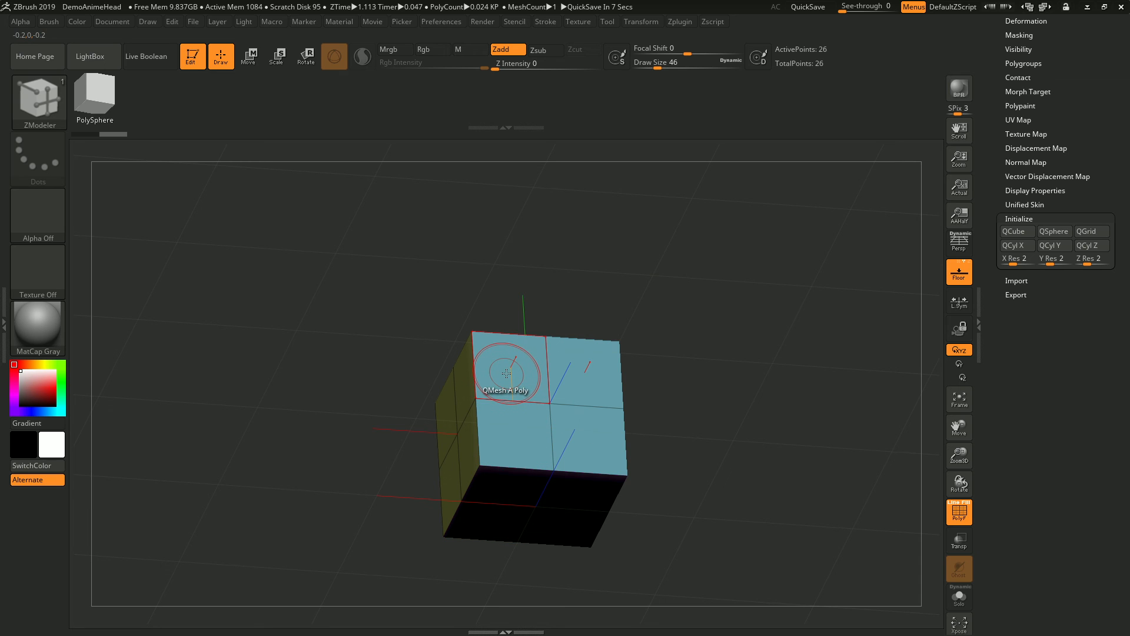
{"action": "left_click_drag", "start_coordinate": [518, 377], "coordinate": [526, 368]}
{"action": "left_click_drag", "start_coordinate": [719, 379], "coordinate": [790, 497]}
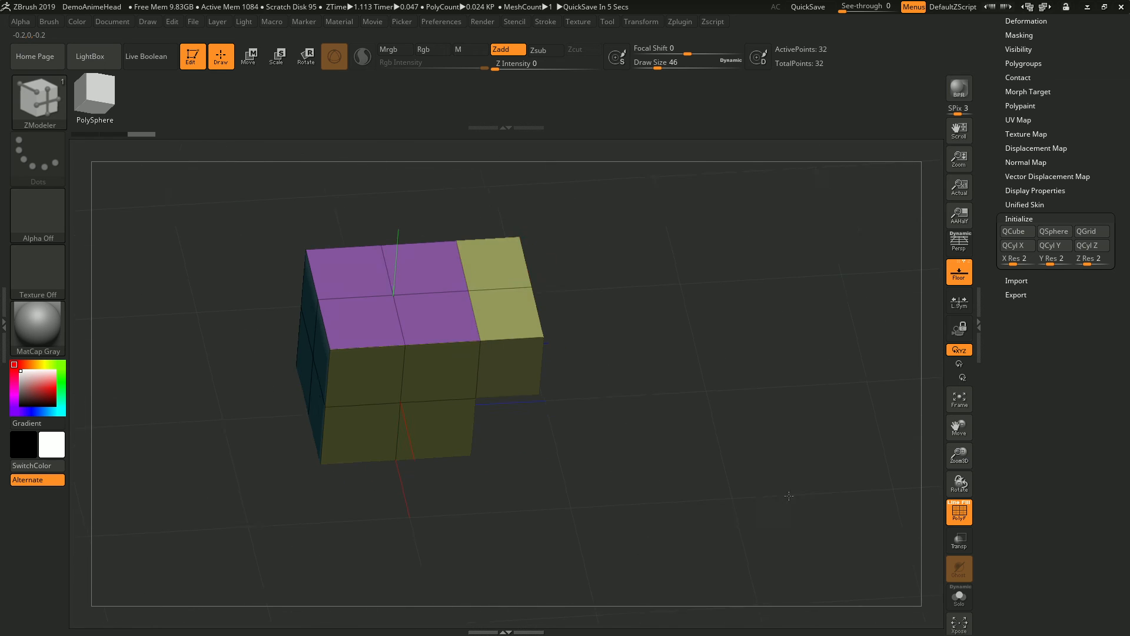
{"action": "left_click_drag", "start_coordinate": [501, 316], "coordinate": [439, 293]}
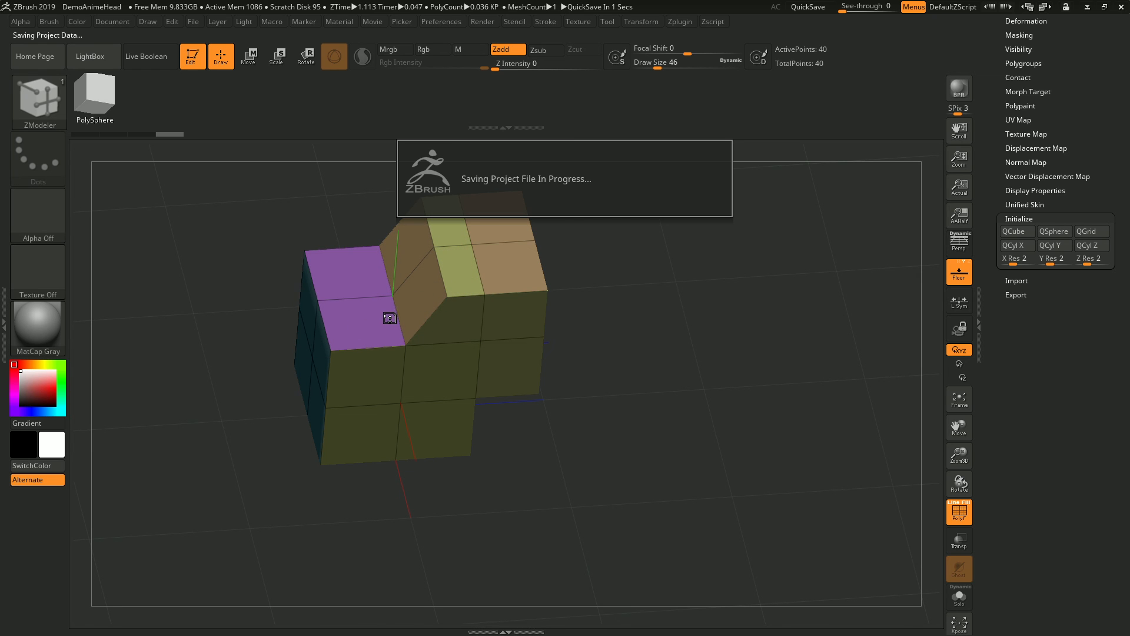
{"action": "left_click_drag", "start_coordinate": [518, 170], "coordinate": [613, 379]}
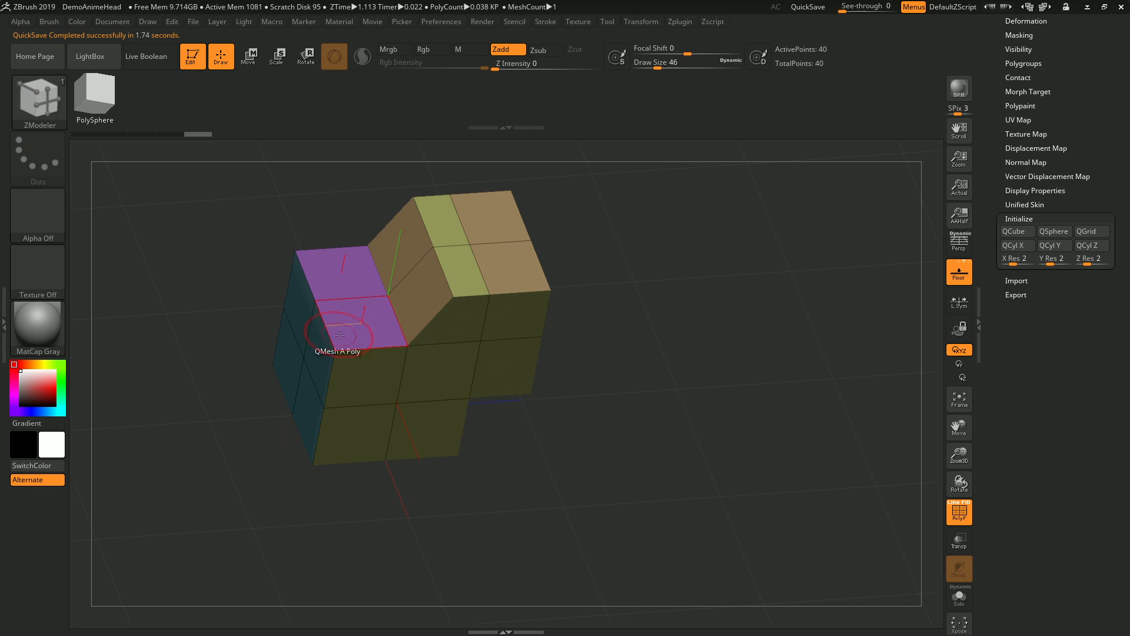
{"action": "left_click_drag", "start_coordinate": [656, 399], "coordinate": [670, 293]}
{"action": "left_click_drag", "start_coordinate": [560, 271], "coordinate": [700, 290]}
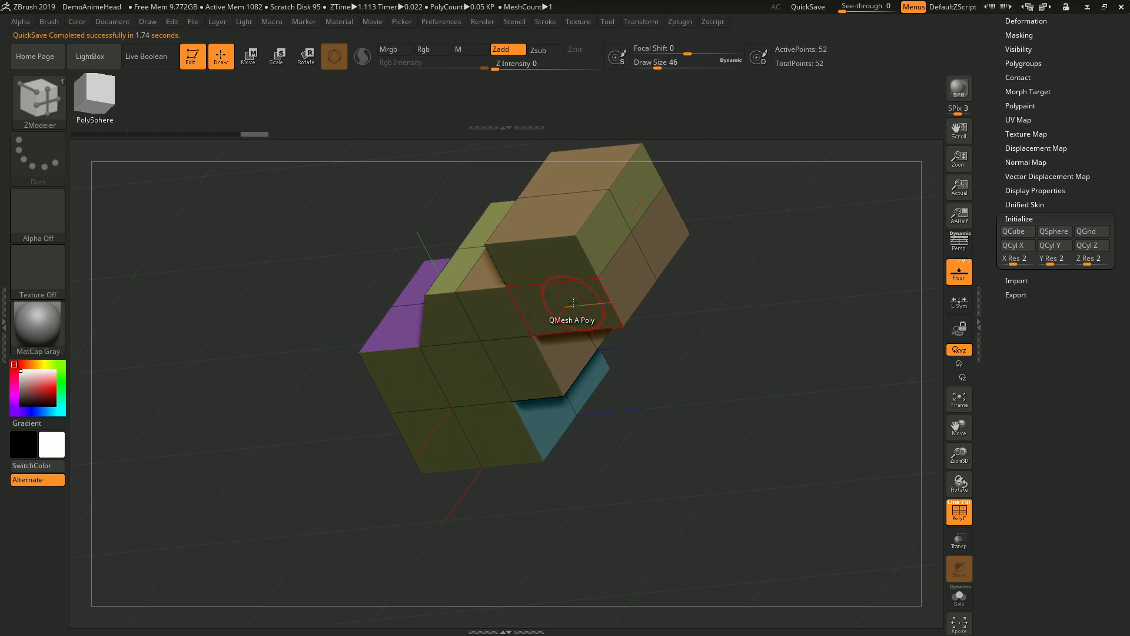
Step: Examine ZModeler's available actions for the stepped block's polygons, edges and points
{"action": "key", "text": "space"}
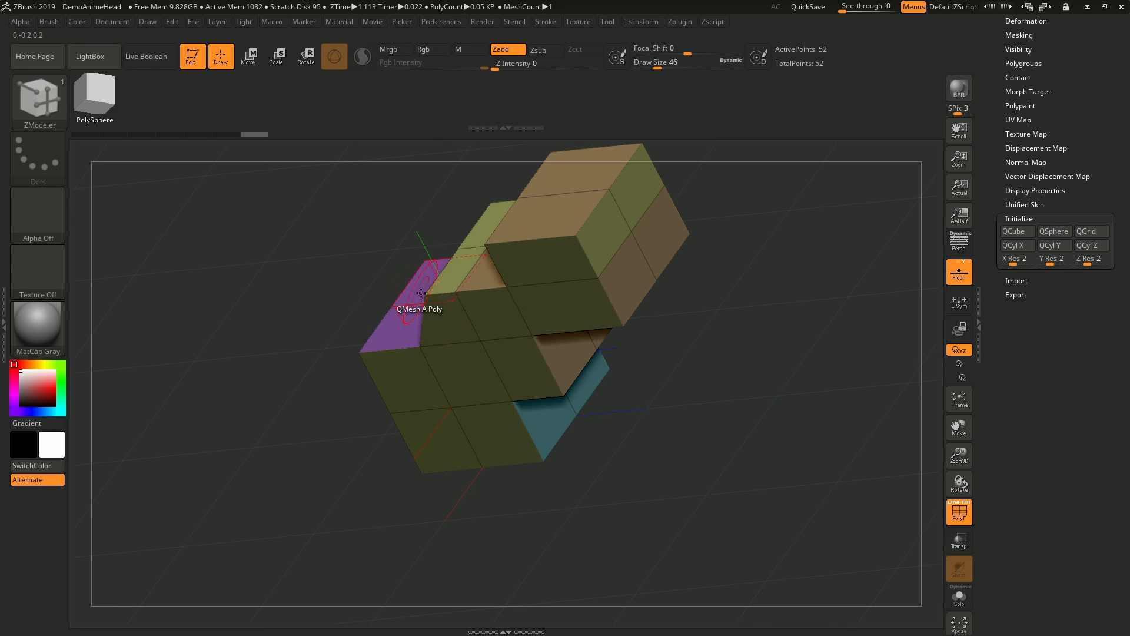
{"action": "left_click_drag", "start_coordinate": [255, 467], "coordinate": [276, 422]}
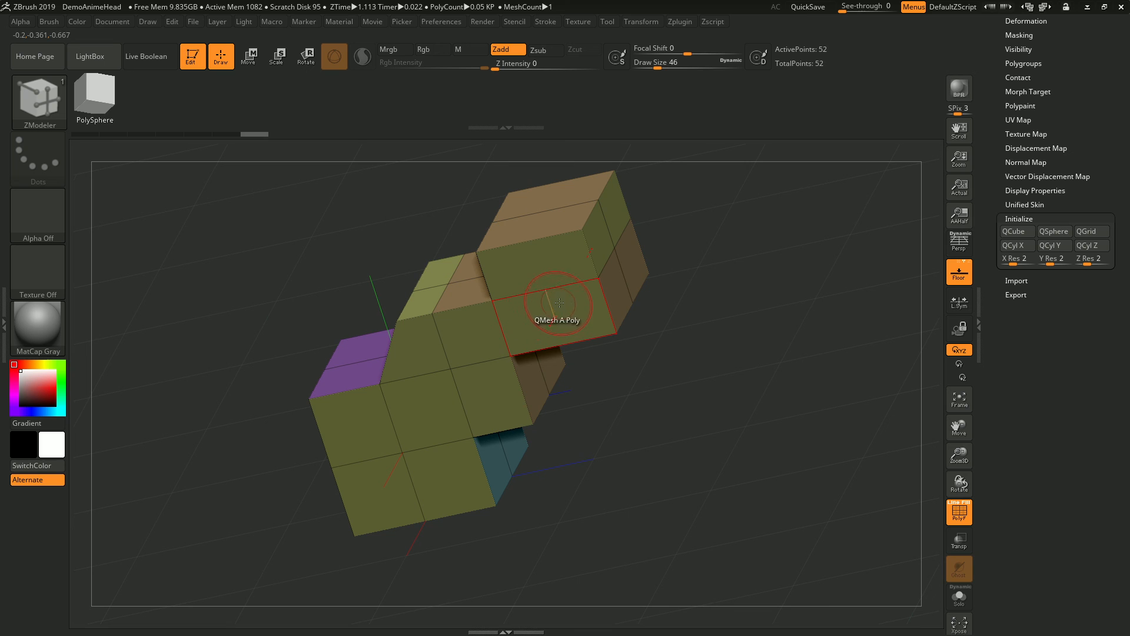
{"action": "left_click_drag", "start_coordinate": [689, 290], "coordinate": [659, 290]}
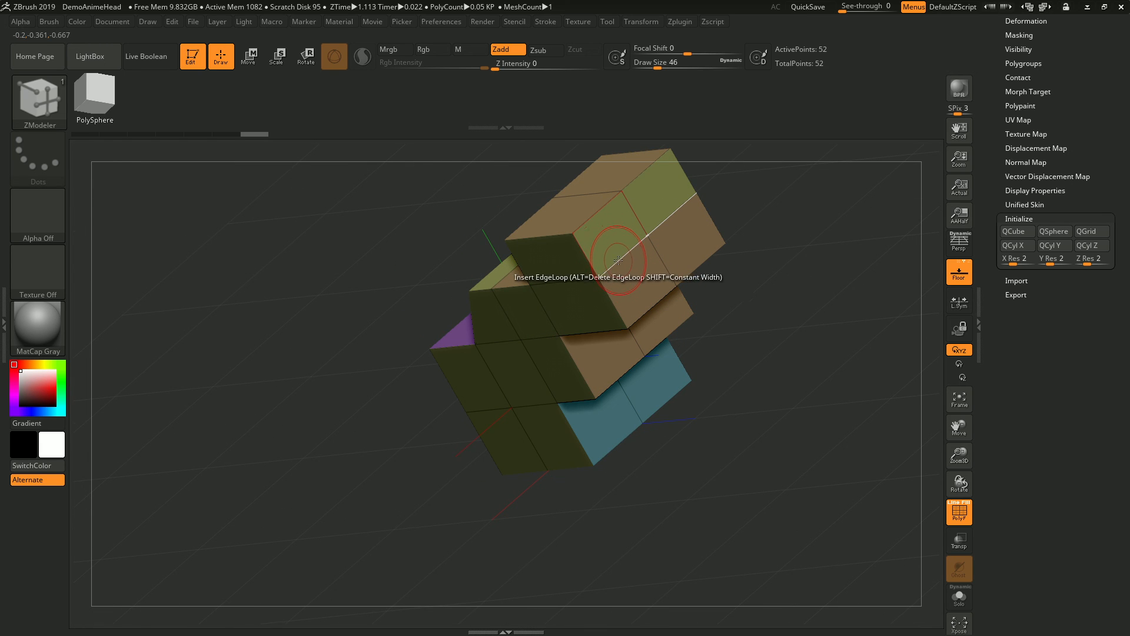
{"action": "key", "text": "space"}
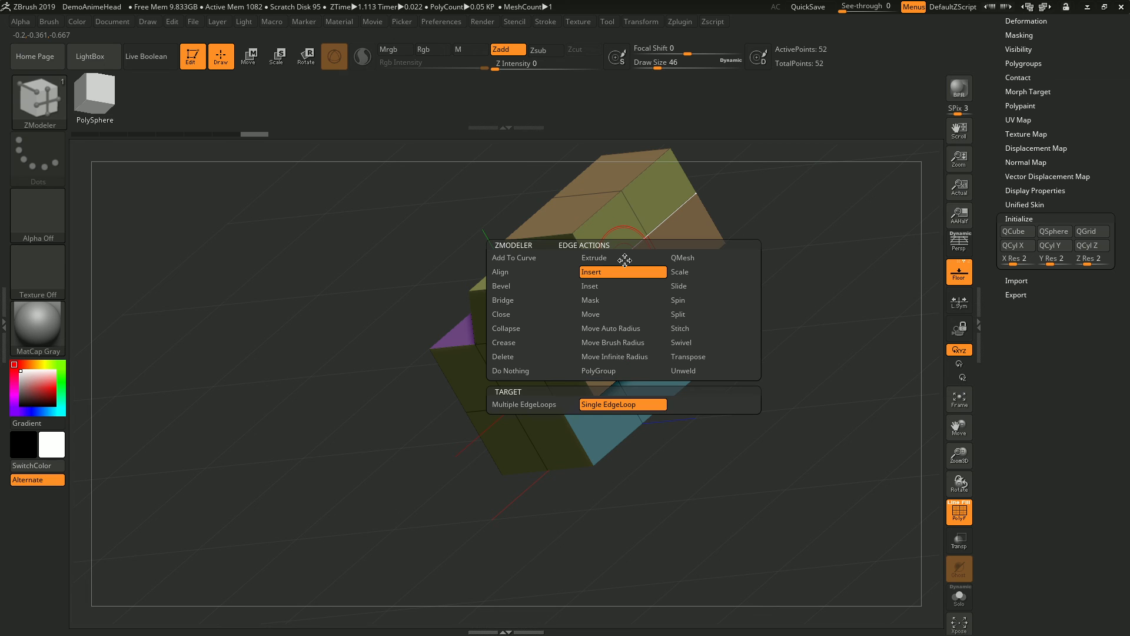
{"action": "key", "text": "space"}
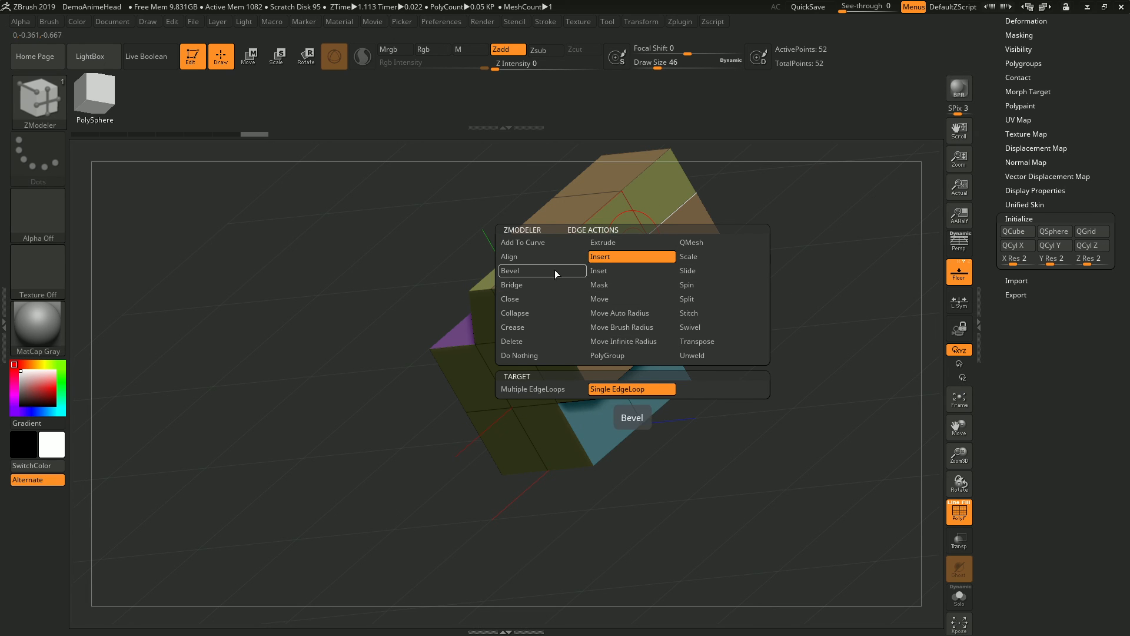
{"action": "left_click", "coordinate": [616, 355]}
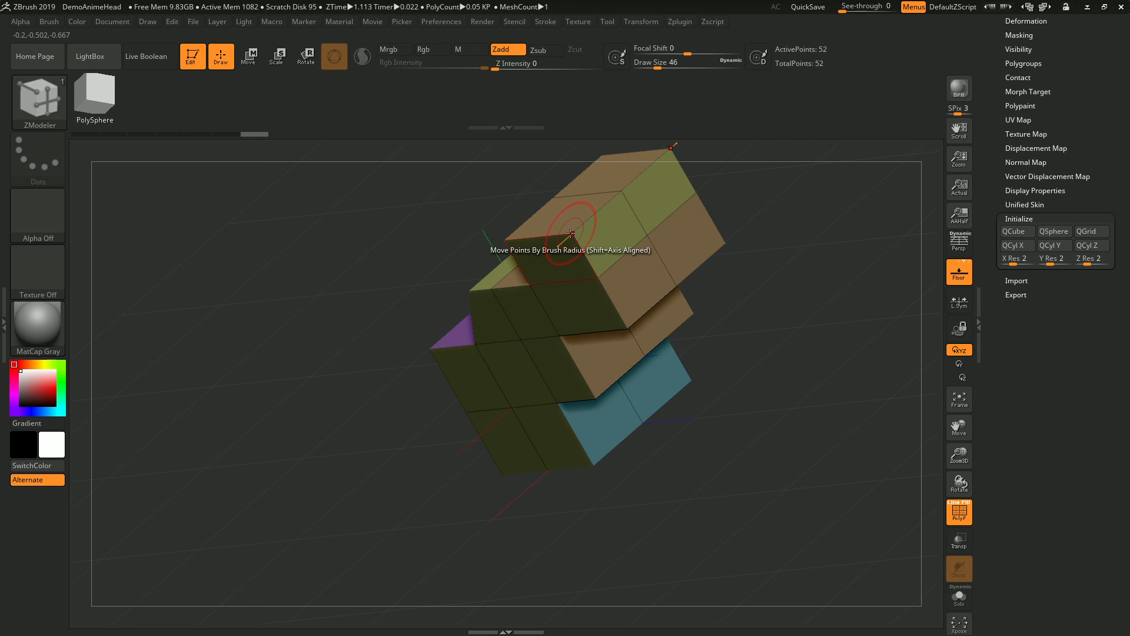
{"action": "key", "text": "space"}
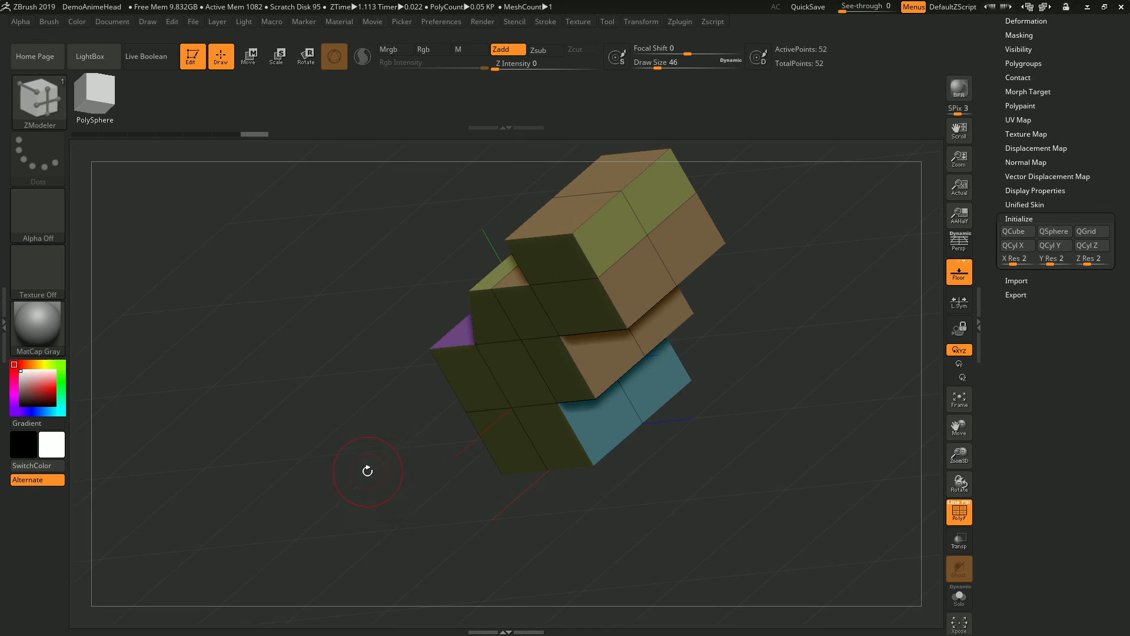
Step: Inspect the stepped block from several angles, finishing in a straight side view
{"action": "mouse_move", "coordinate": [382, 490]}
{"action": "left_mouse_down"}
{"action": "mouse_move", "coordinate": [436, 448]}
{"action": "mouse_move", "coordinate": [431, 438]}
{"action": "mouse_move", "coordinate": [606, 422]}
{"action": "mouse_move", "coordinate": [547, 438]}
{"action": "mouse_move", "coordinate": [543, 419]}
{"action": "left_mouse_up"}
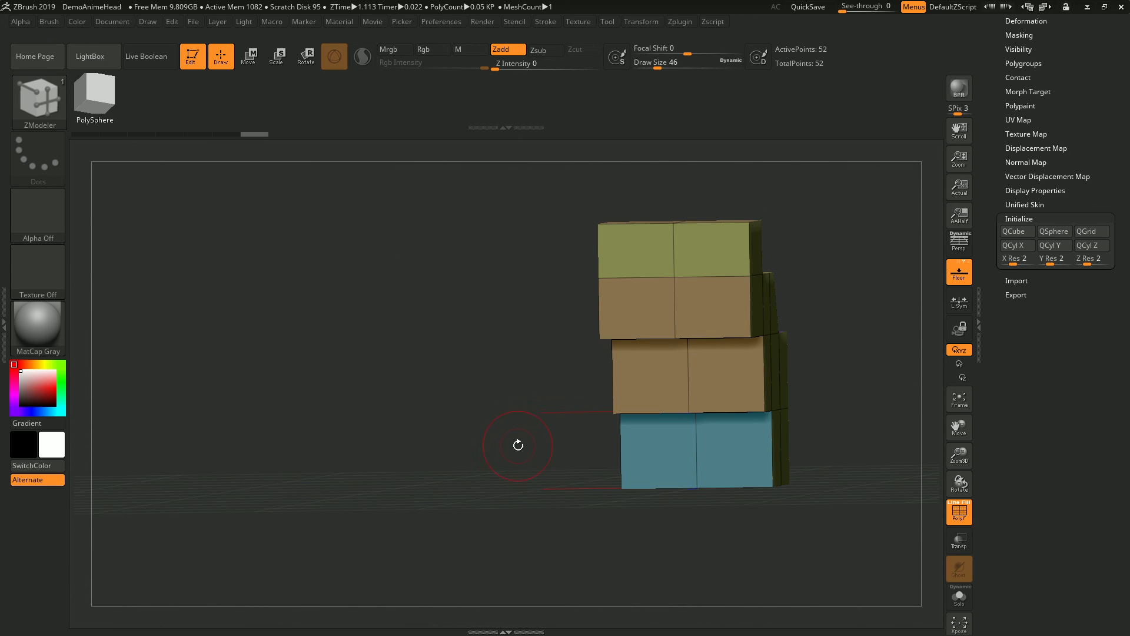
{"action": "left_click_drag", "start_coordinate": [525, 379], "coordinate": [371, 257], "text": "alt"}
{"action": "left_click_drag", "start_coordinate": [371, 411], "coordinate": [572, 409], "text": "alt"}
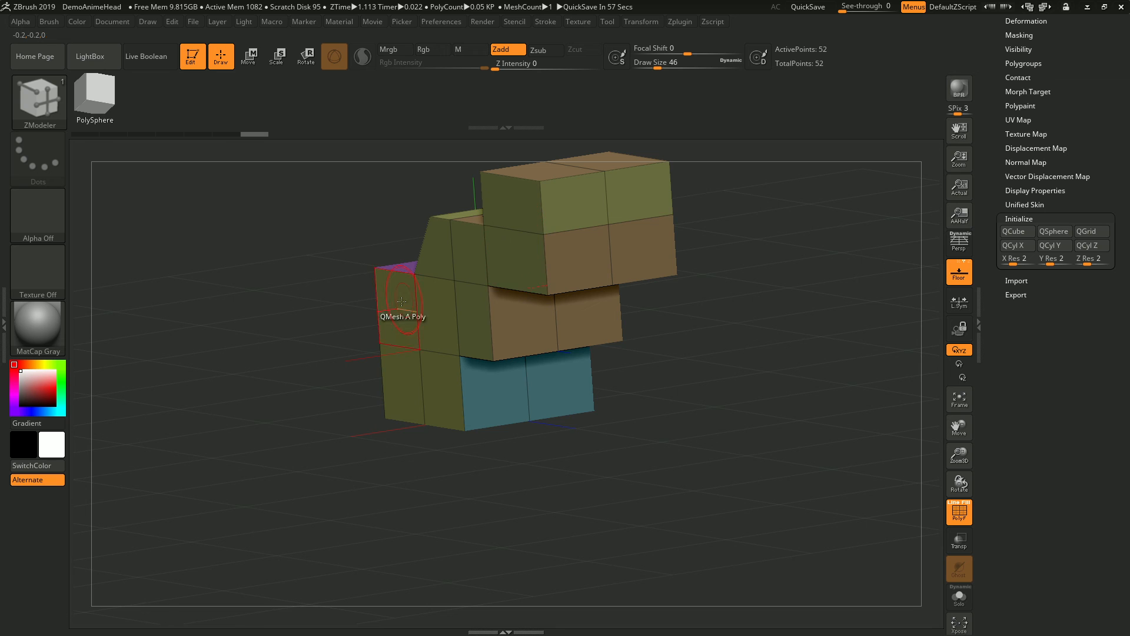
{"action": "left_click_drag", "start_coordinate": [377, 312], "coordinate": [674, 293]}
{"action": "mouse_move", "coordinate": [640, 337]}
{"action": "left_mouse_down", "text": "shift"}
{"action": "mouse_move", "coordinate": [612, 355]}
{"action": "mouse_move", "coordinate": [614, 302]}
{"action": "left_mouse_up", "text": "shift"}
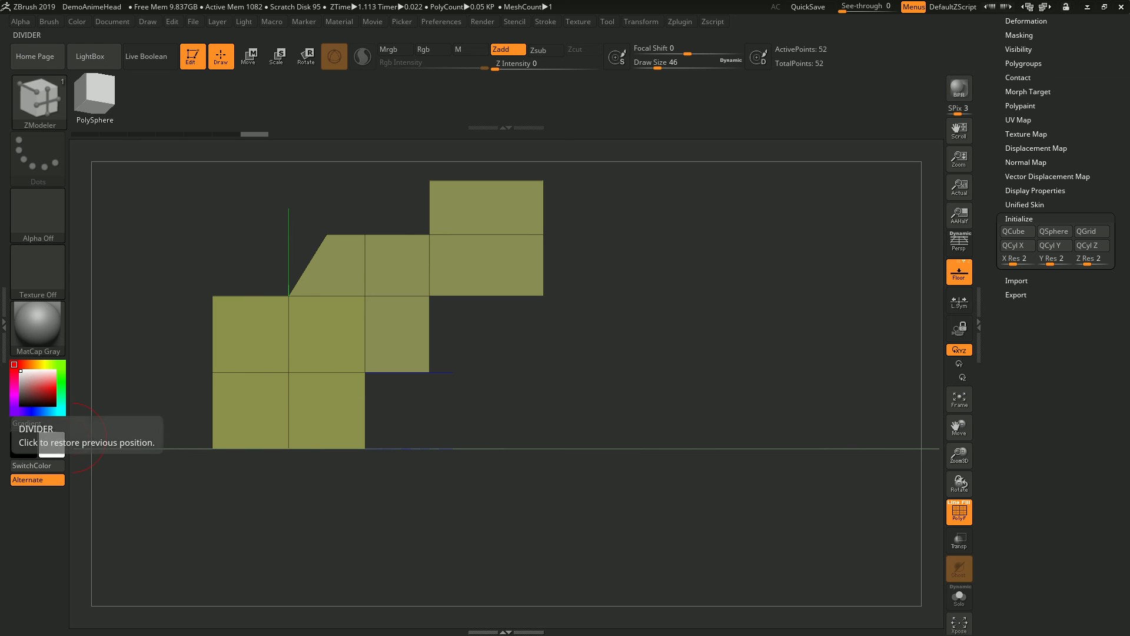